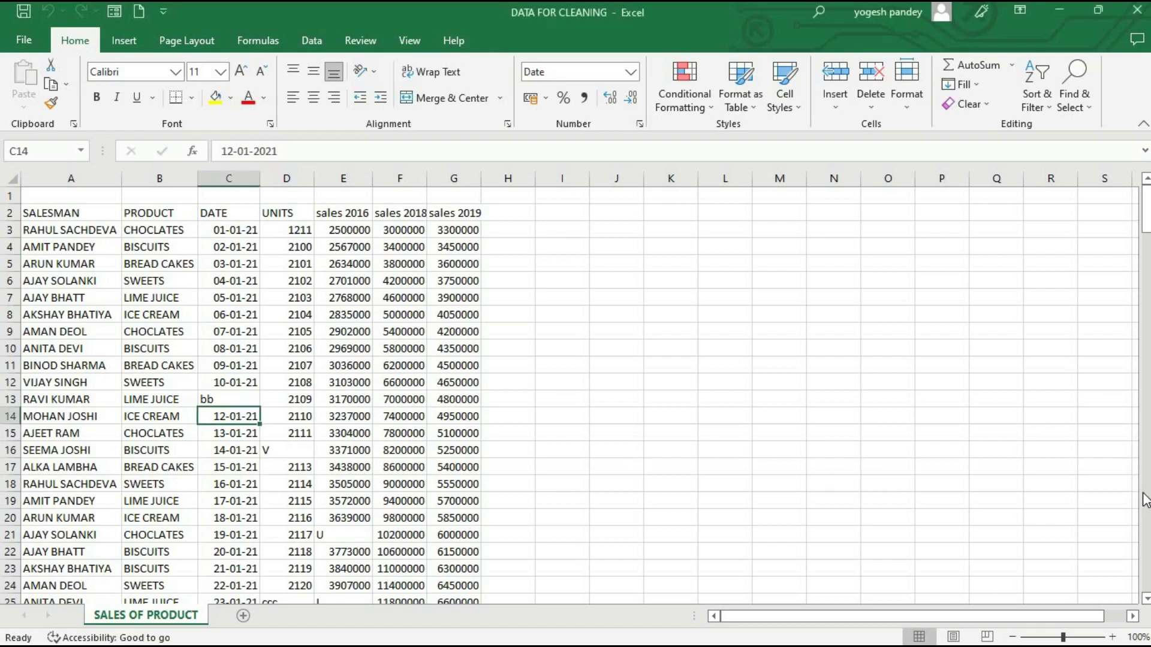
Step: Inspect the stray entries bb in C13, V in D16 and U in E21
left_click(255, 395)
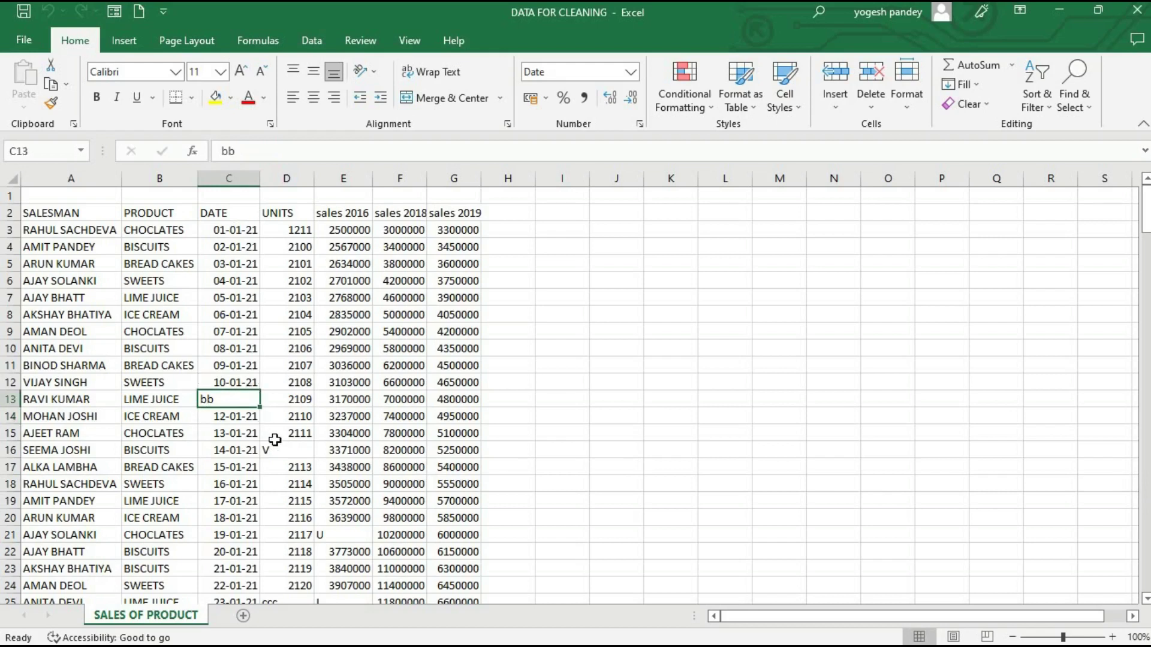
left_click(288, 457)
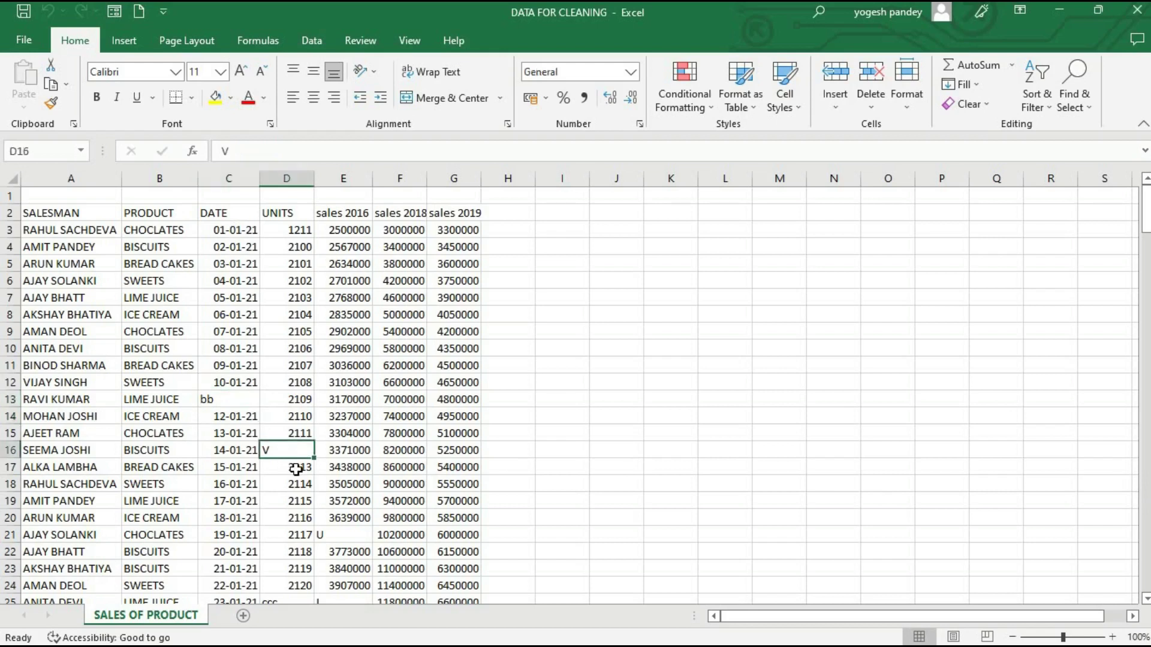
left_click(341, 535)
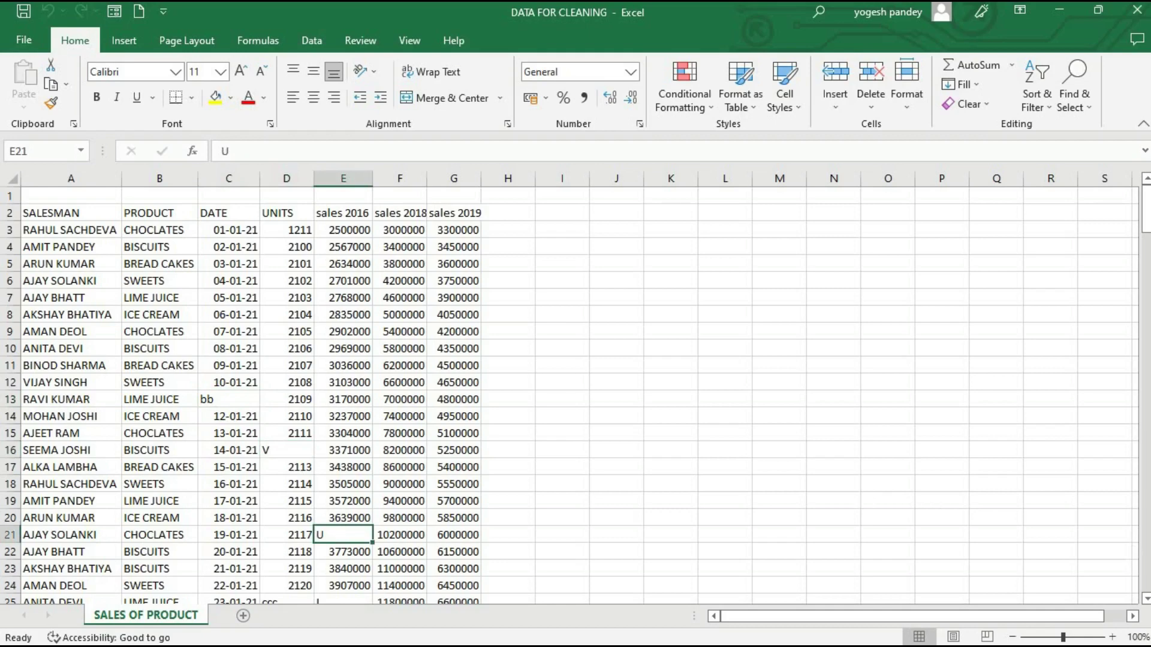
Step: Select the blank rows 33, 58 and 62 in the sales sheet
left_click(1147, 582)
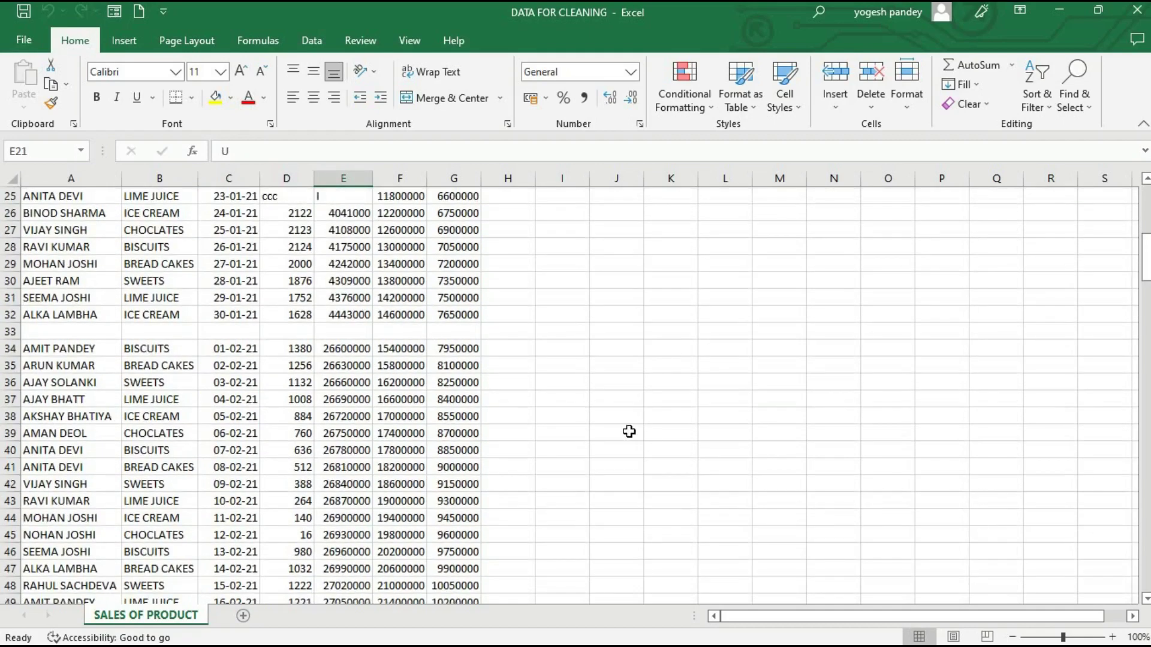
left_click(8, 331)
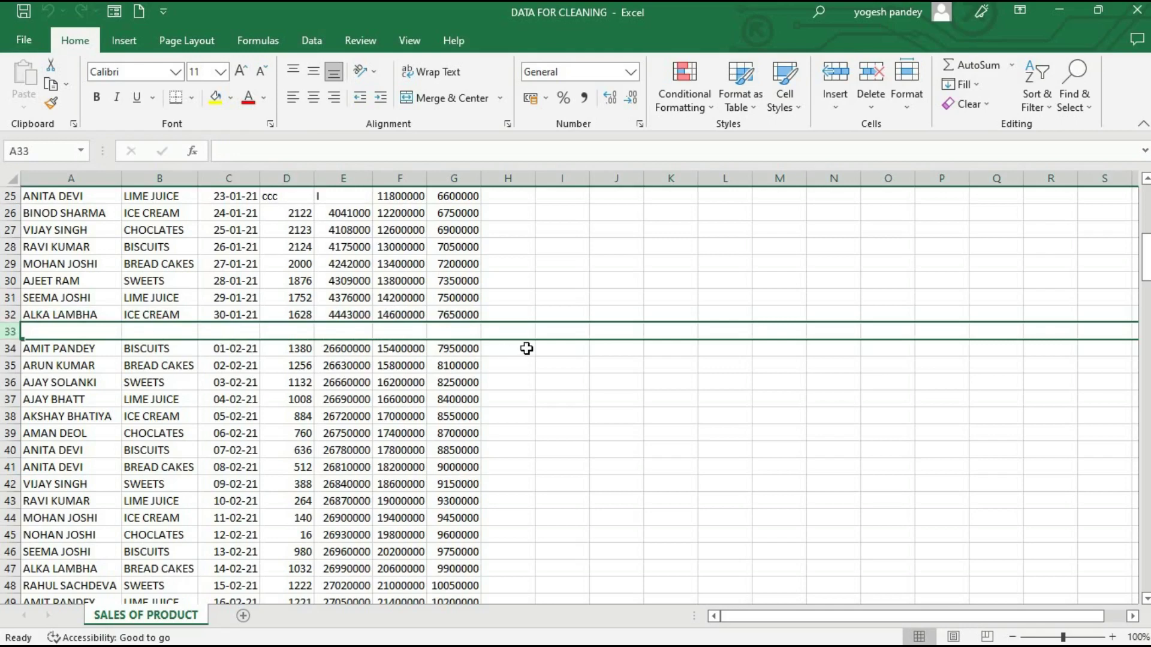
left_click(661, 450)
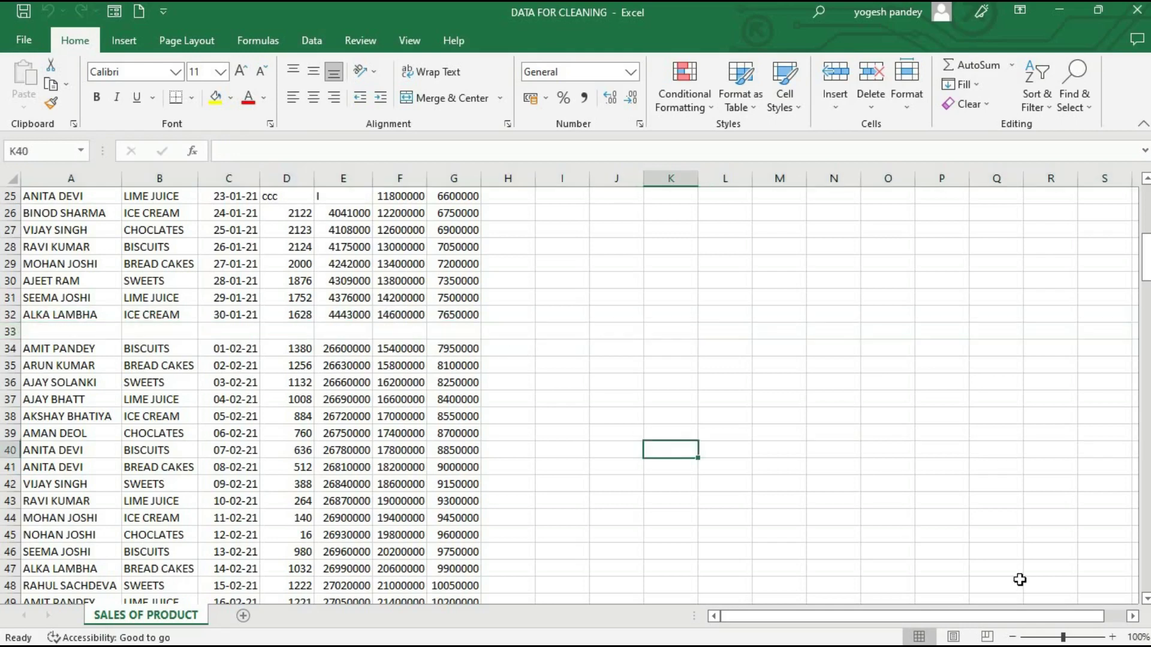
left_click(1145, 590)
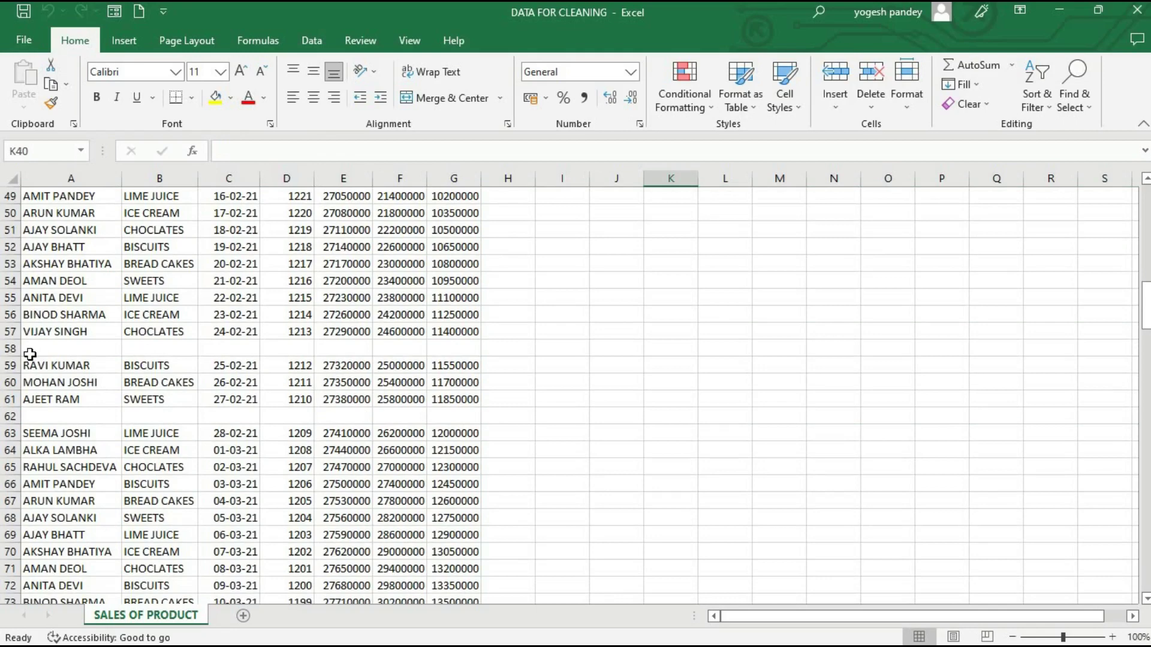
left_click(10, 348)
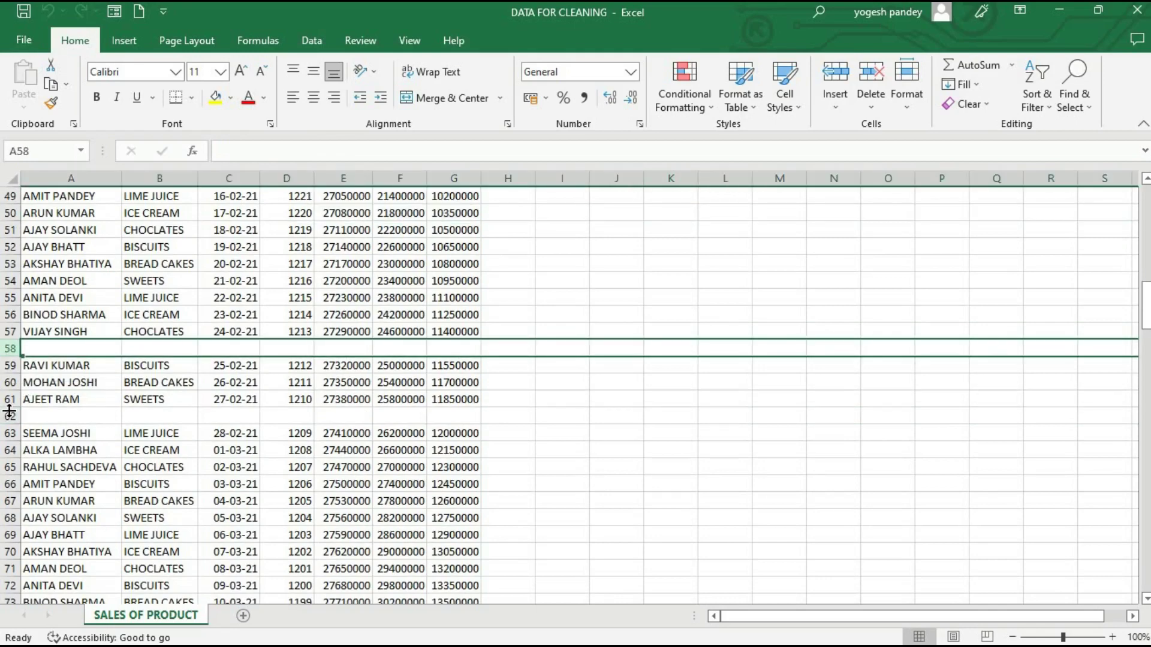
left_click(9, 416)
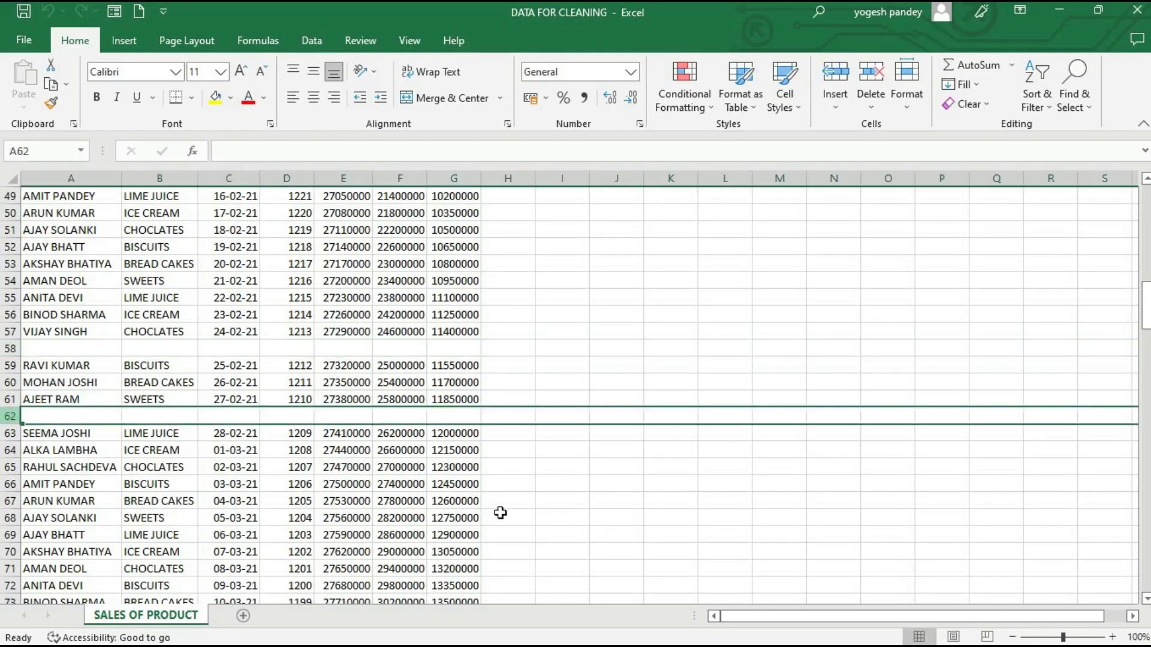
Step: Scroll through the remaining rows of the sales table and back
left_click(1144, 580)
scroll(1144, 580, "down", 20)
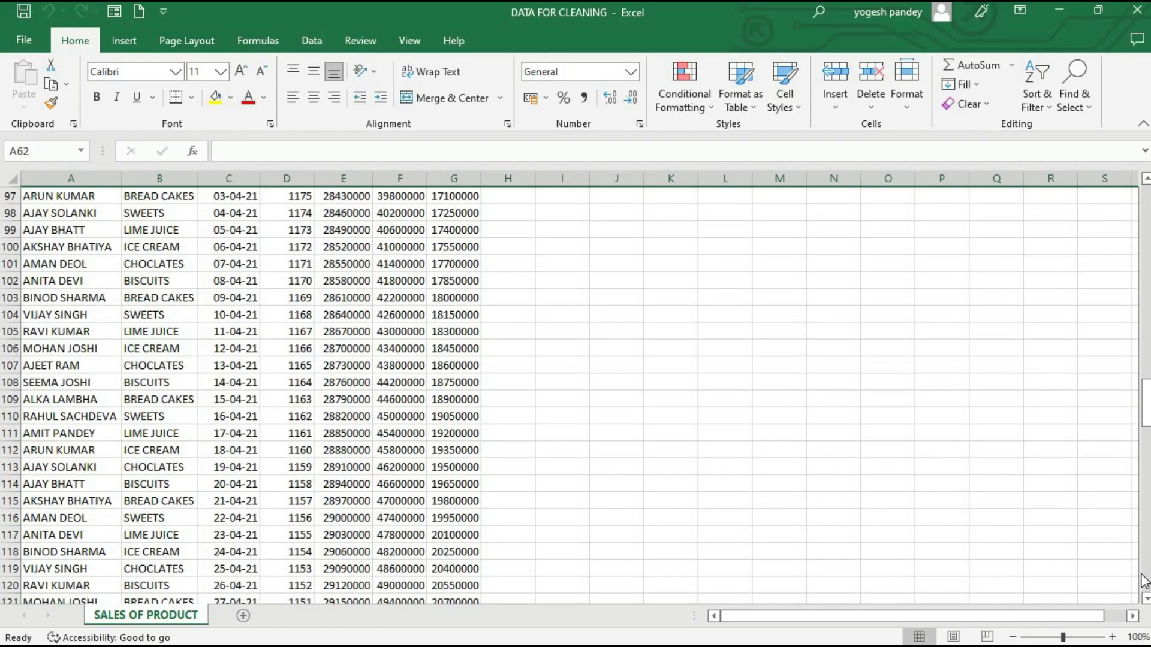
scroll(1143, 580, "down", 10)
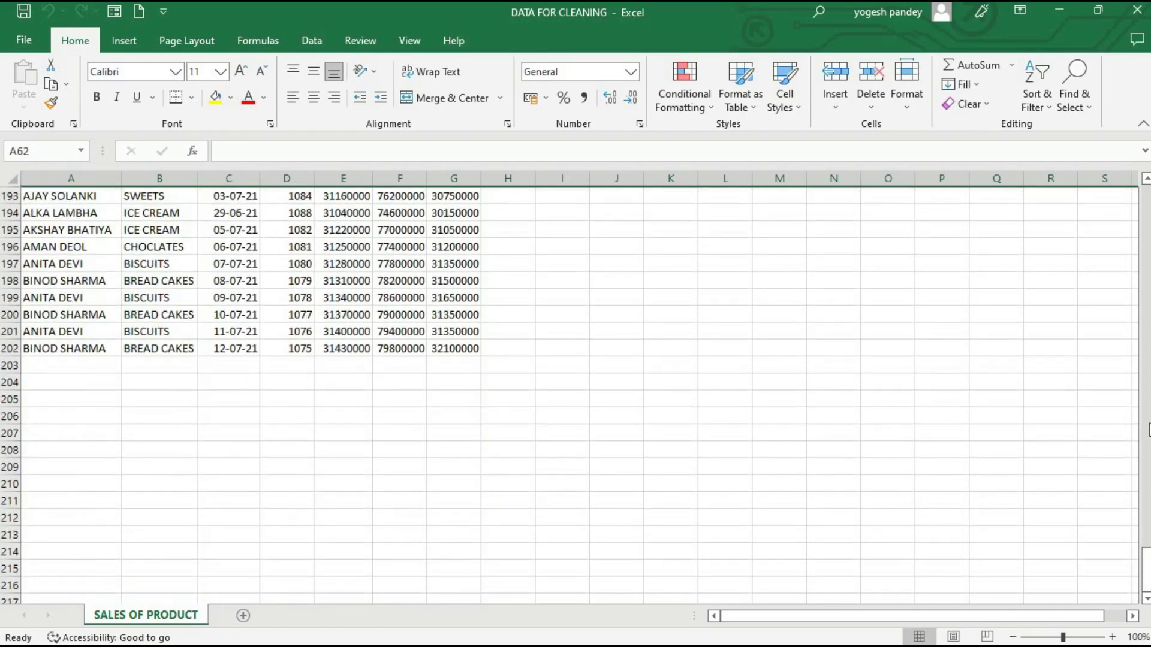
scroll(1148, 429, "up", 8)
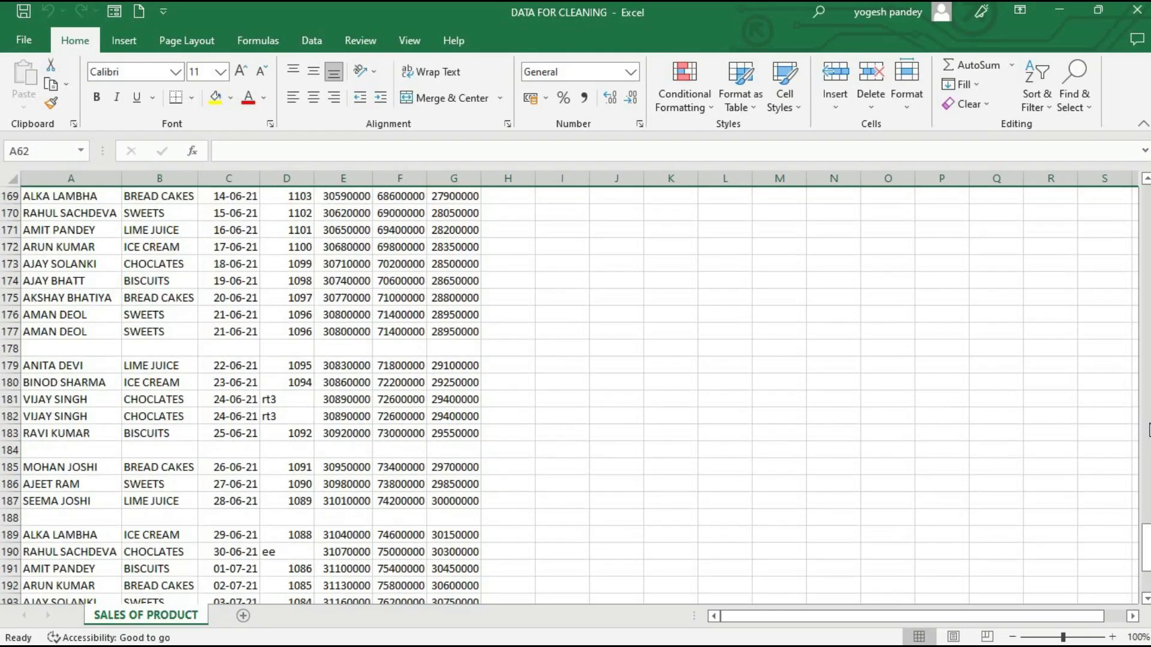
scroll(1149, 429, "up", 8)
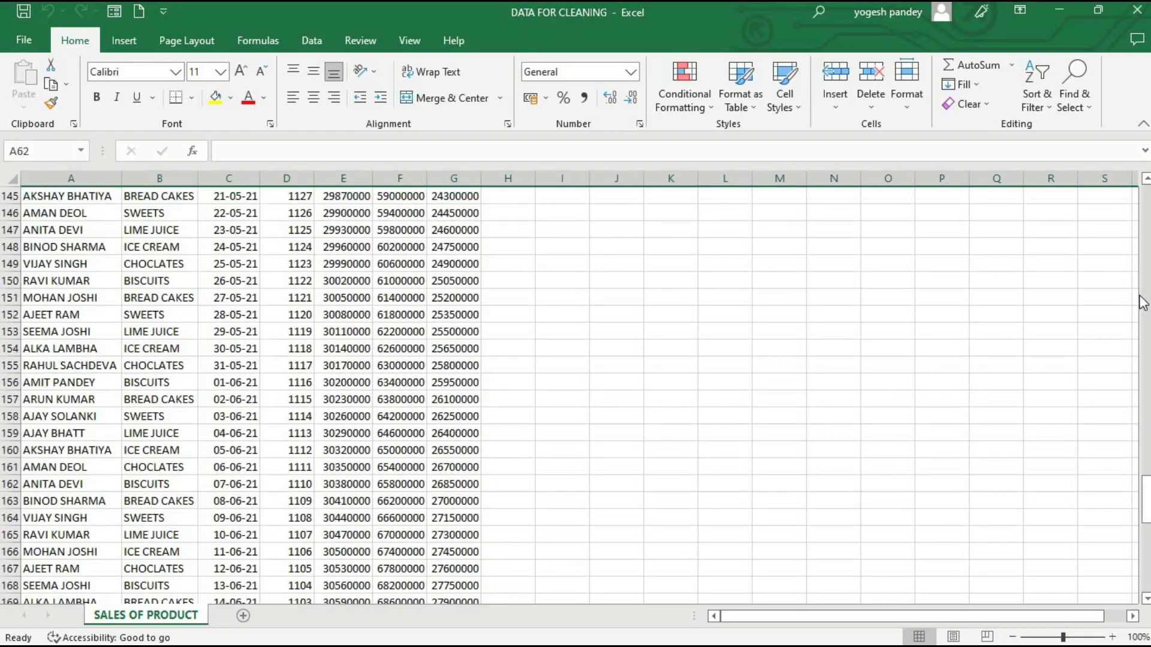
left_click_drag(1146, 483, 1139, 223)
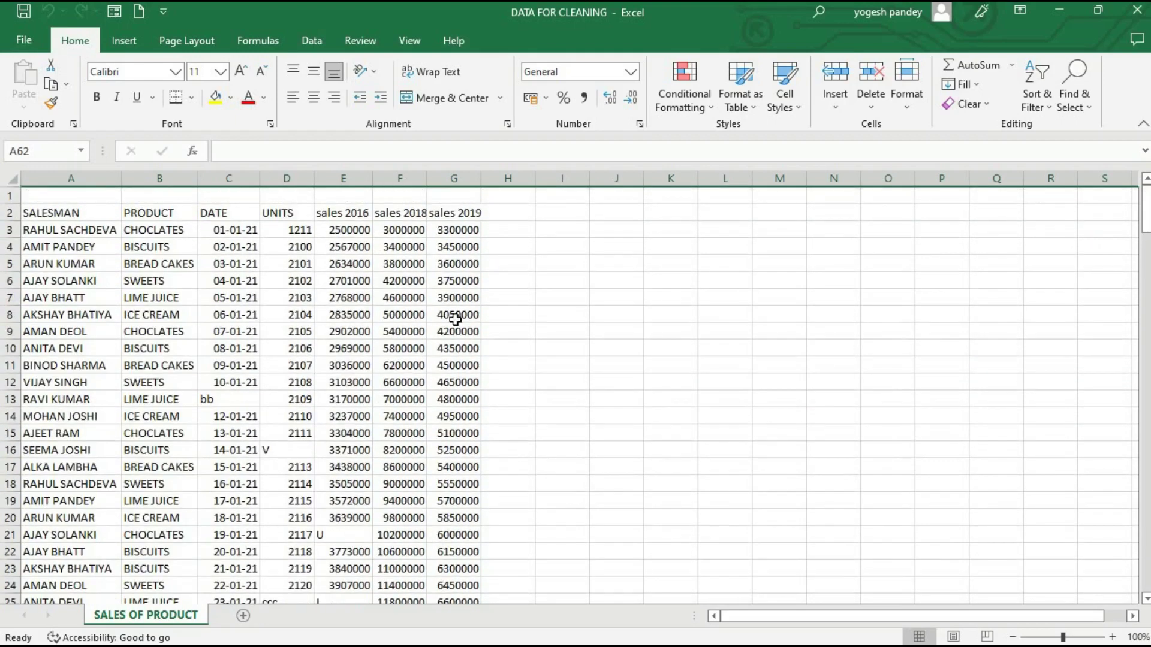
Step: Click through cells of the sales sheet, then start a new blank workbook with Ctrl+N
left_click(298, 318)
left_click(150, 313)
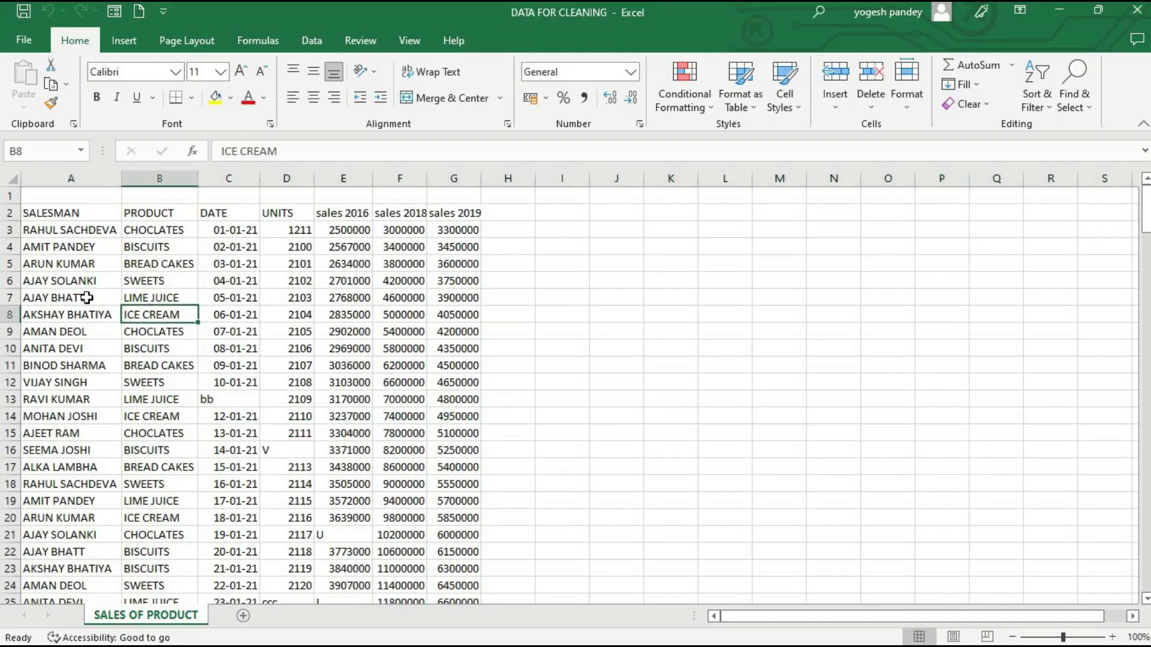
left_click(86, 298)
left_click(83, 265)
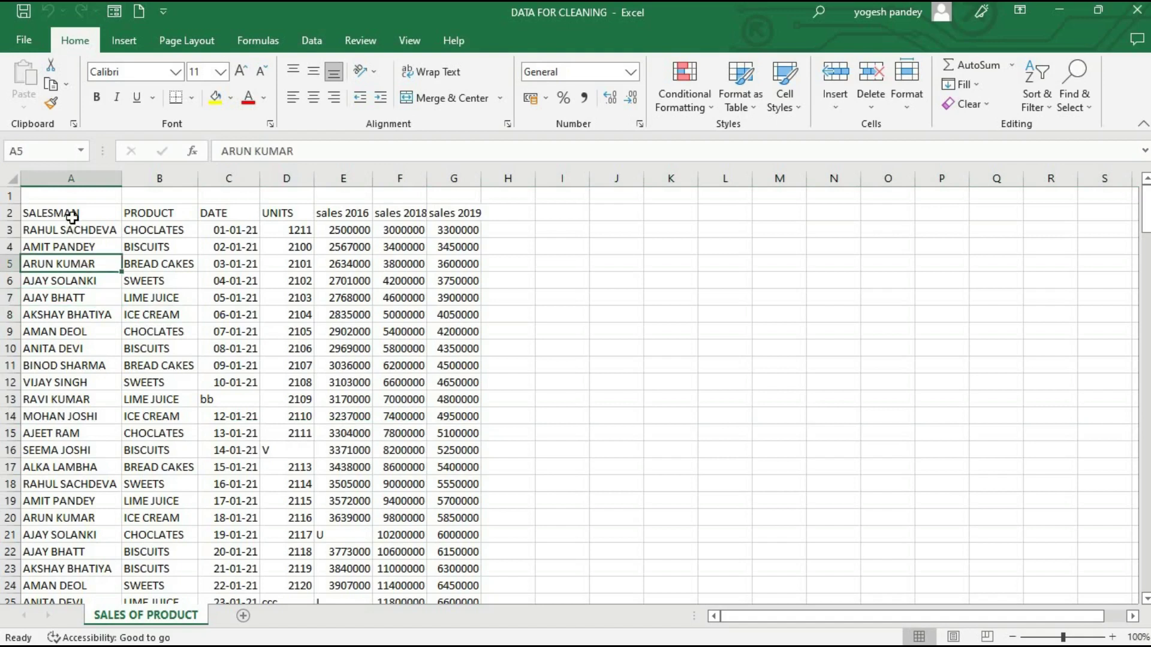
left_click(72, 216)
left_click(71, 268)
left_click(71, 331)
left_click(71, 382)
left_click(204, 413)
left_click(402, 416)
left_click(508, 416)
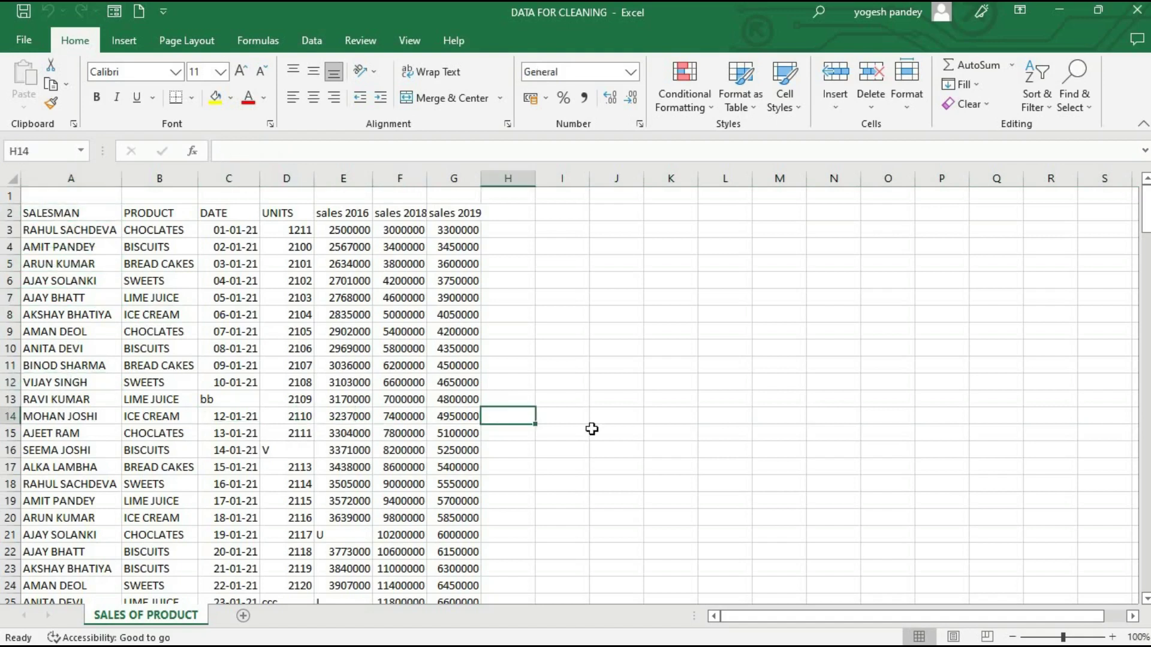
left_click(592, 432)
left_click(432, 364)
left_click(292, 364)
left_click(144, 348)
left_click(107, 343)
left_click(79, 297)
left_click(71, 228)
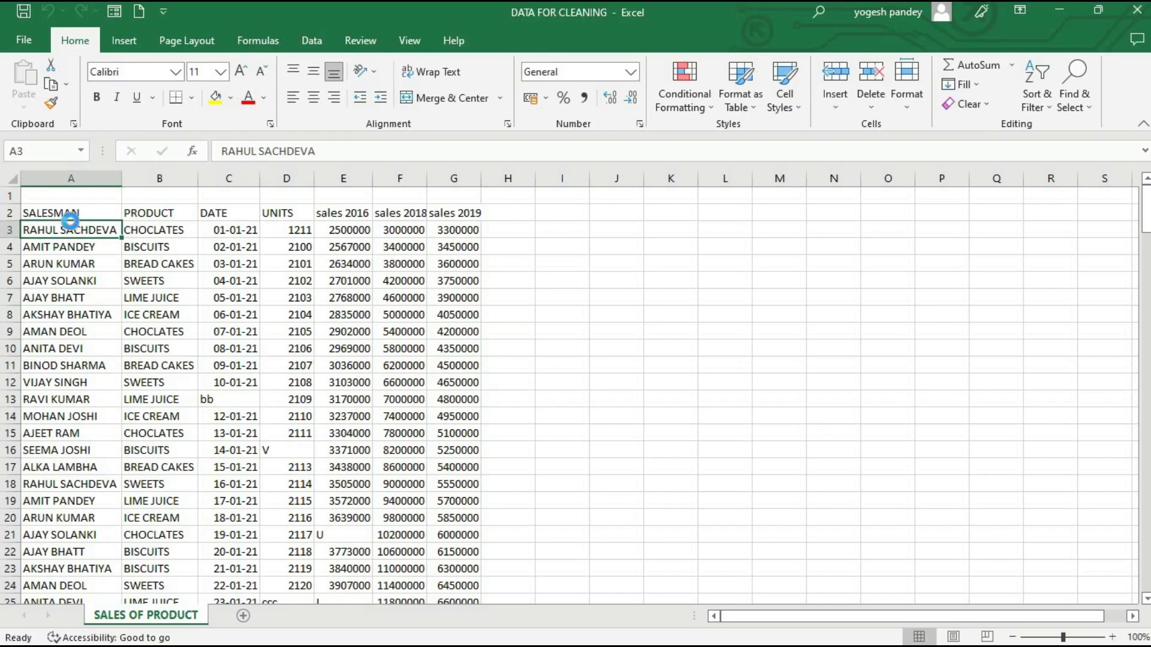
key("ctrl+n")
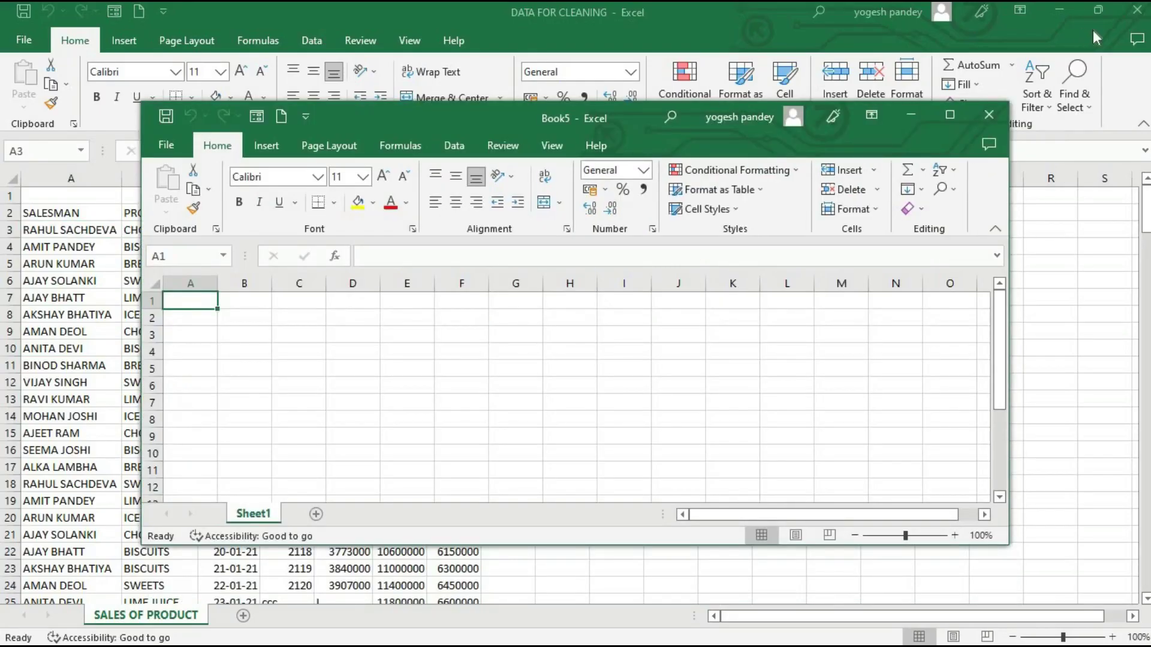
Step: Close the DATA FOR CLEANING workbook and maximize Book5 with A1 selected
left_click(1130, 18)
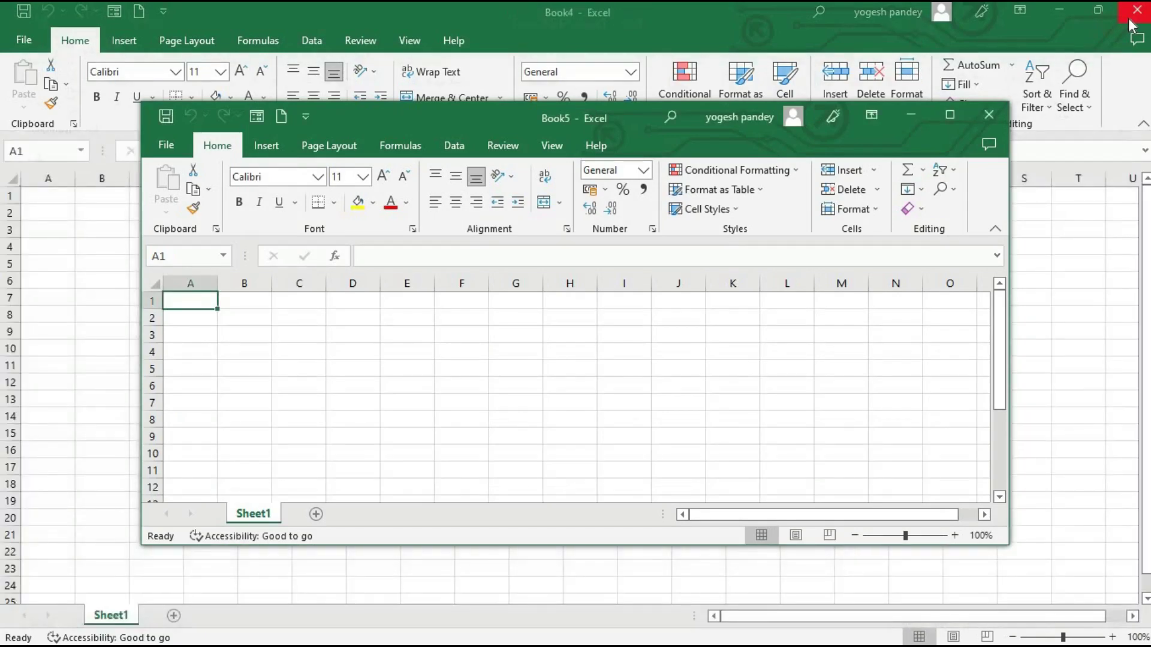
left_click(947, 125)
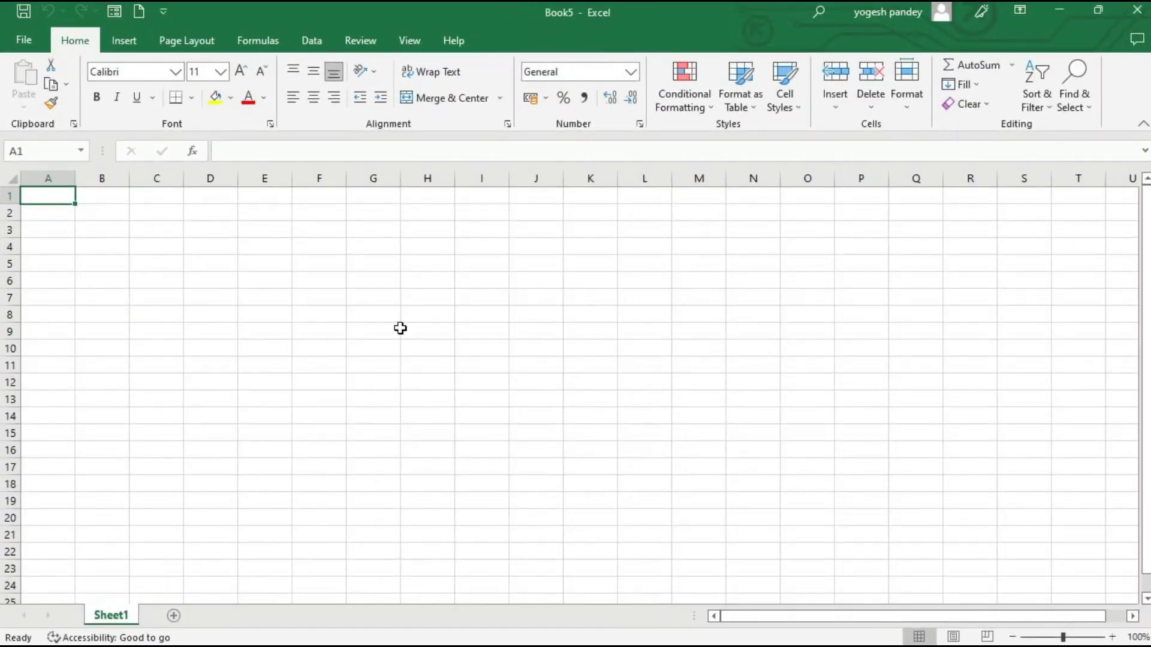
left_click(400, 328)
left_click(59, 197)
Step: Import from Excel workbook via Data > New Query, choosing the DATA FOR CLEANING file
left_click(309, 39)
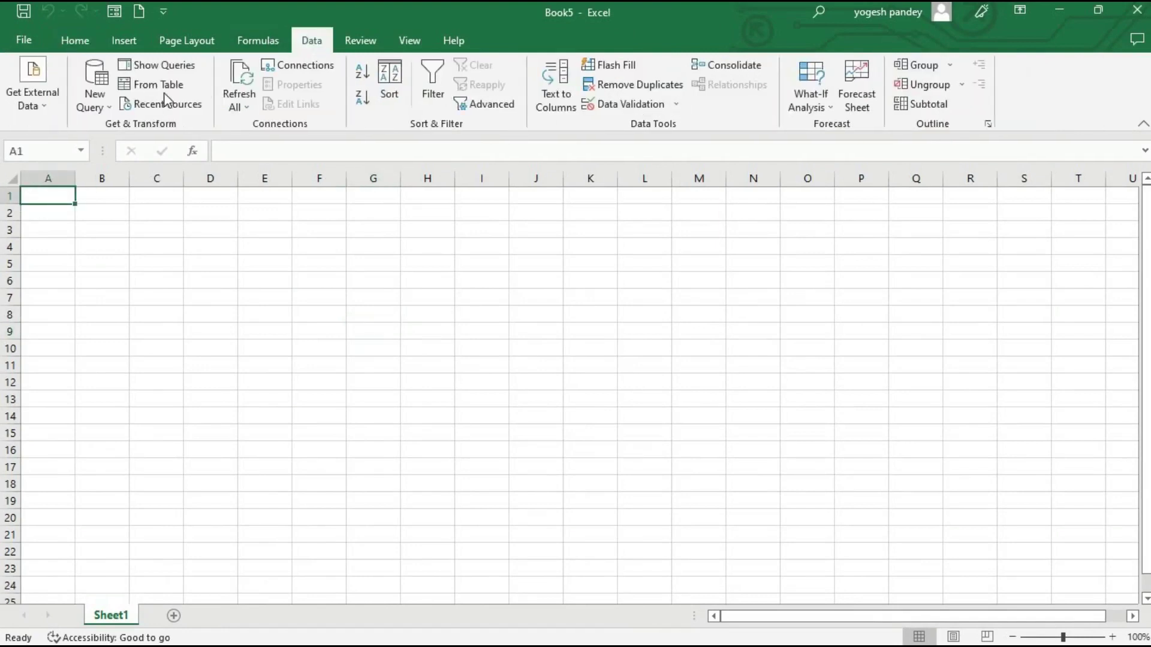
left_click(104, 109)
mouse_move(137, 137)
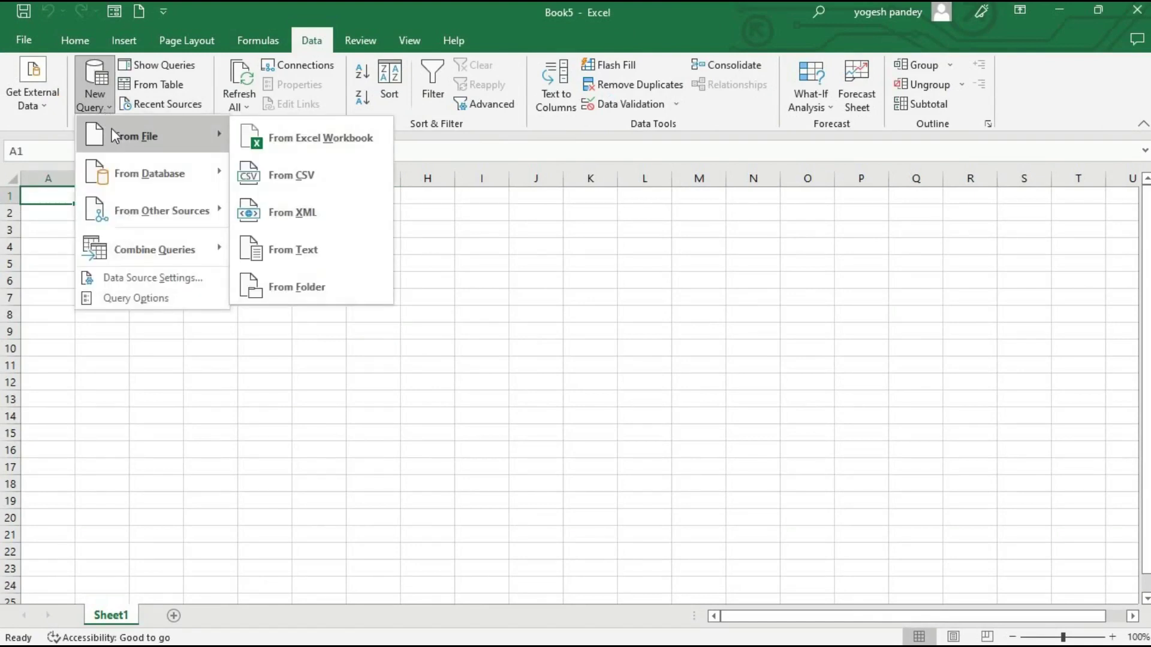
left_click(268, 138)
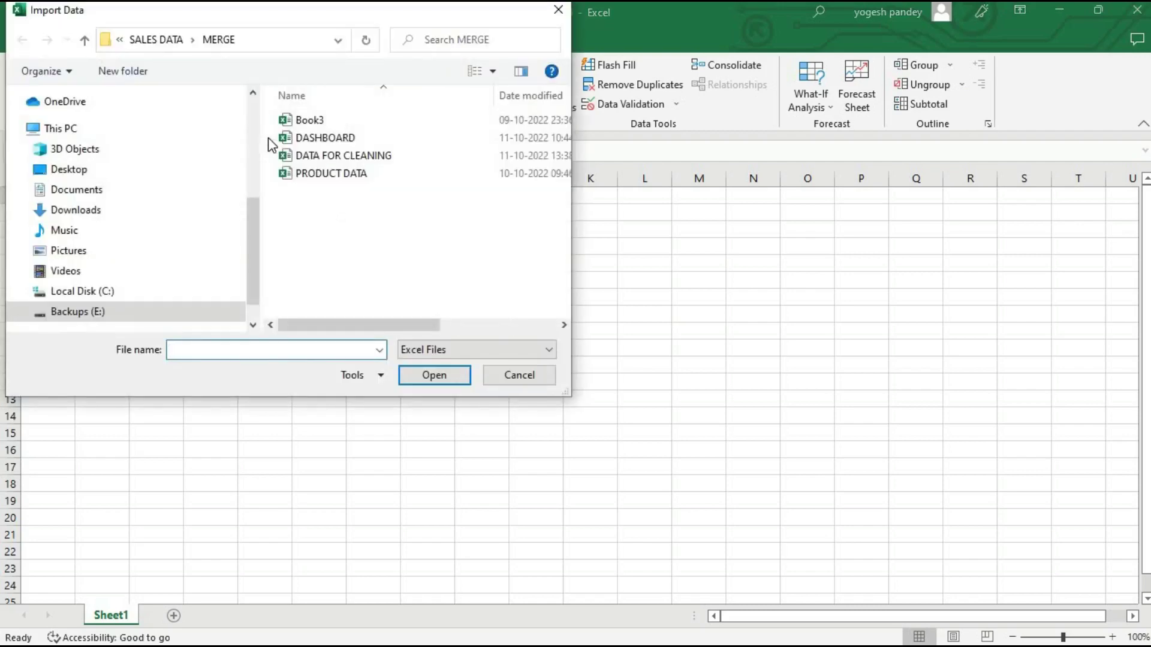
double_click(305, 154)
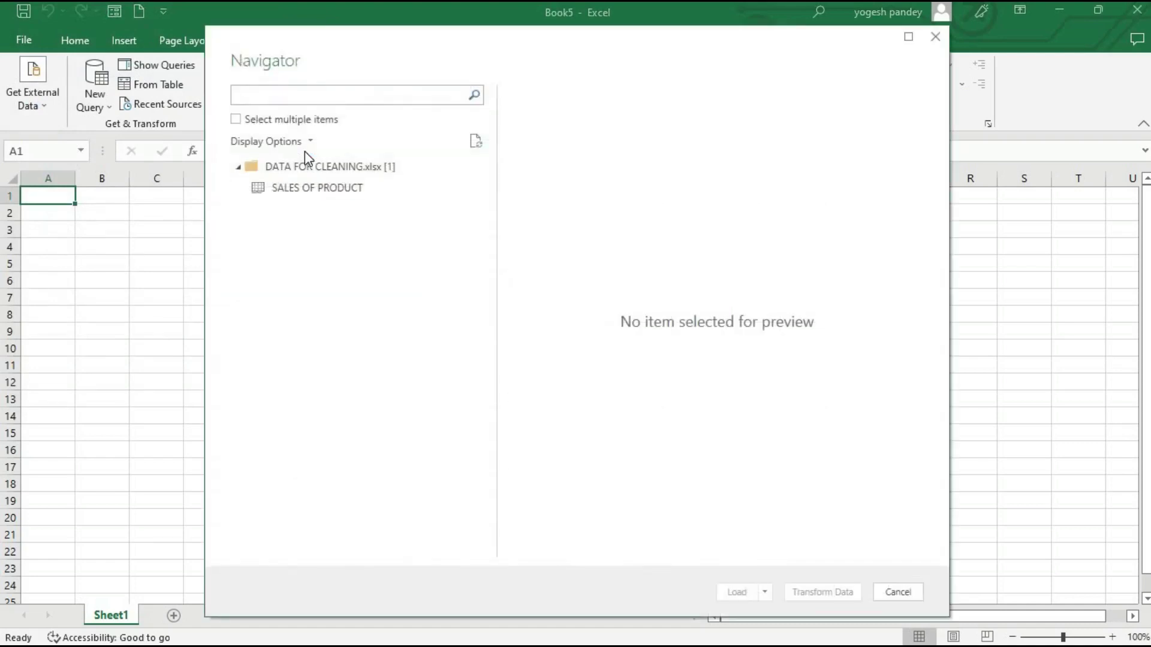
Step: Tick SALES OF PRODUCT with multiple selection enabled and send it to Power Query via Transform Data
left_click(282, 120)
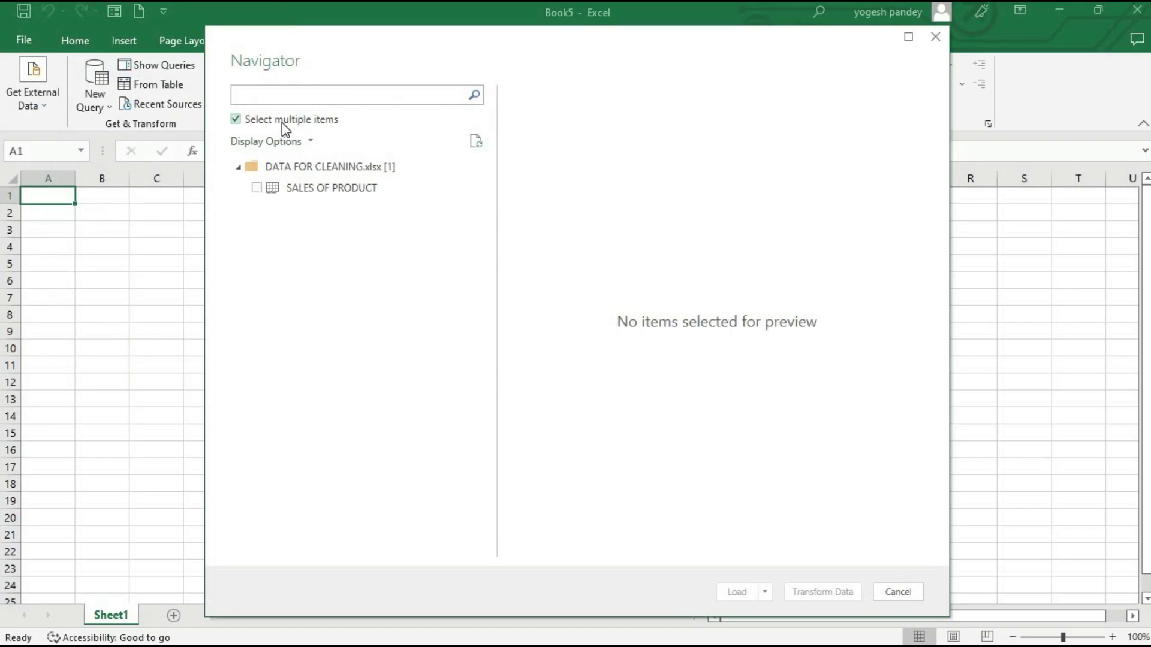
left_click(257, 188)
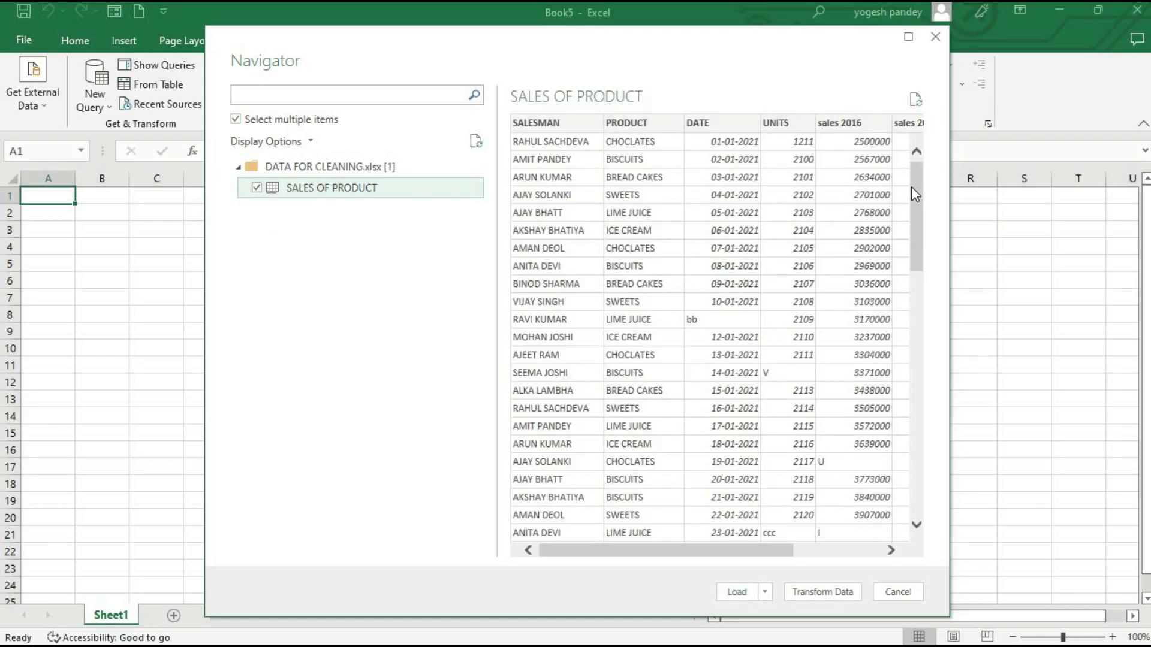
left_click_drag(911, 183, 905, 495)
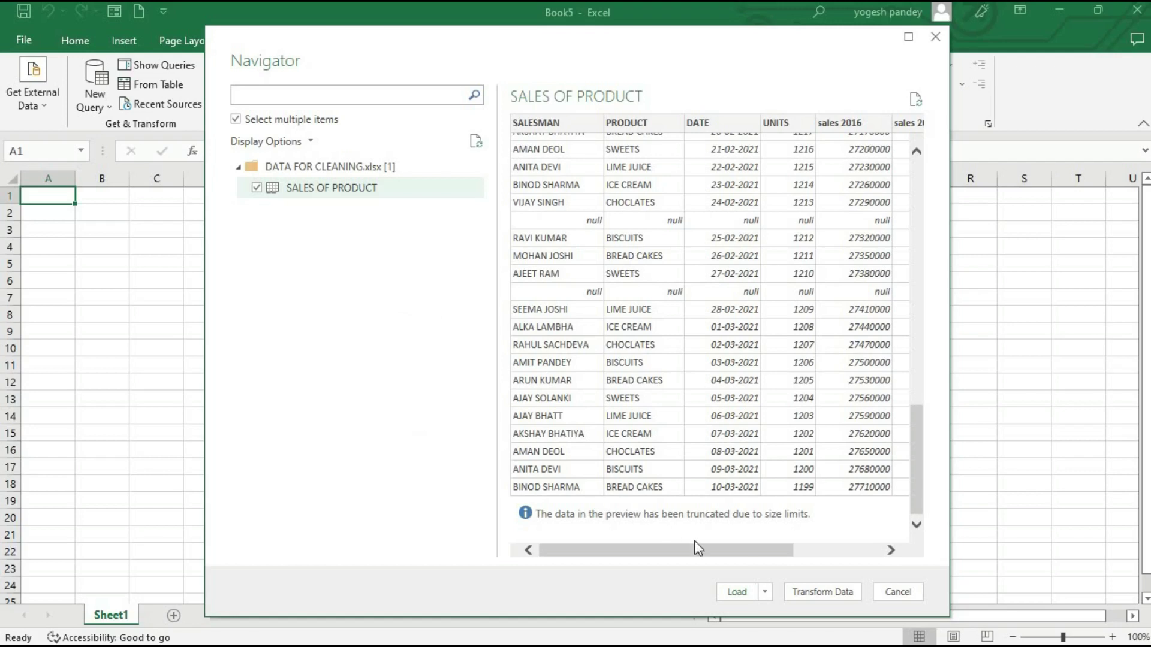
left_click(826, 594)
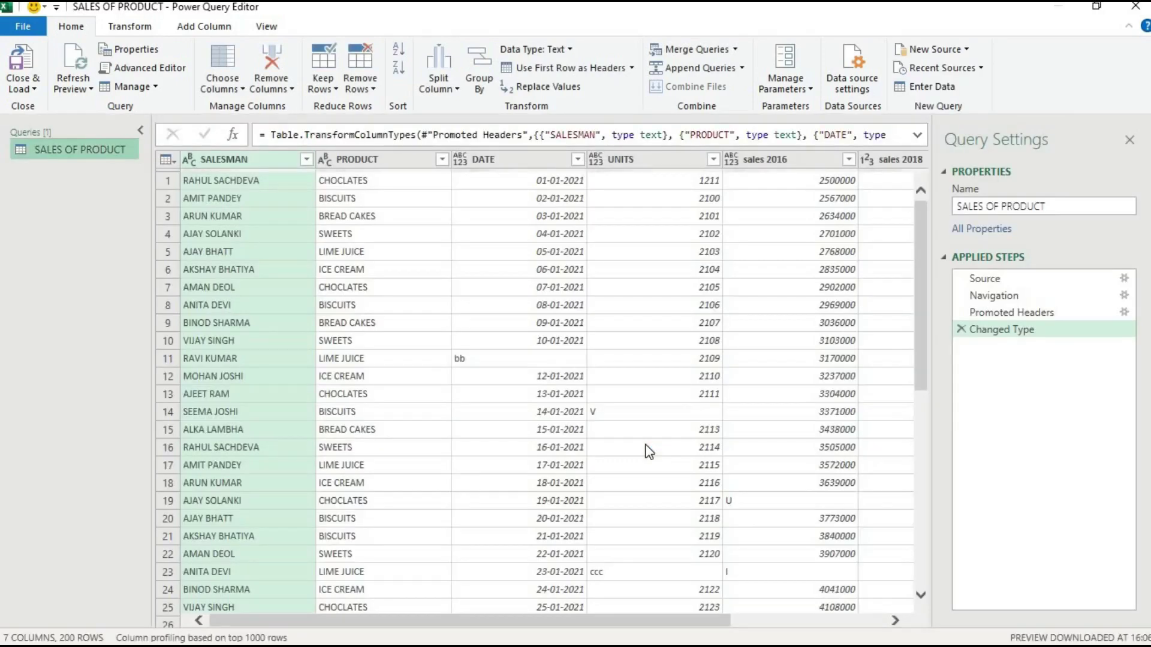
Step: Inspect PRODUCT, DATE, UNITS and salesman values, scroll to the null rows, then select SALESMAN
left_click(362, 159)
left_click(489, 171)
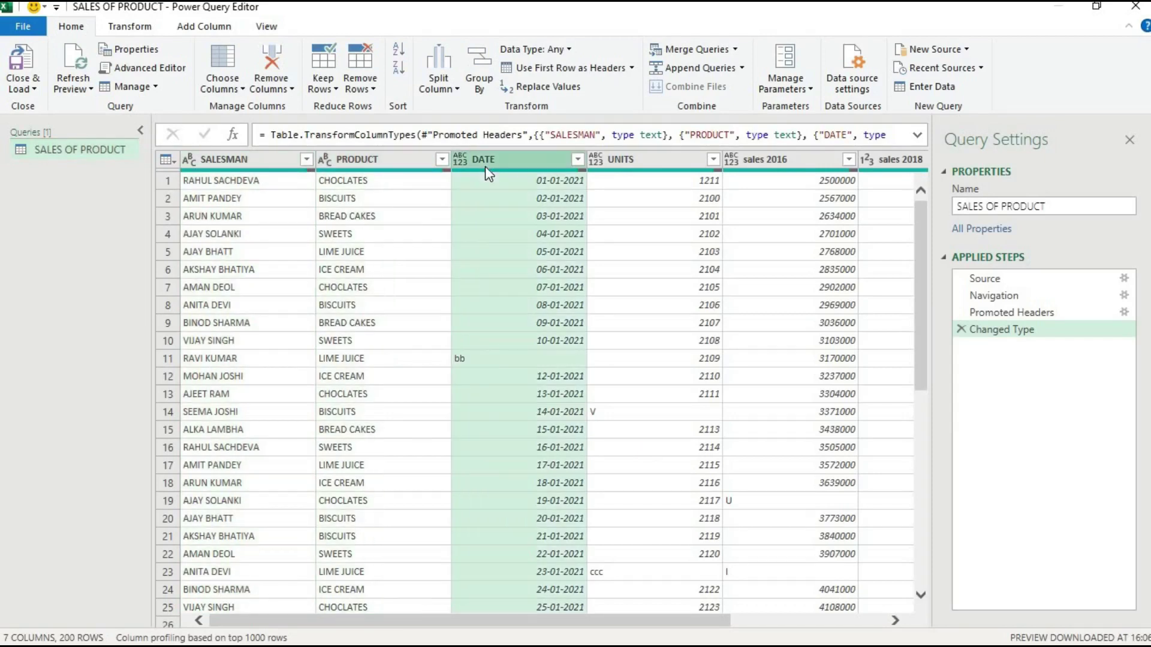
left_click(630, 174)
left_click(636, 305)
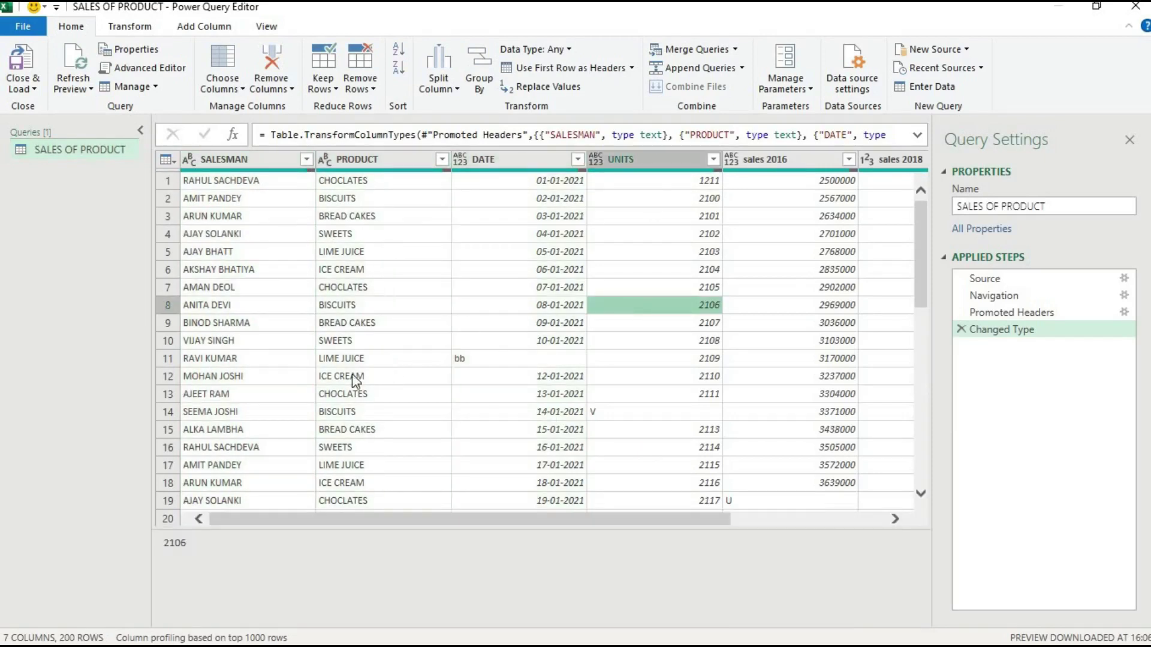
left_click(227, 360)
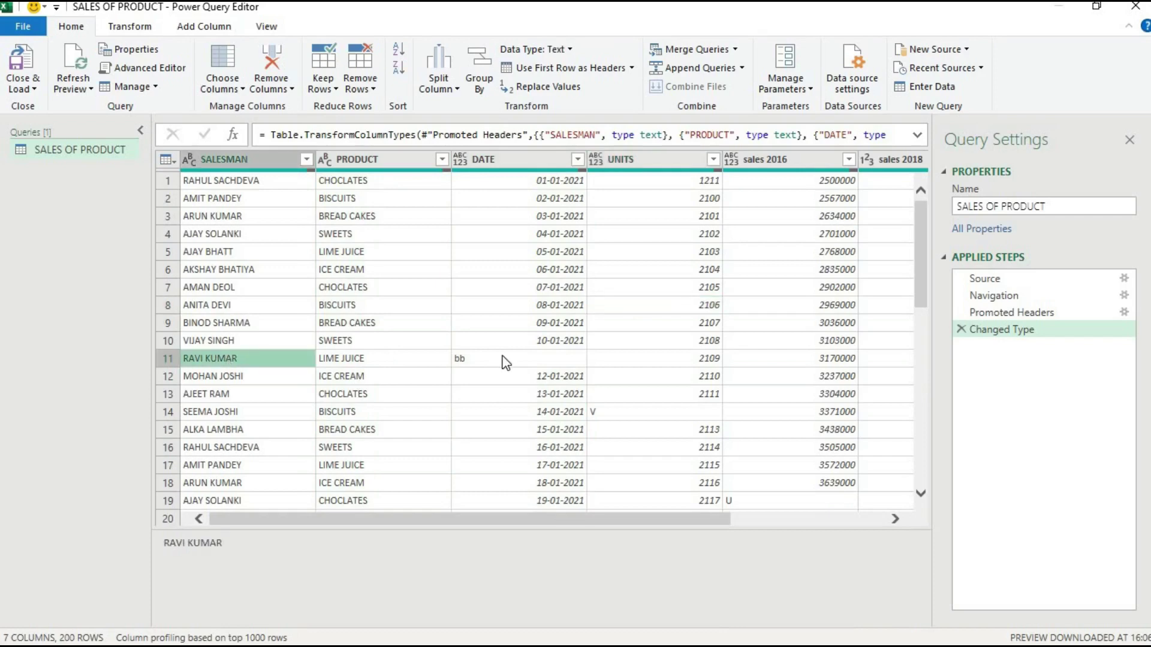
scroll(923, 379, "down", 5)
scroll(923, 470, "down", 10)
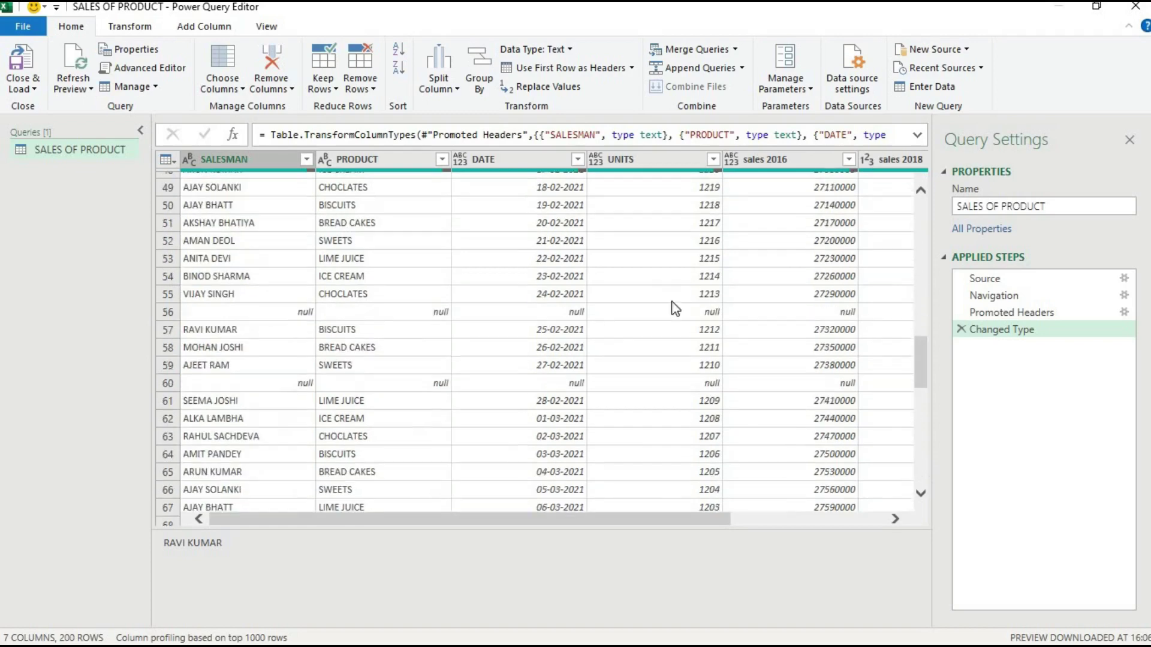
left_click(259, 160)
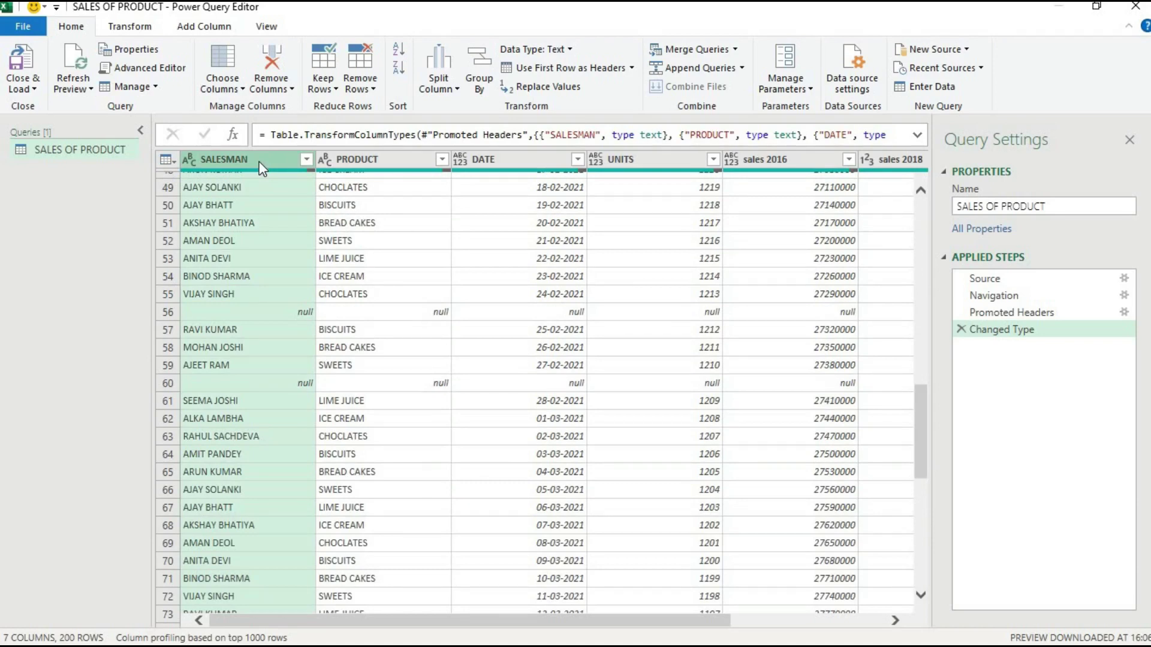
Step: Apply Remove Duplicates on SALESMAN, then delete that Removed Duplicates step
left_click(368, 90)
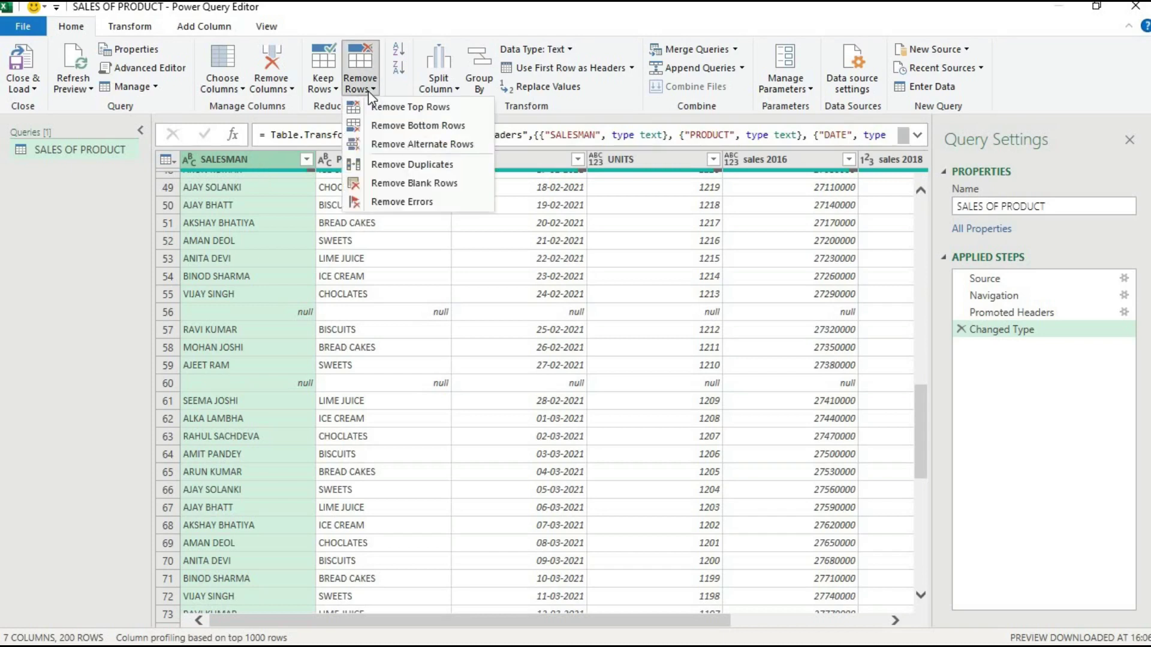
left_click(380, 165)
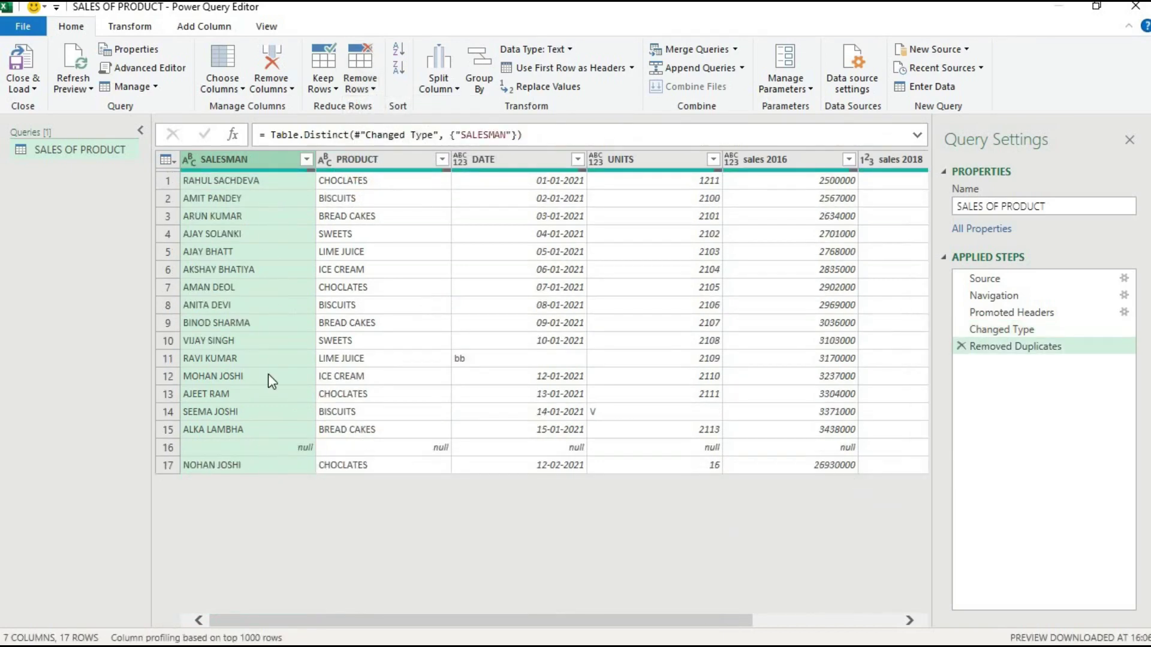
left_click(965, 345)
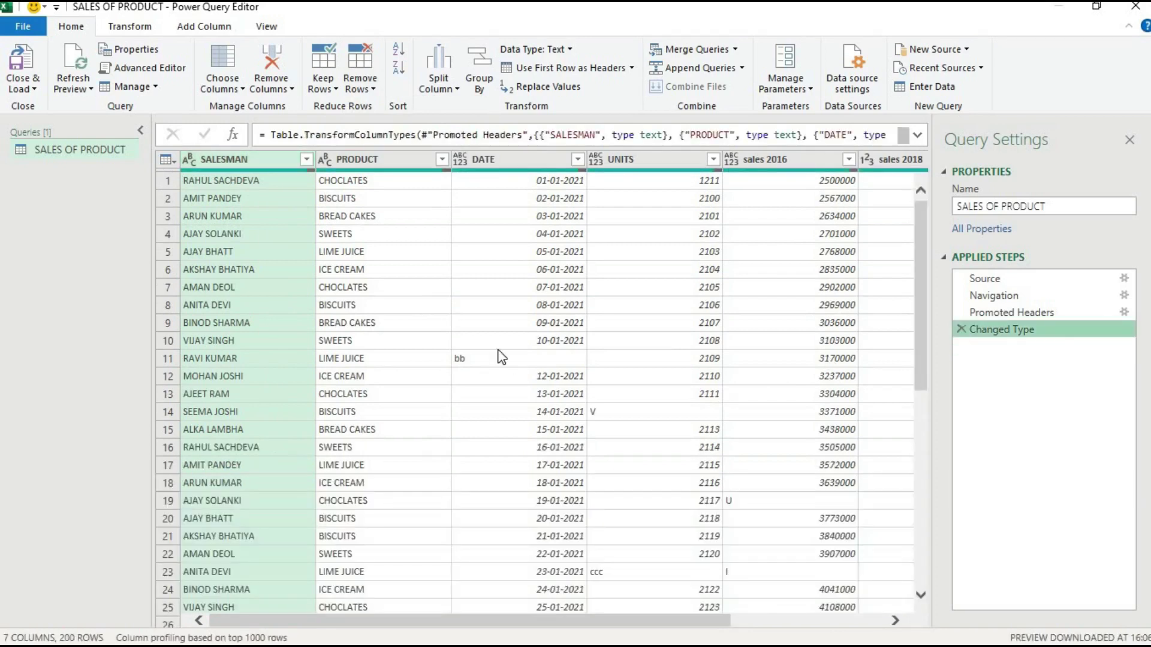
Step: Check DATE values in rows 8 and 10, then select all seven columns with Ctrl+A
left_click(501, 346)
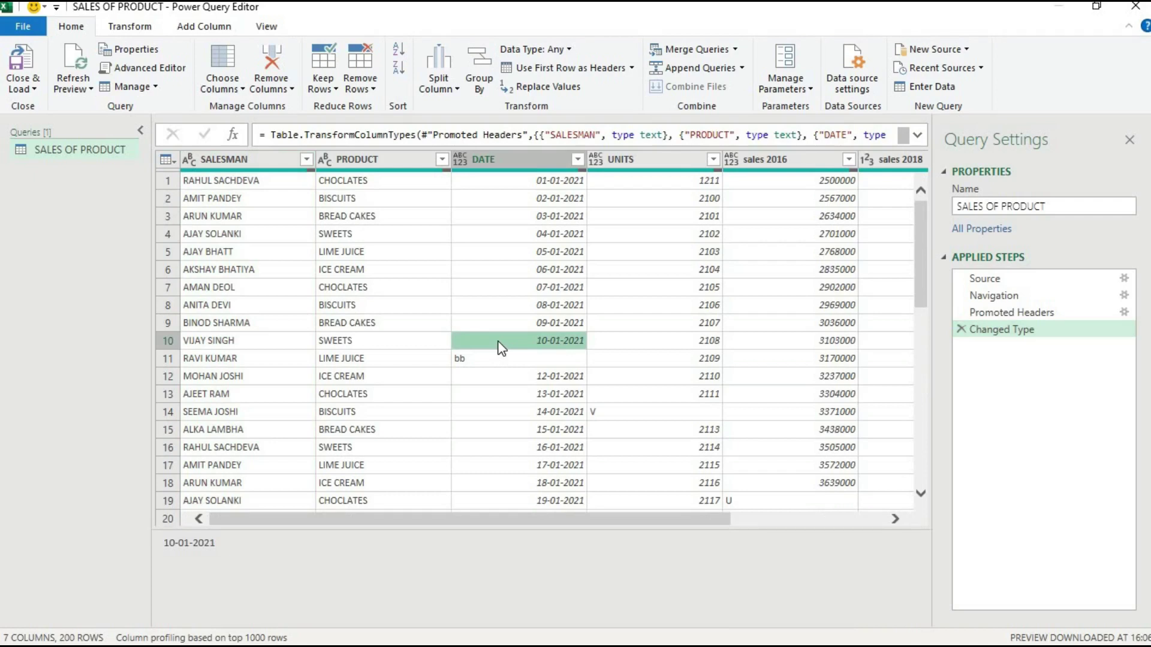
left_click(411, 323)
left_click(530, 302)
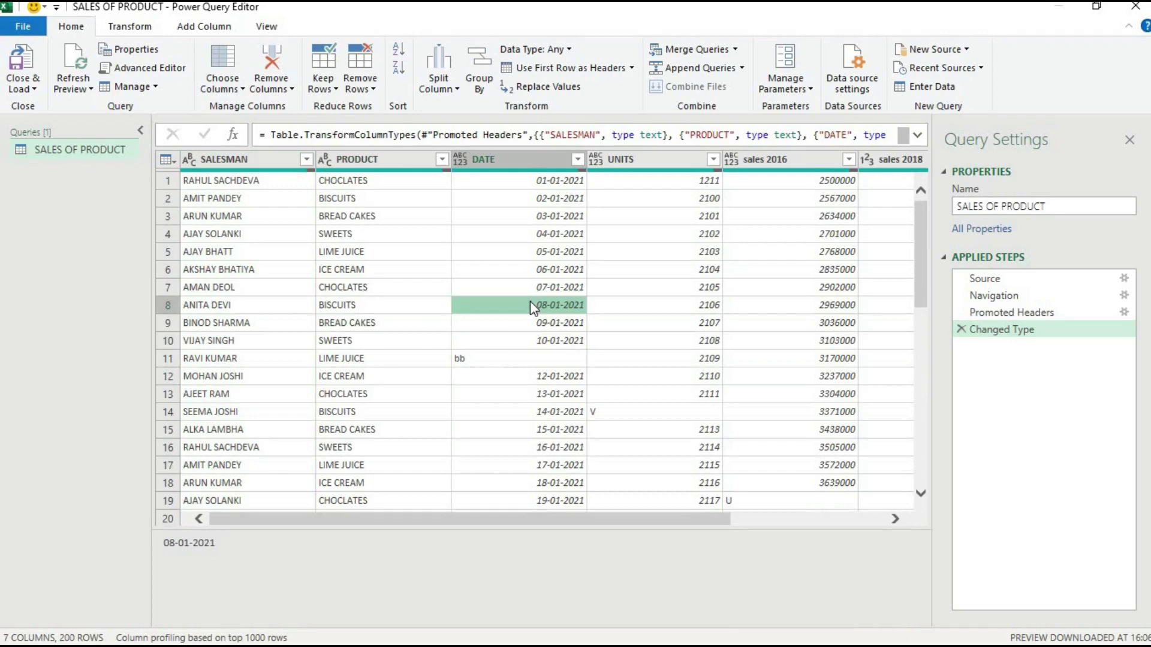
key("ctrl+a")
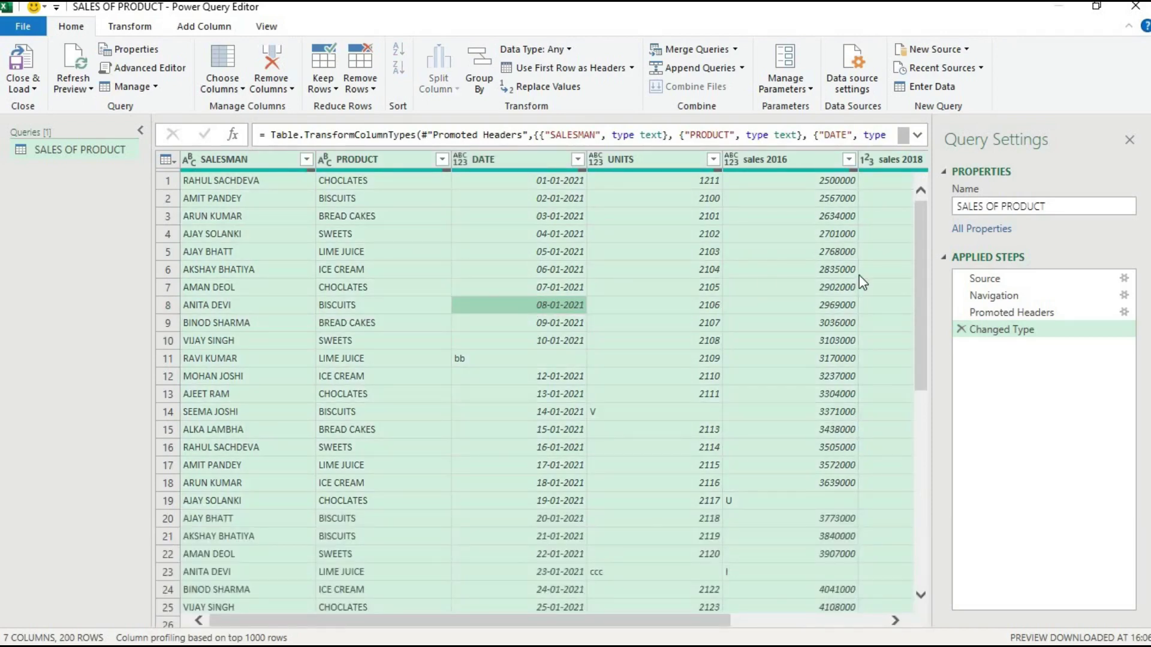
left_click(368, 89)
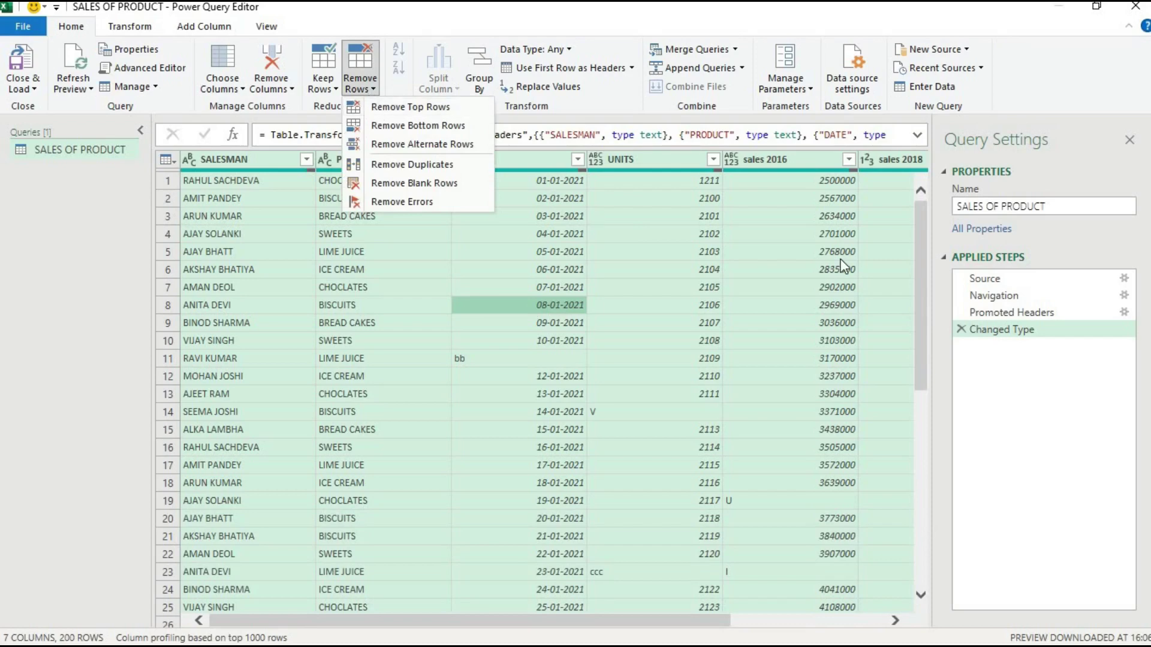
left_click(913, 219)
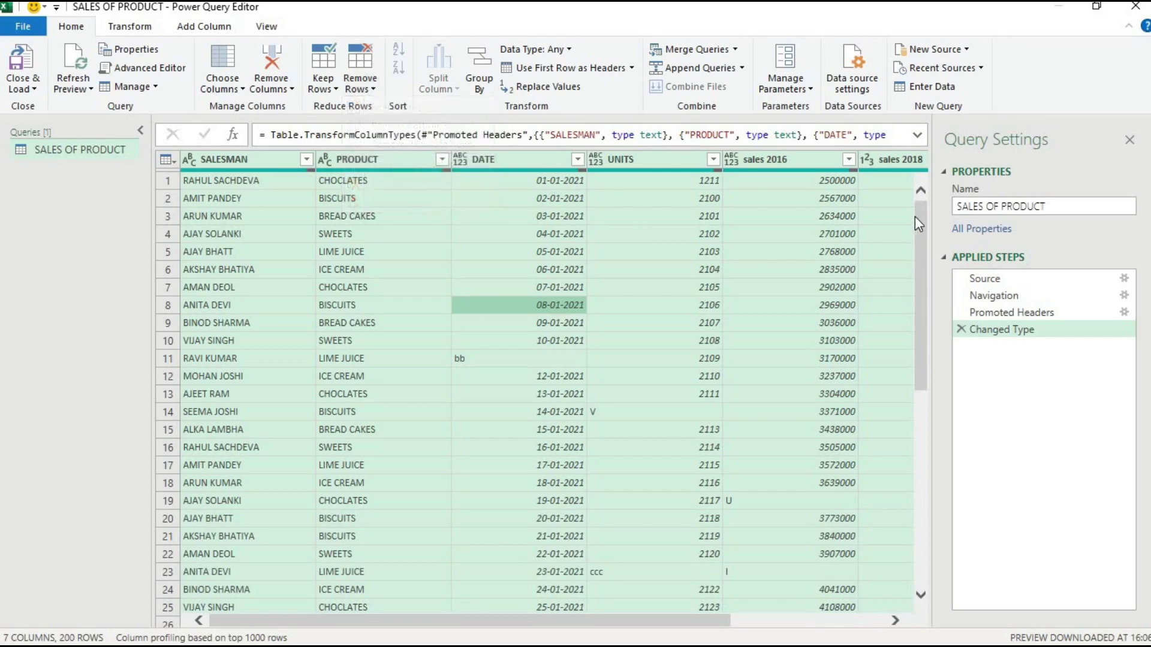
left_click(918, 482)
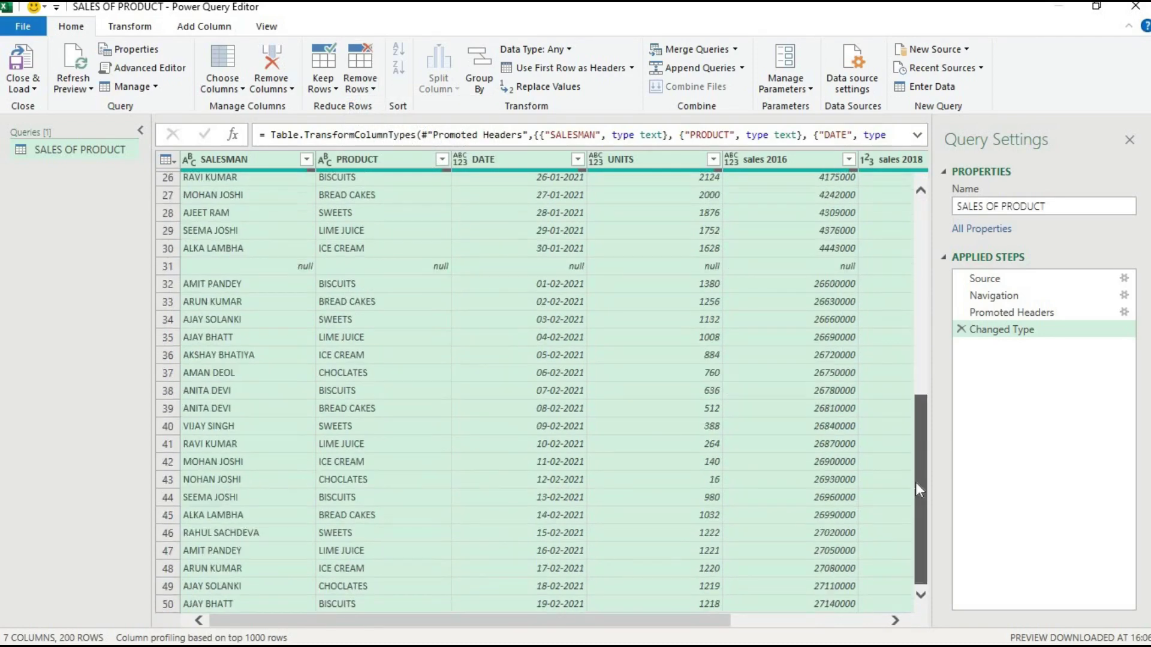
left_click(919, 490)
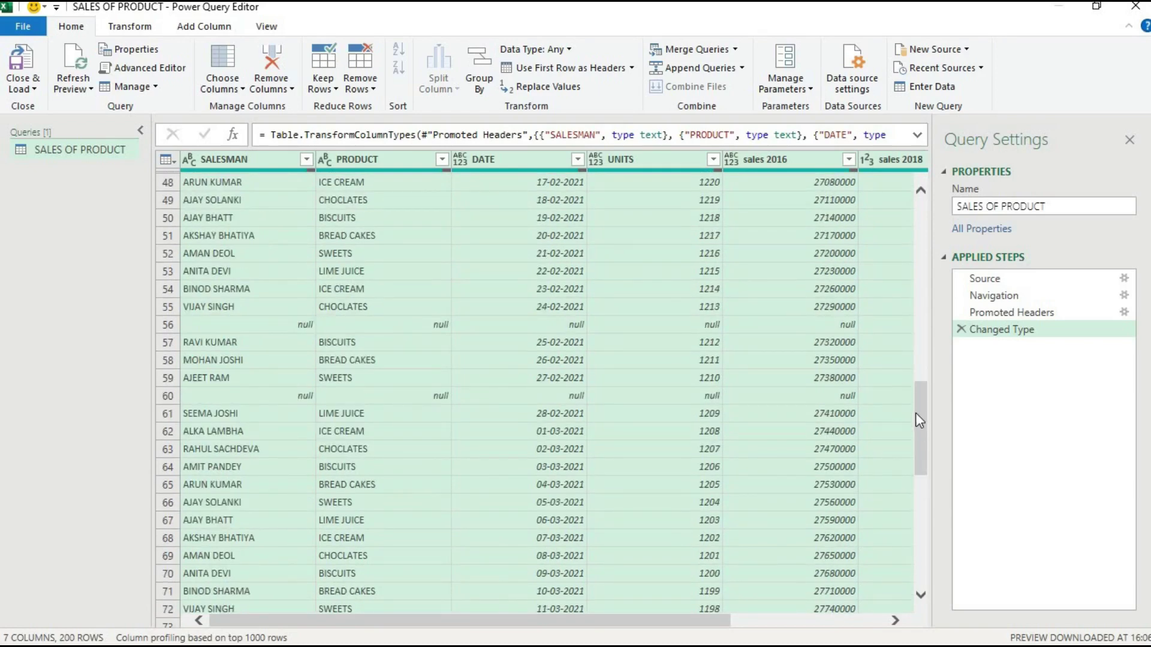
left_click(918, 488)
left_click_drag(917, 413, 915, 584)
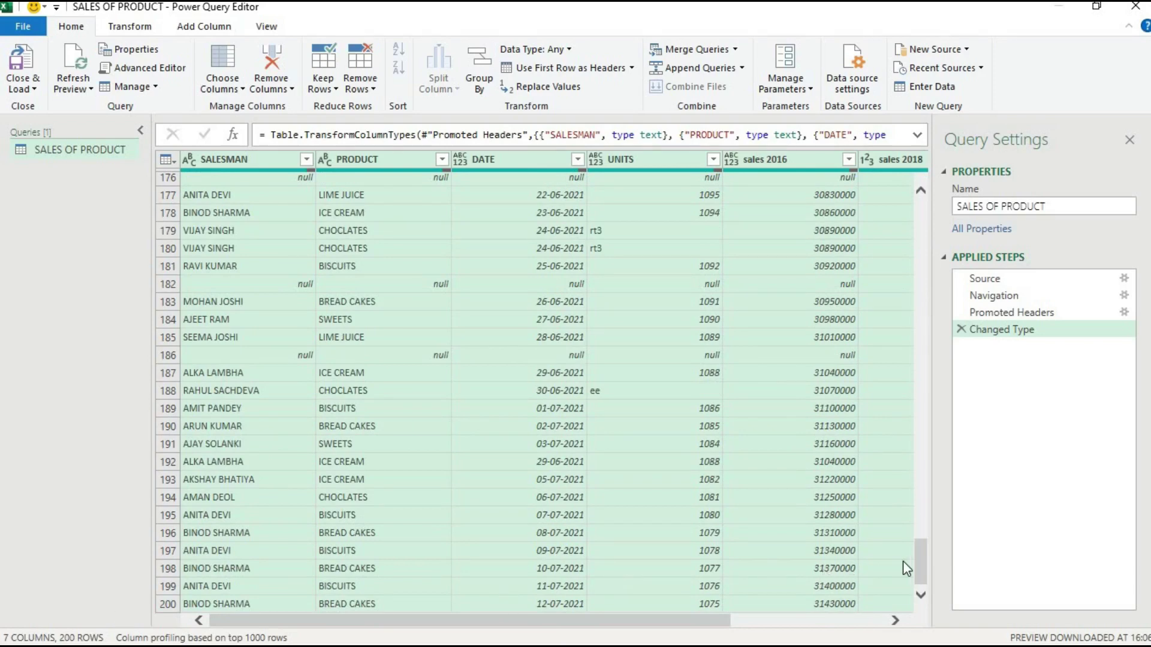
left_click_drag(919, 562, 916, 202)
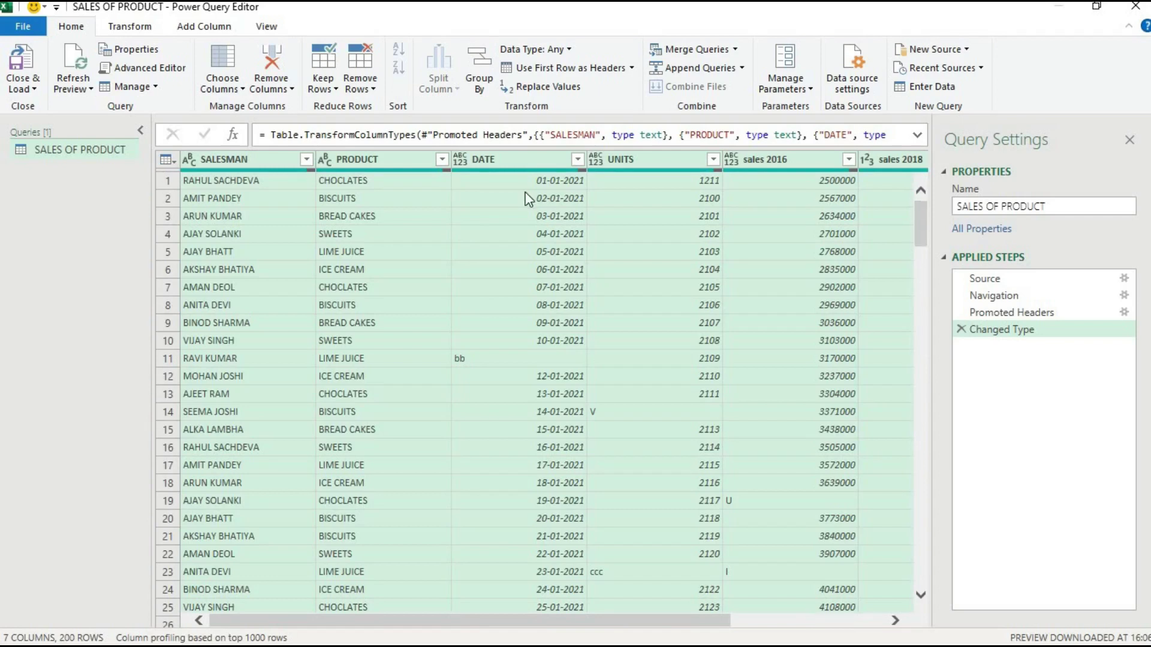
left_click(364, 91)
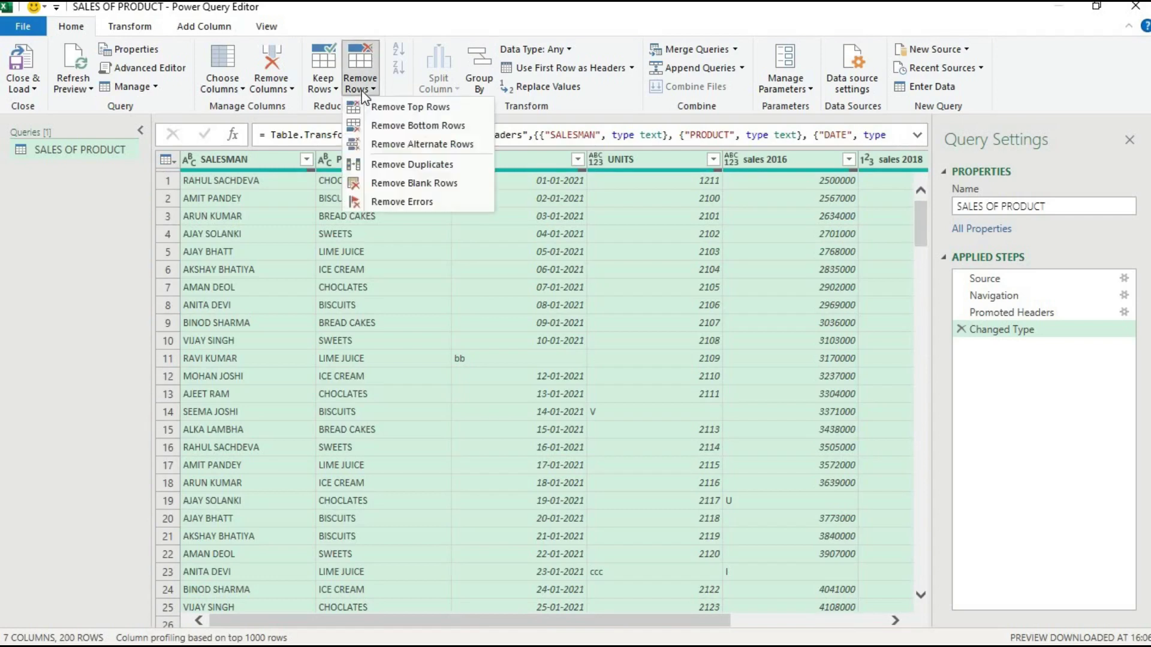
Step: Remove duplicate rows across all columns, leaving 192 rows
left_click(374, 161)
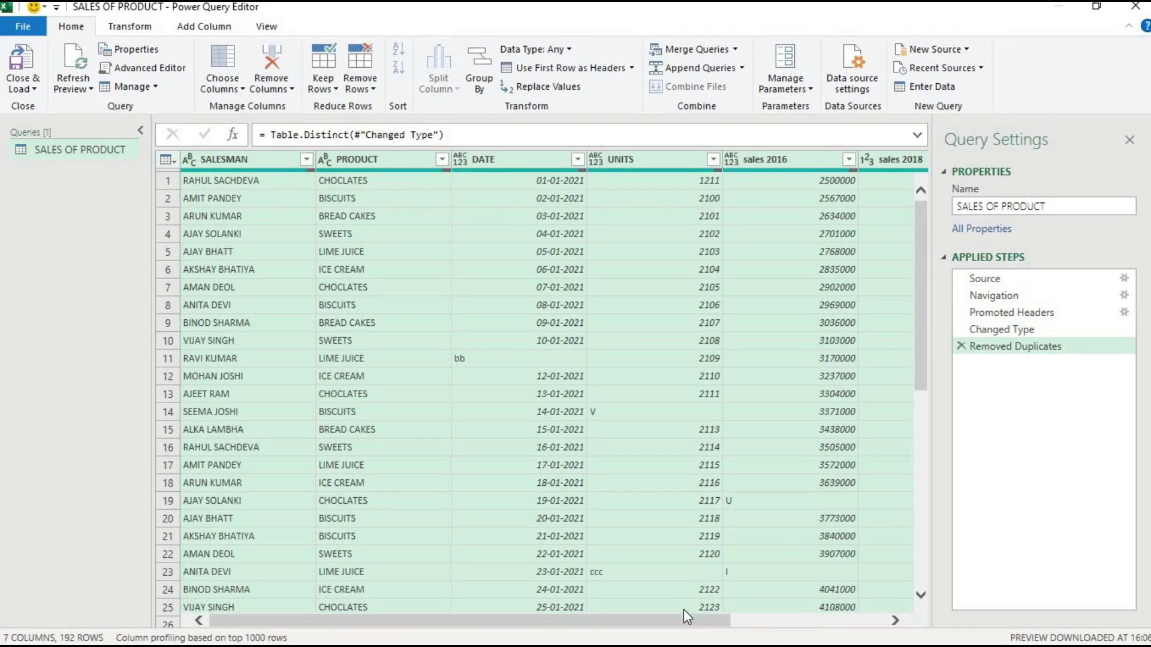
scroll(805, 629, "right", 3)
scroll(849, 630, "left", 3)
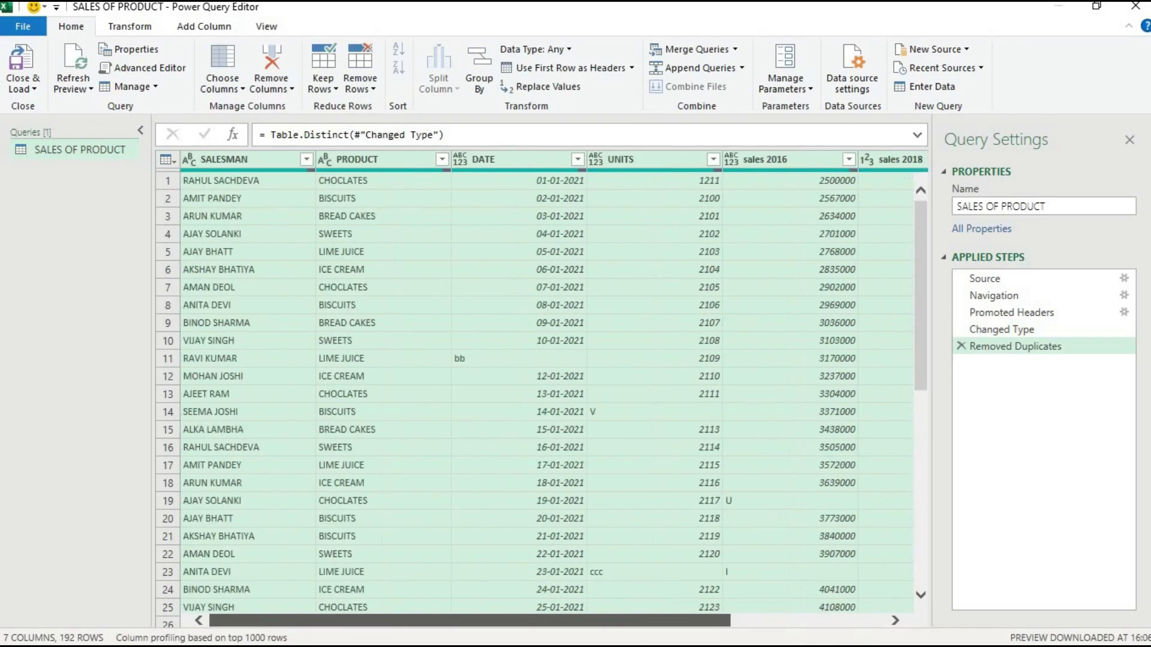
scroll(928, 431, "down", 3)
scroll(929, 430, "down", 20)
scroll(922, 429, "down", 6)
scroll(923, 567, "down", 20)
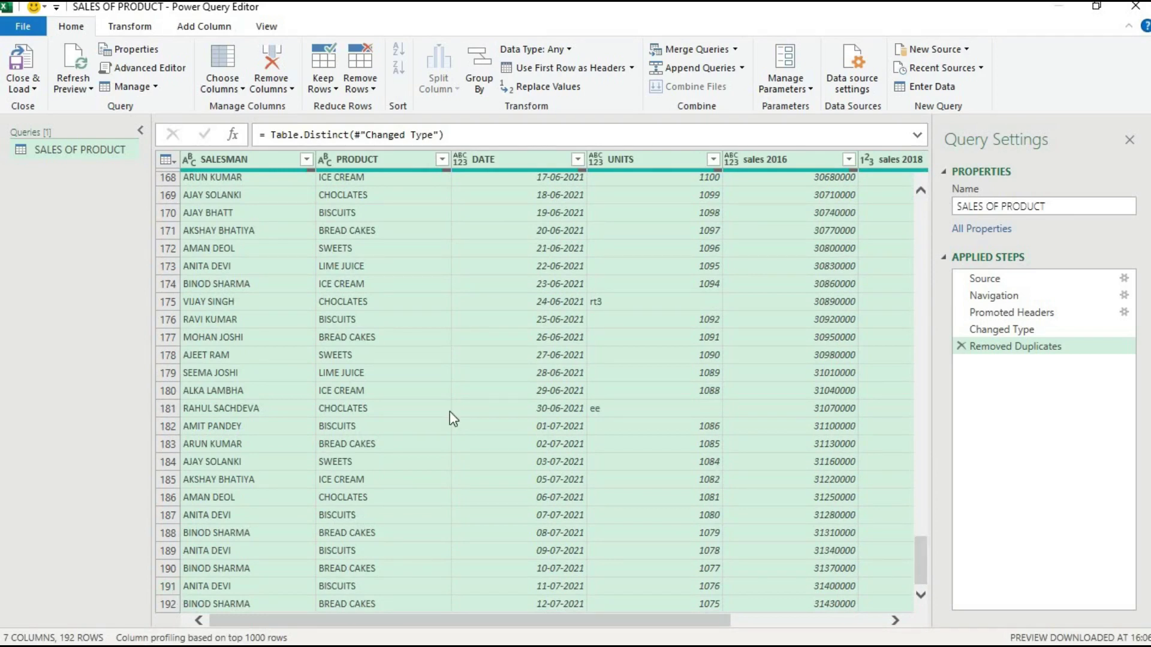
Step: Scroll down through the deduplicated table to check the 192 rows
left_click_drag(923, 211, 923, 195)
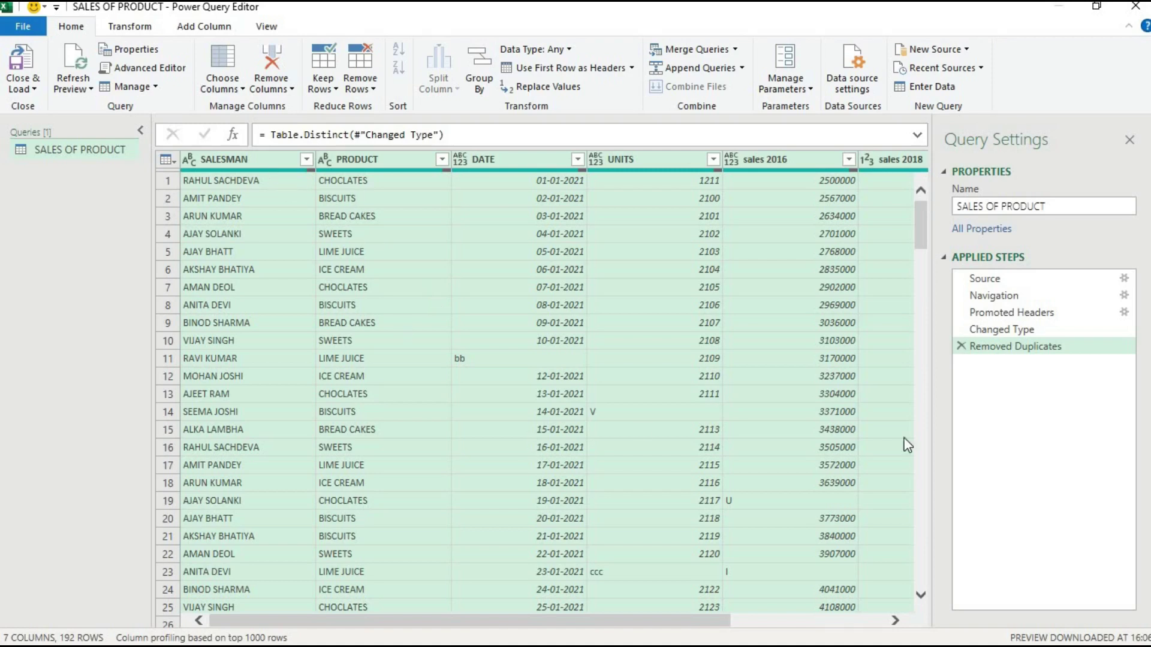
left_click(926, 440)
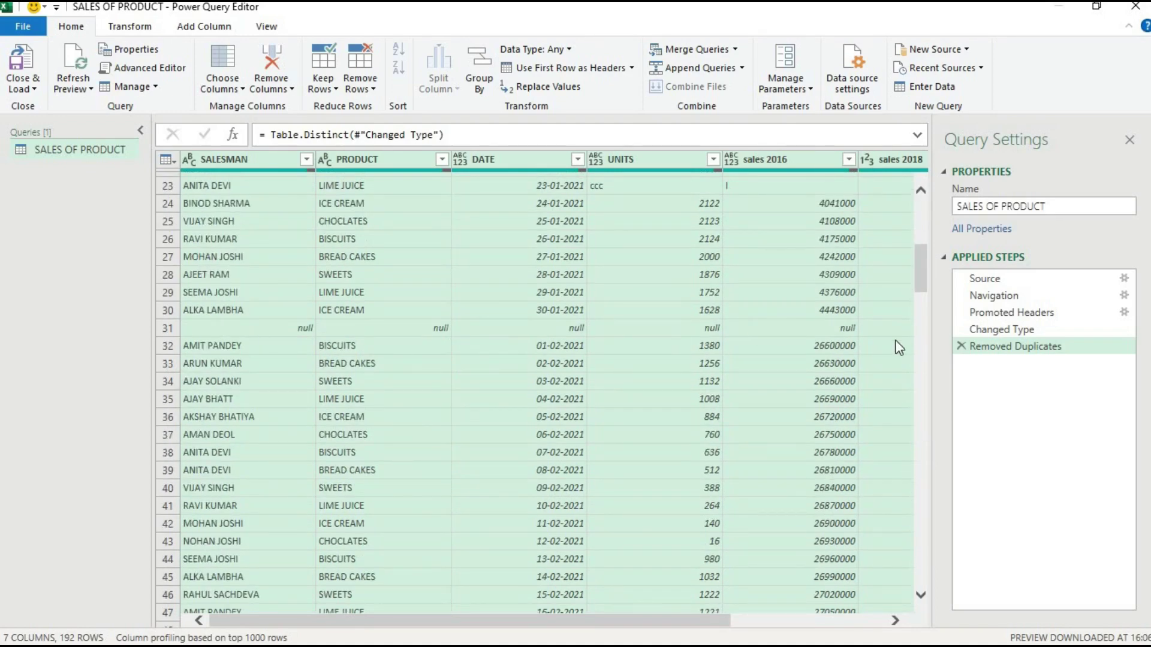
left_click(923, 383)
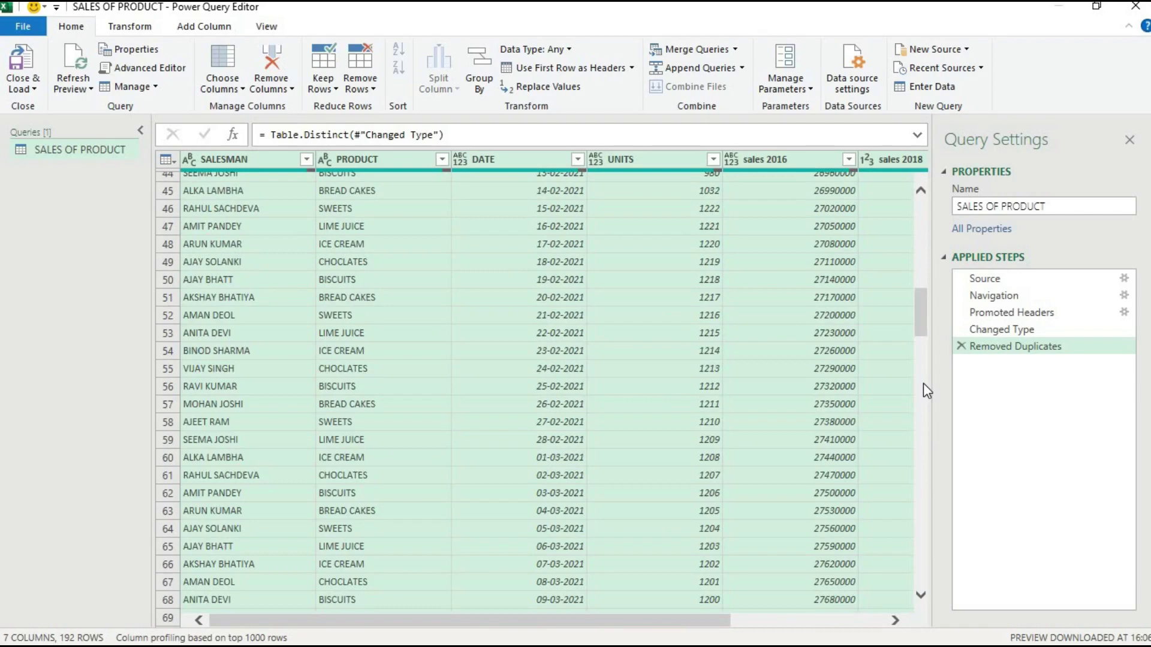
left_click(924, 383)
left_click(923, 437)
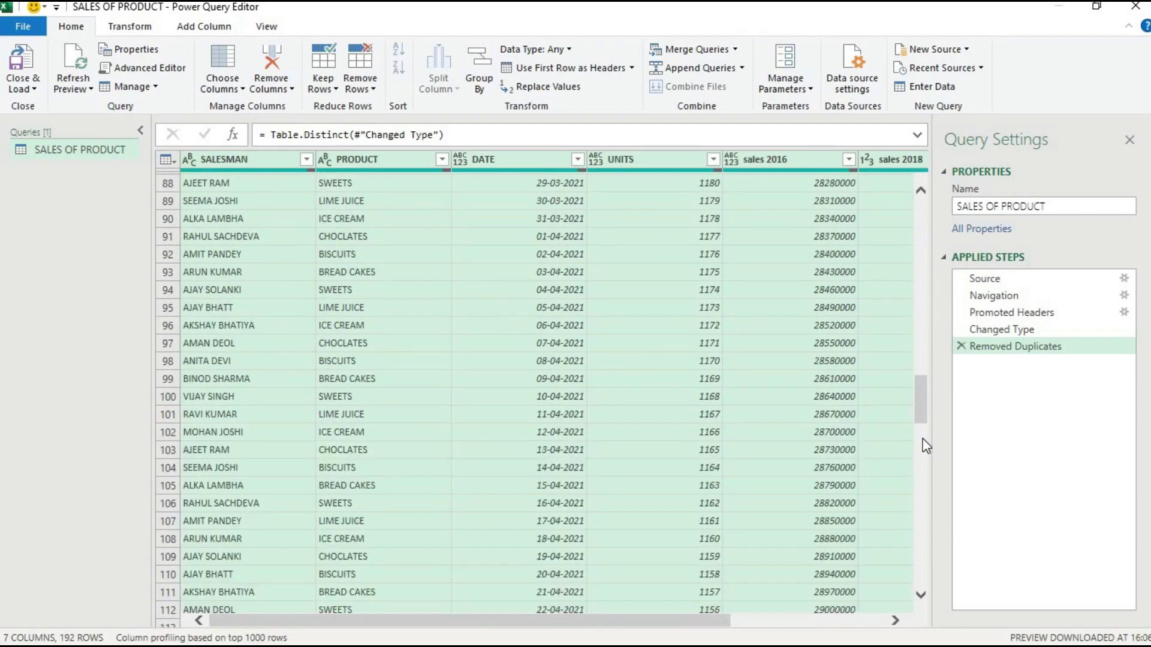
left_click(922, 458)
left_click(922, 507)
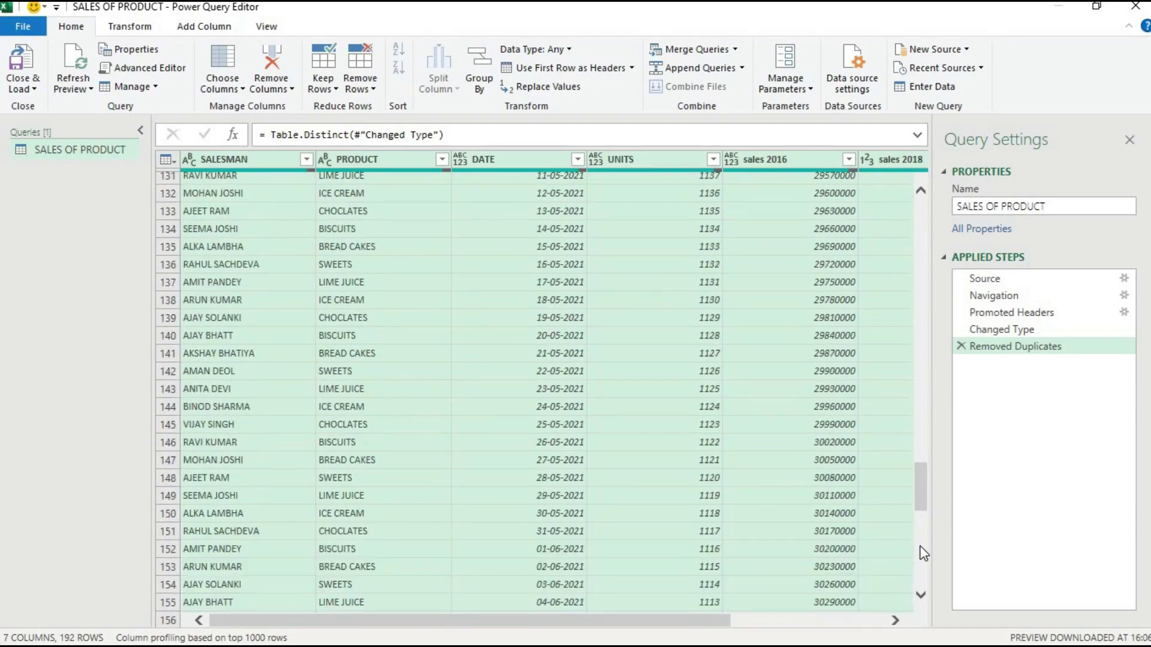
left_click(923, 553)
left_click(923, 584)
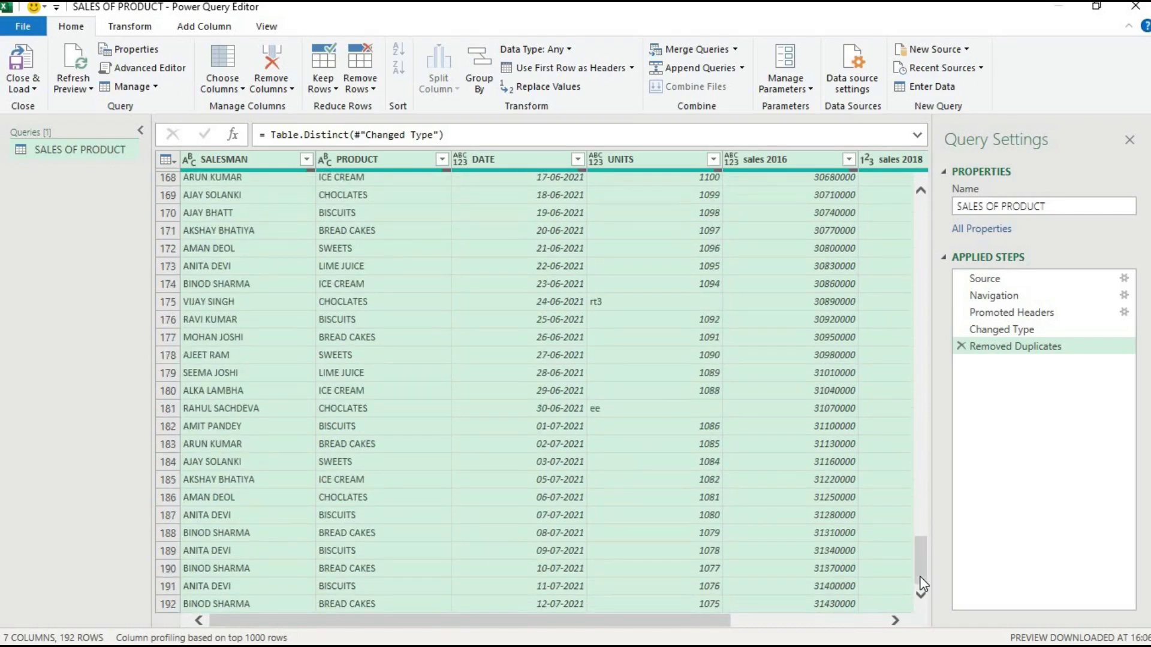
left_click_drag(926, 394, 922, 595)
Step: Apply Remove Blank Rows and scroll down to confirm 191 rows remain
left_click(920, 249)
left_click_drag(922, 249, 922, 213)
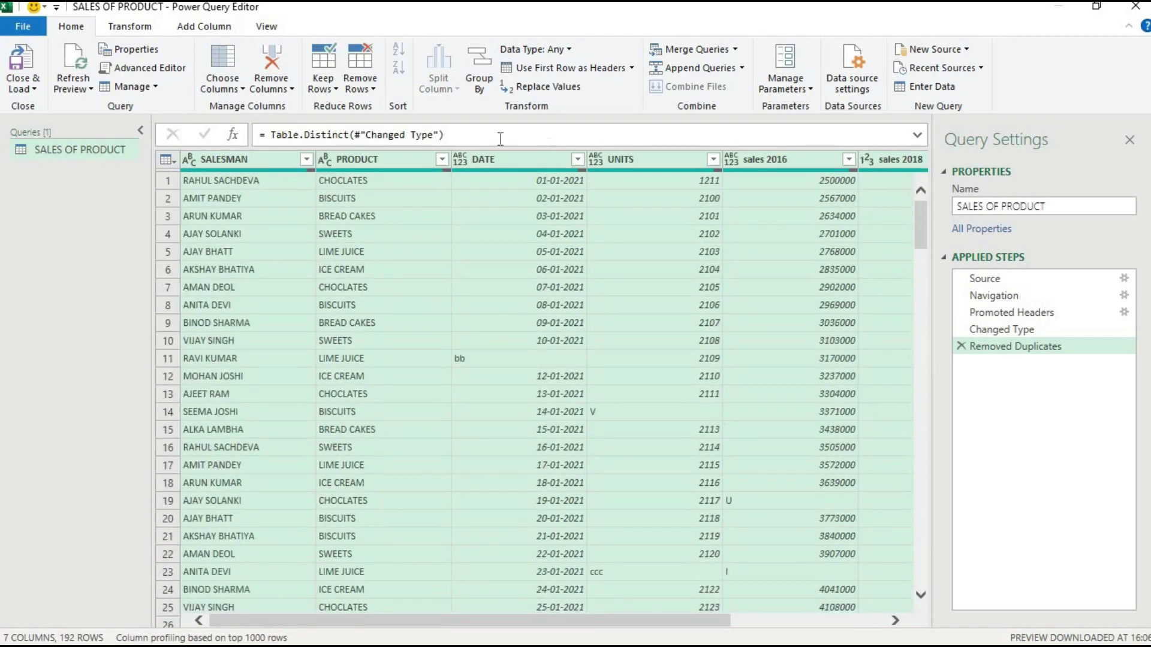
left_click(365, 87)
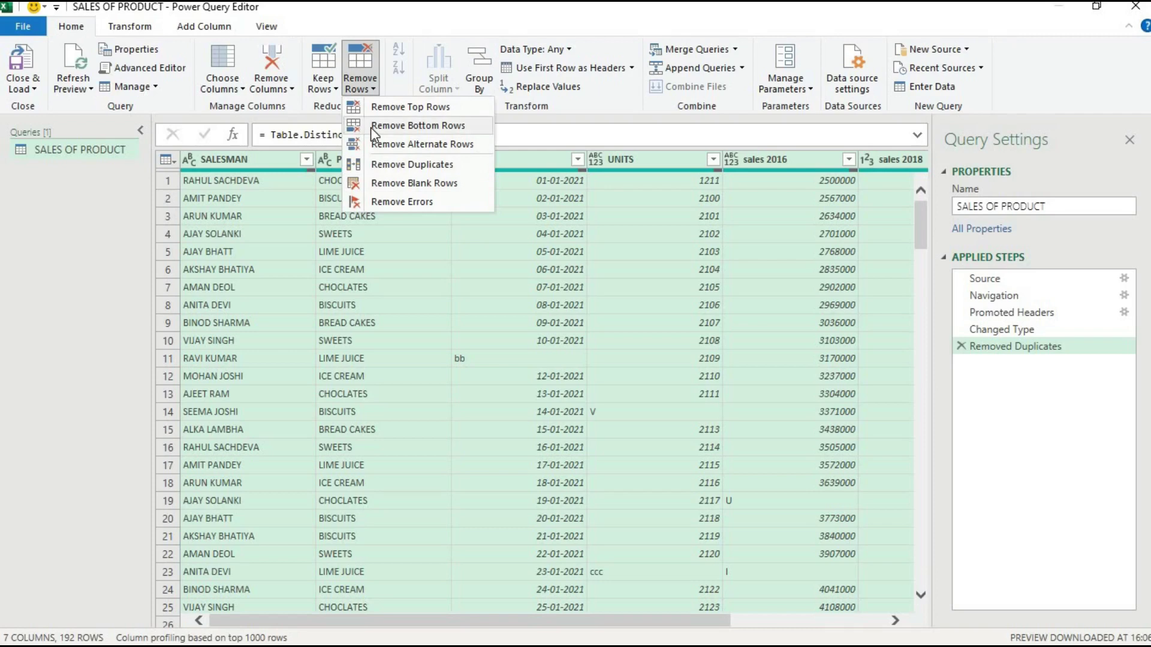
left_click(383, 179)
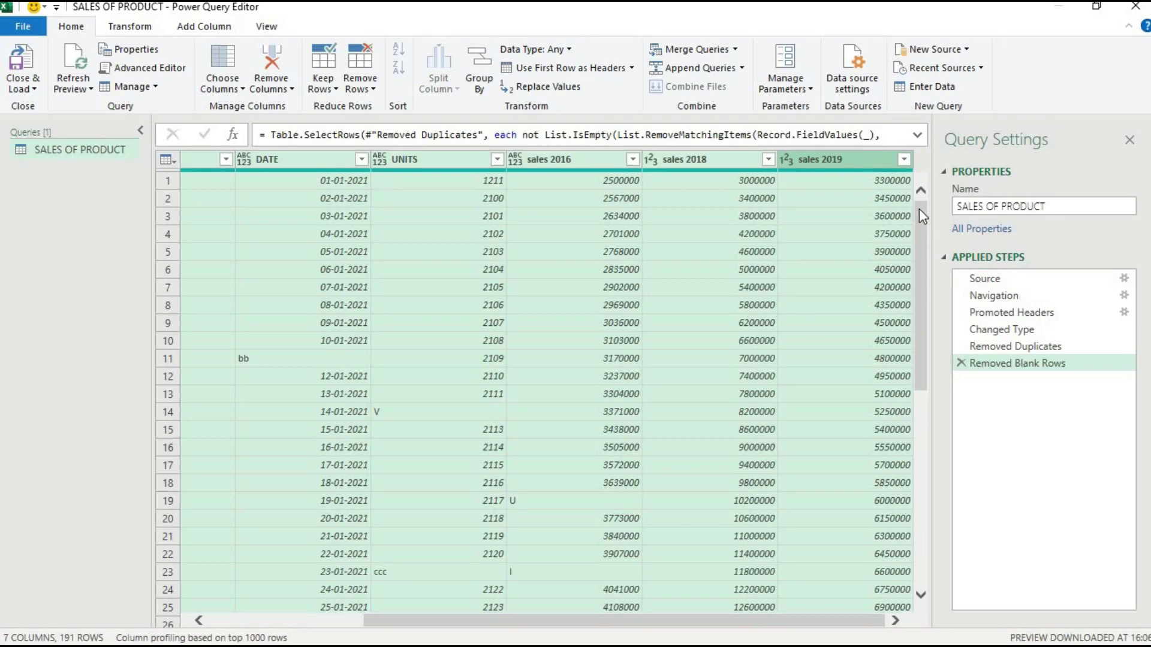
left_click_drag(920, 211, 928, 517)
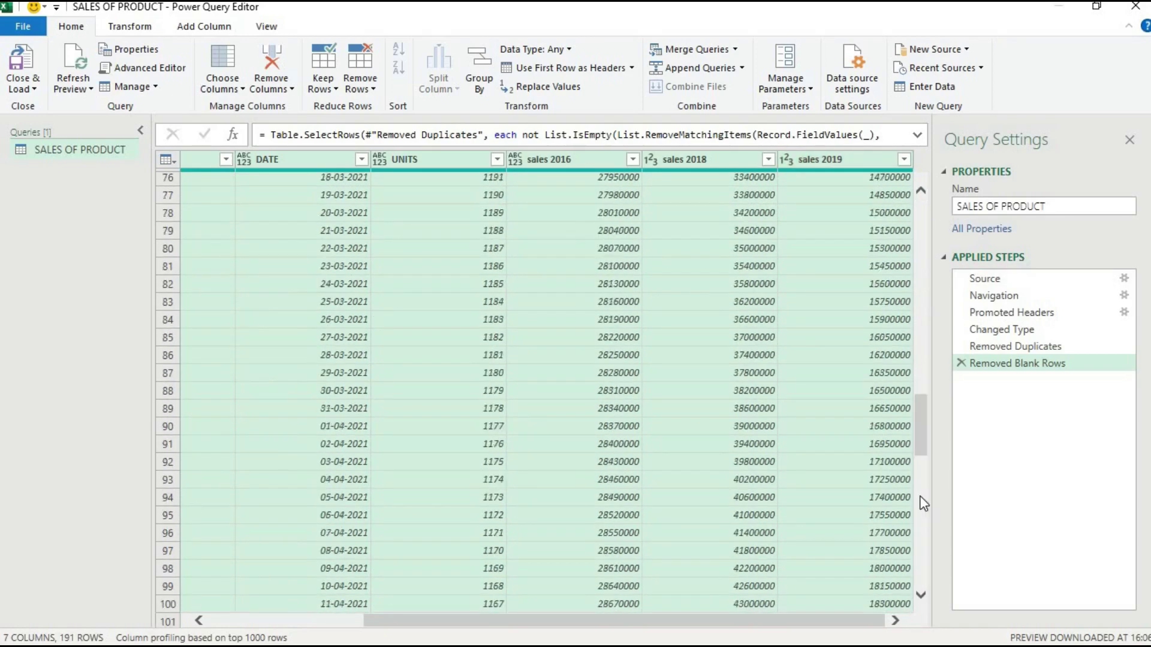
left_click_drag(915, 413, 926, 555)
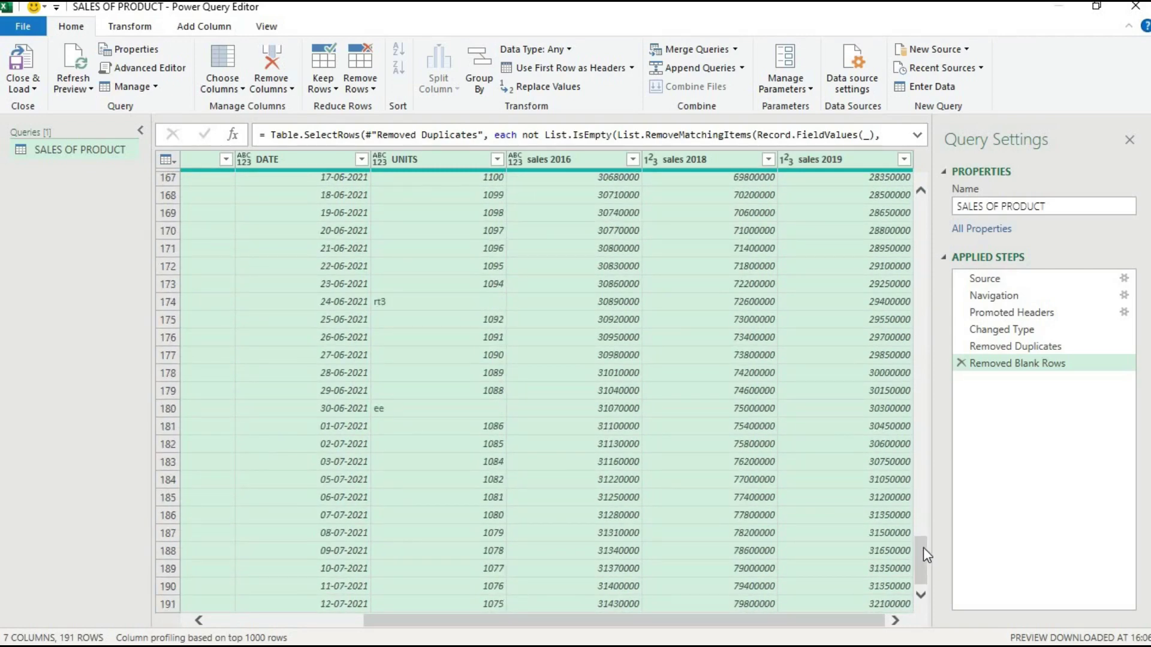
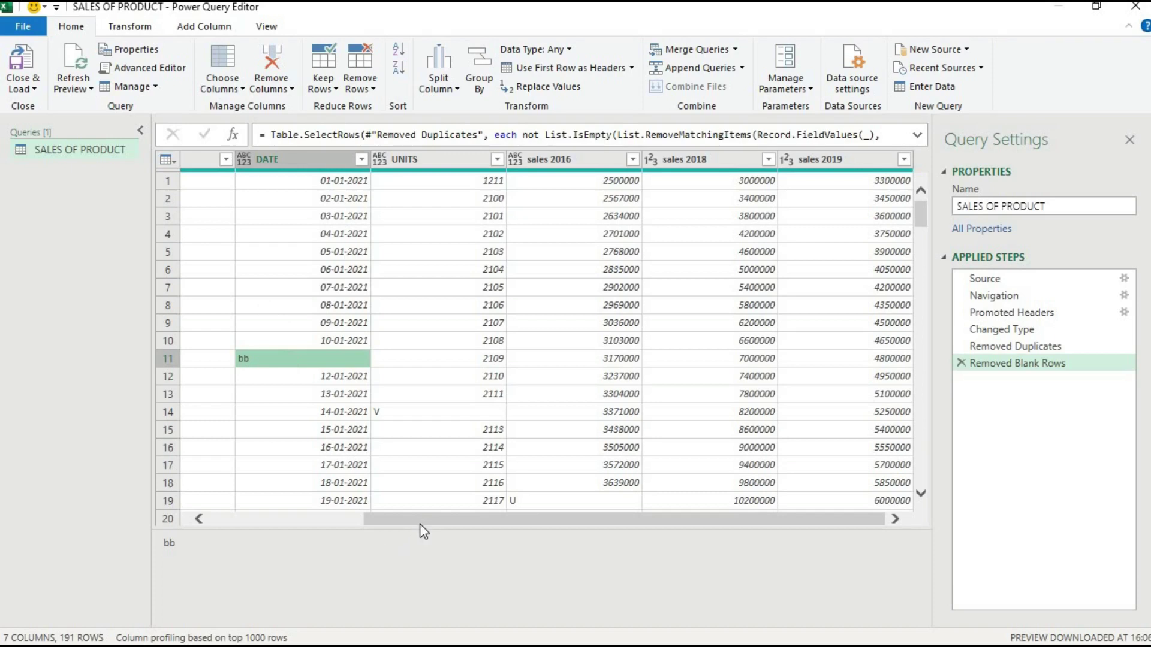
left_click_drag(419, 519, 236, 521)
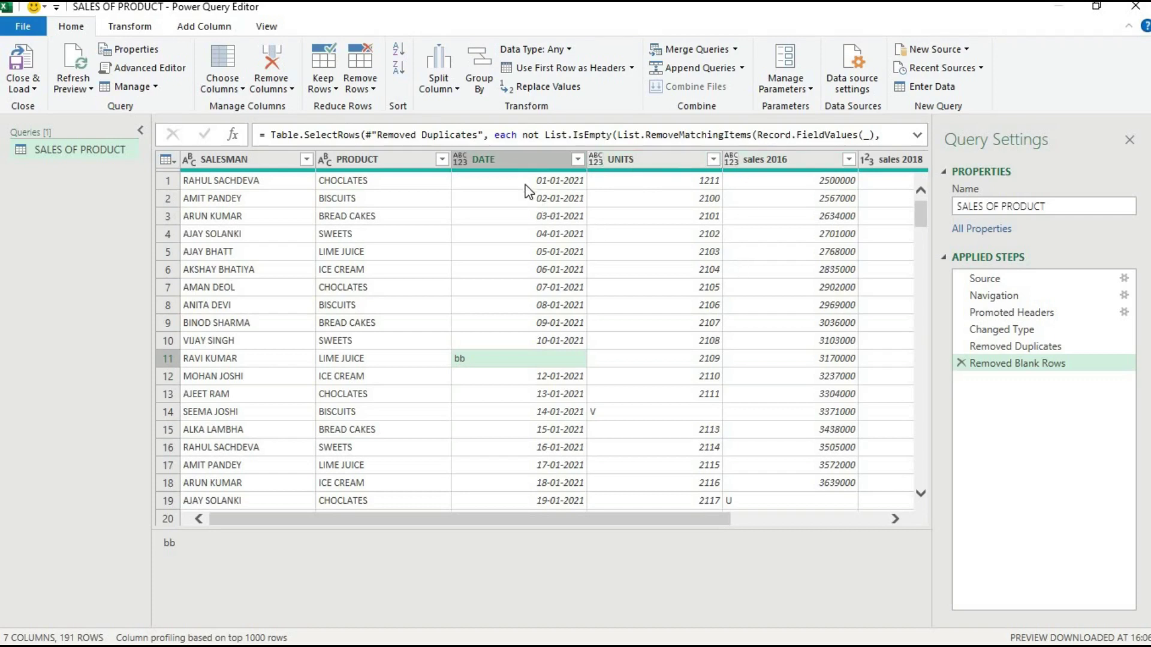
left_click(761, 521)
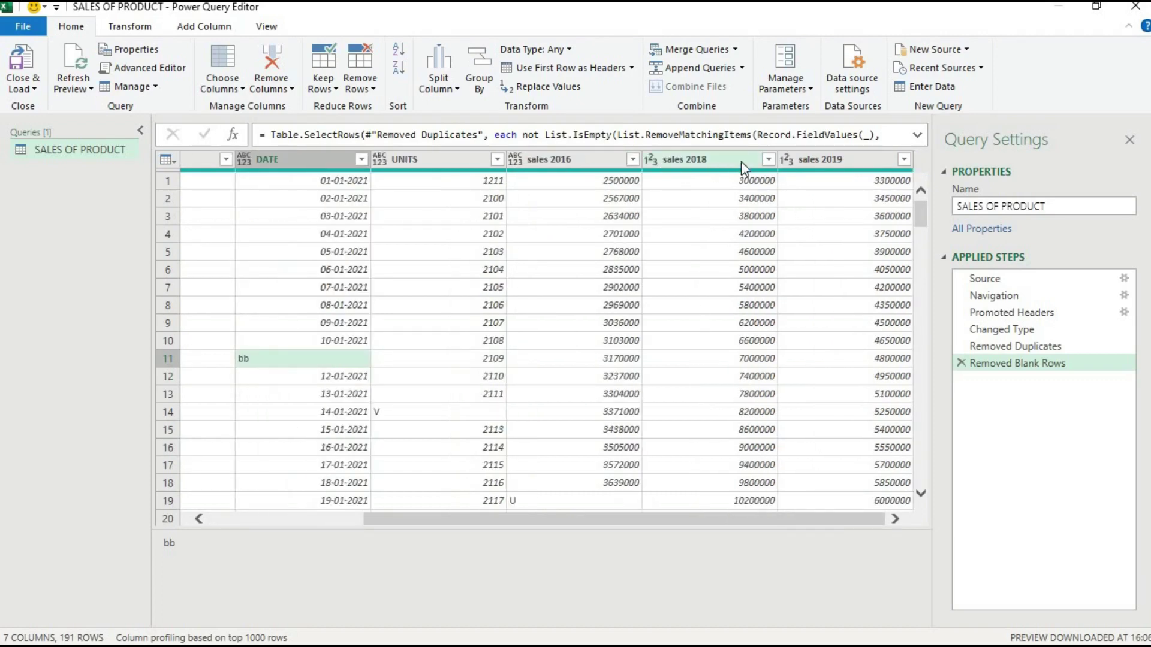
left_click(926, 343)
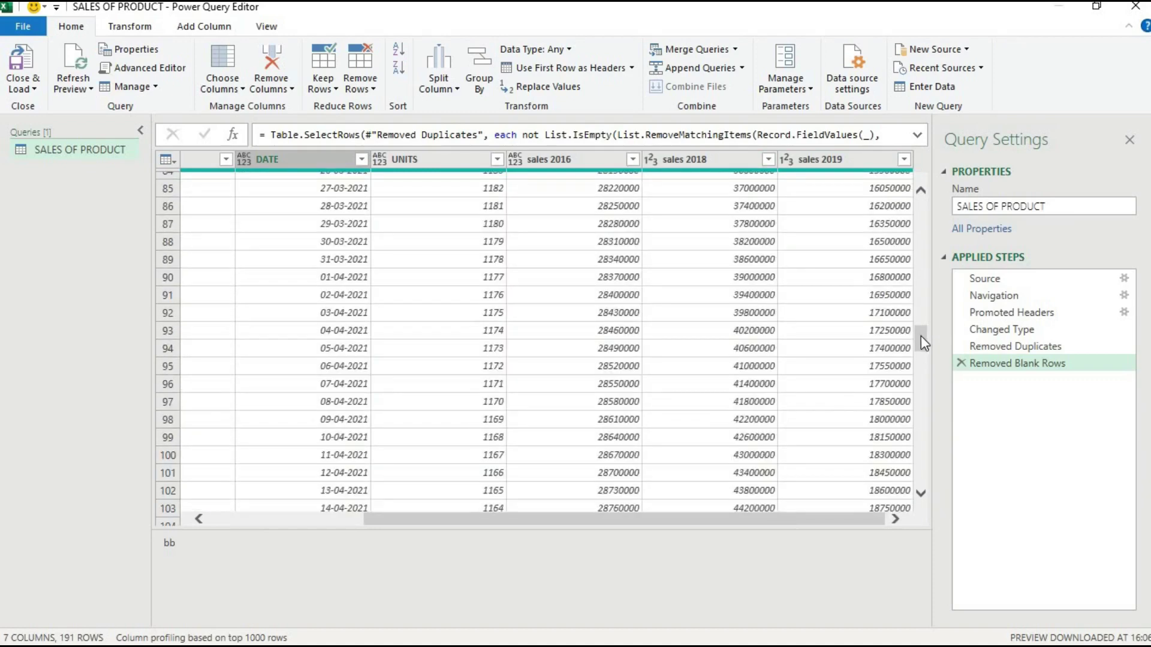
left_click_drag(920, 335, 911, 167)
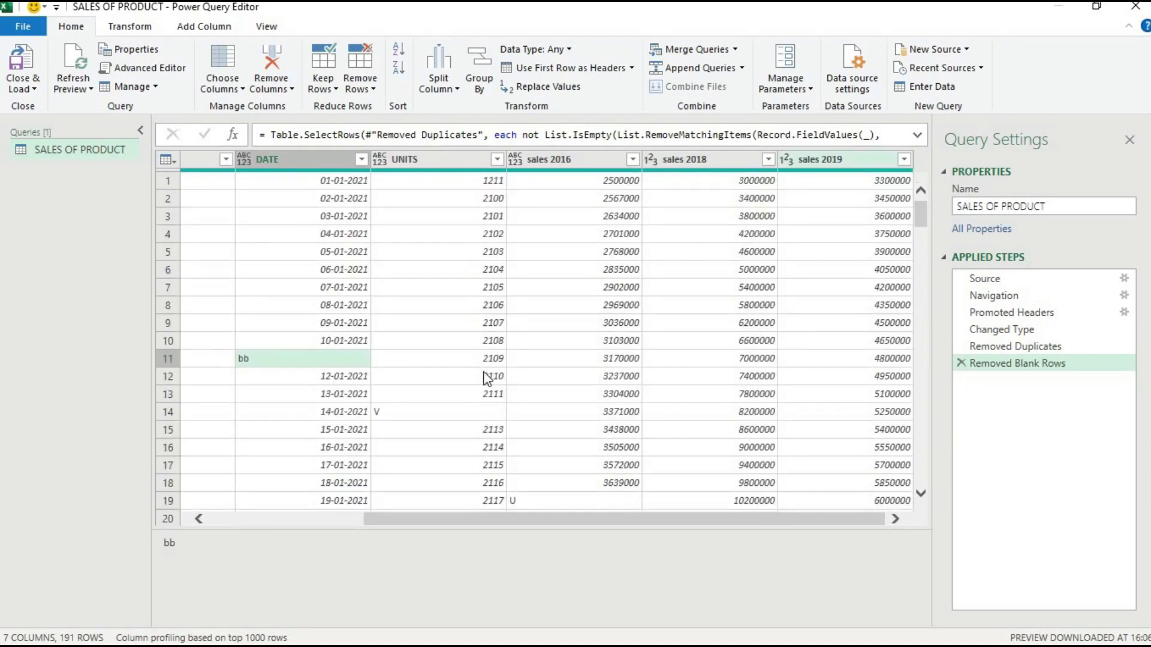
left_click(410, 412)
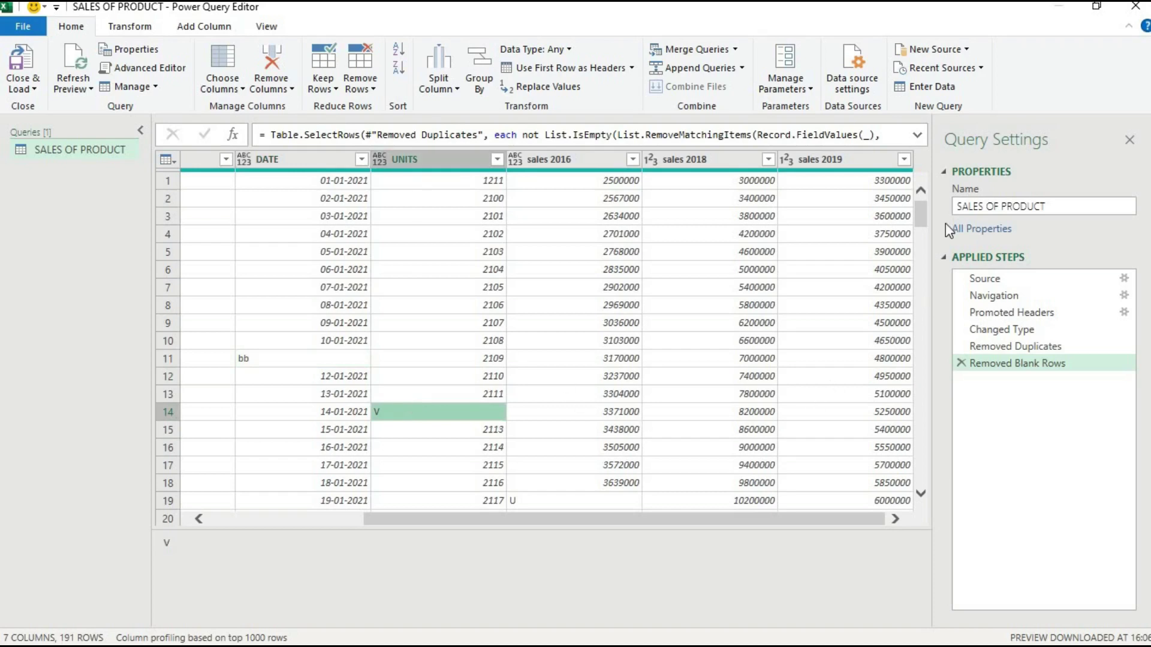
left_click_drag(926, 215, 928, 232)
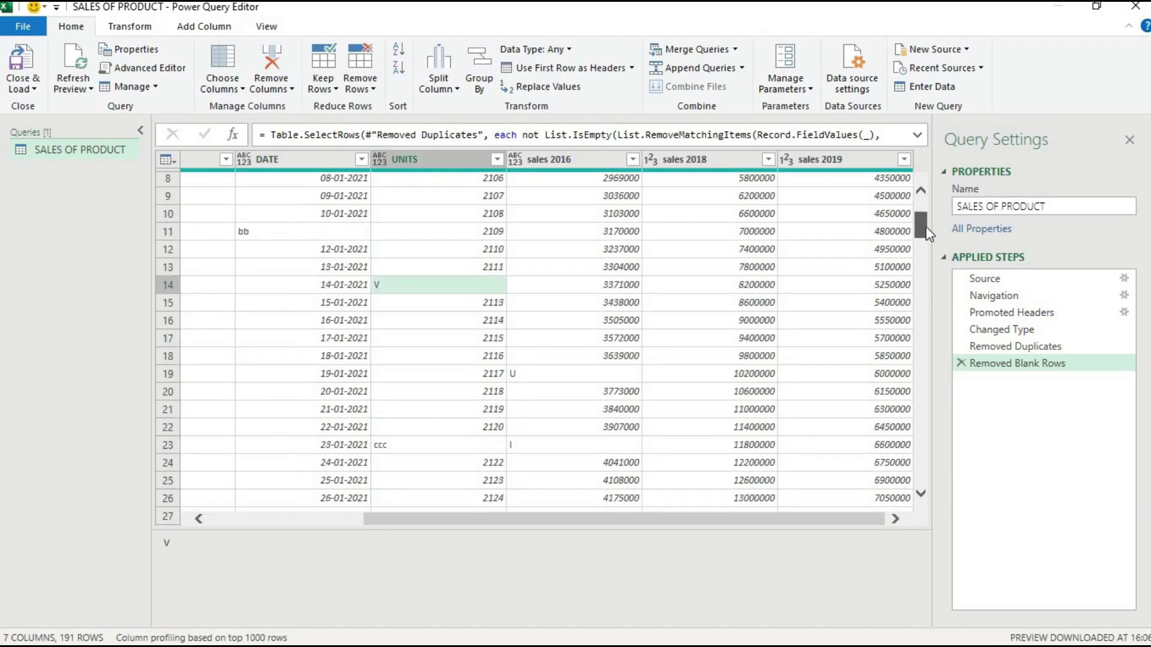
scroll(541, 341, "down", 1)
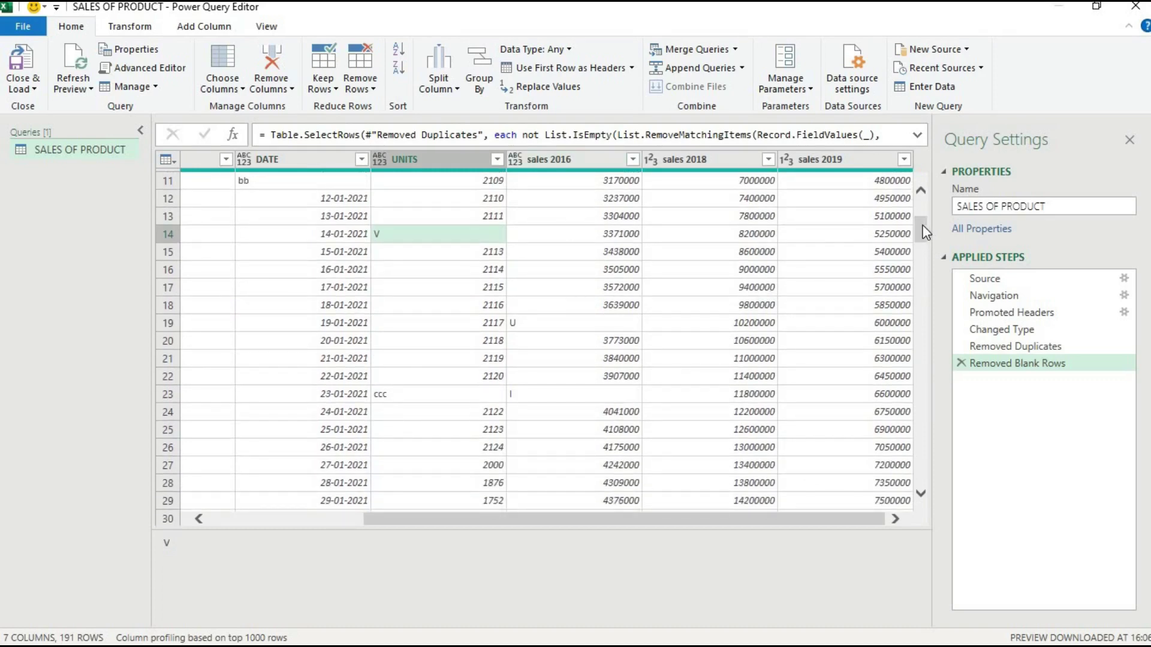
left_click_drag(922, 226, 923, 204)
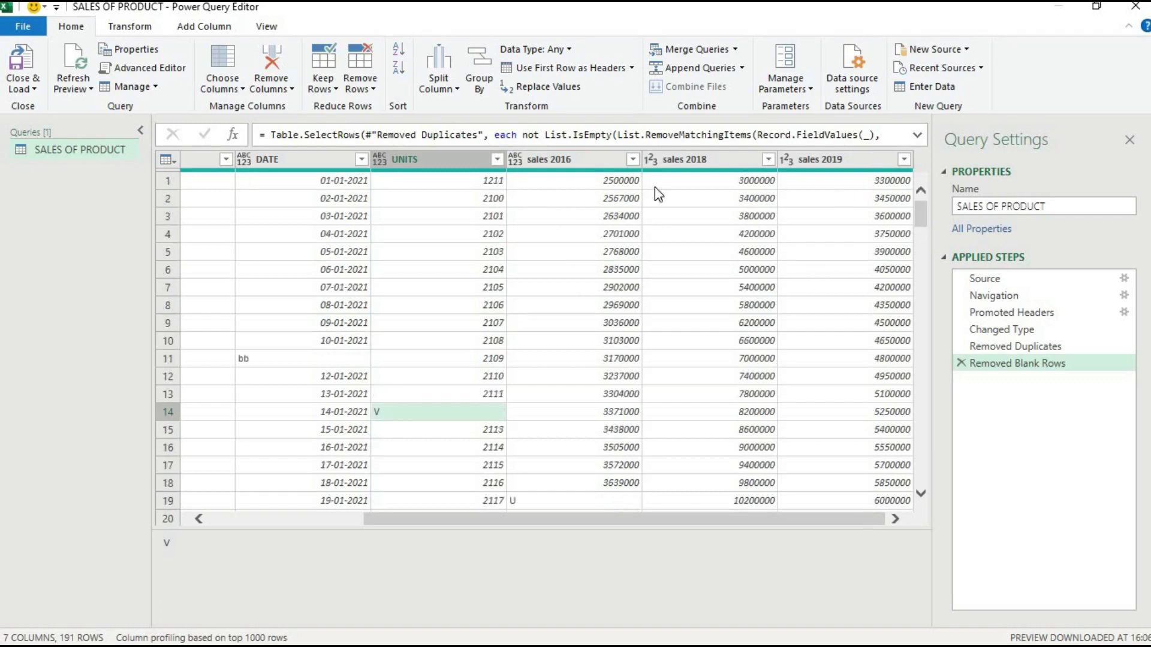
left_click(397, 159)
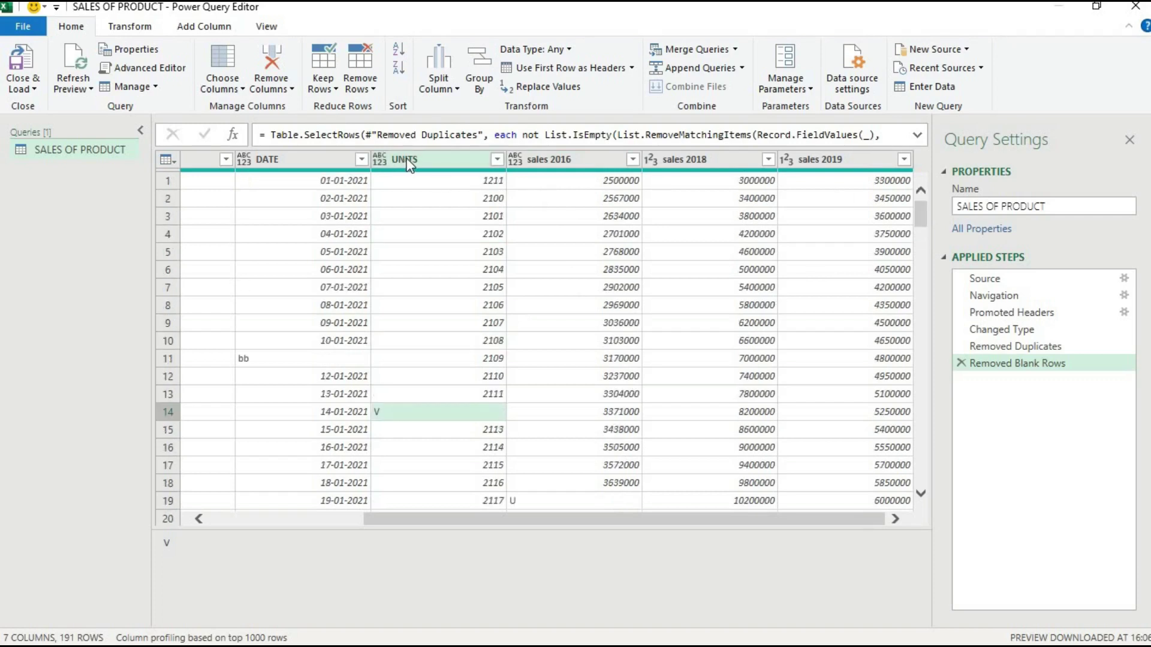
left_click(316, 161)
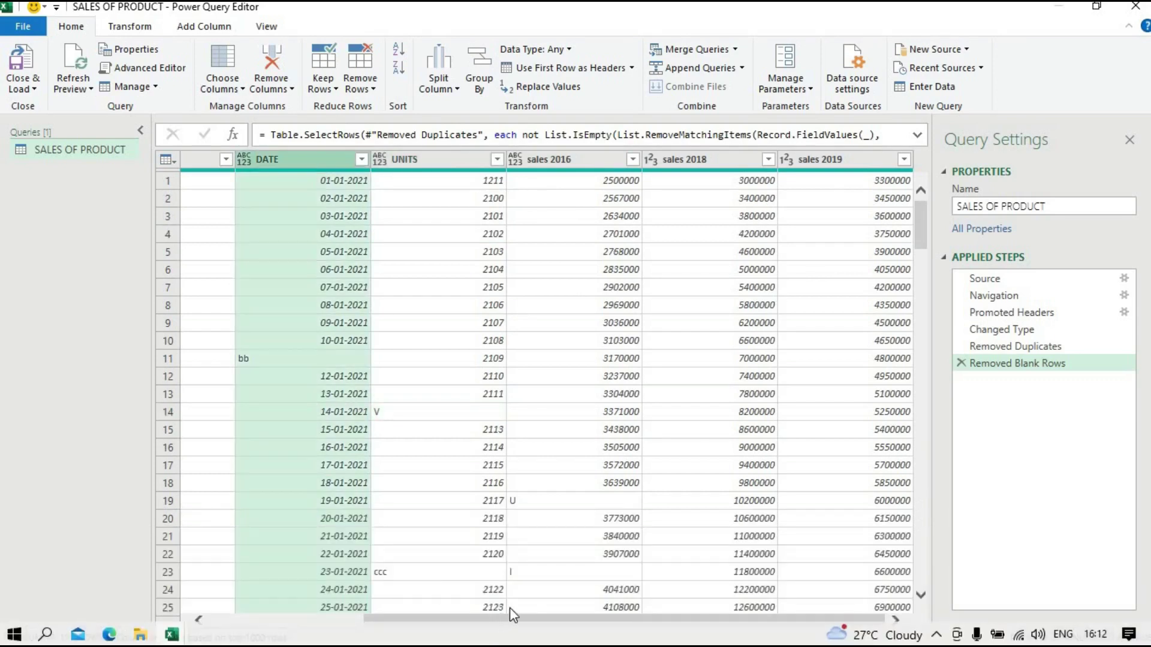
Step: Change the DATE column to the Date type, then inspect the resulting 'bb' Error in row 11
left_click_drag(503, 624, 375, 626)
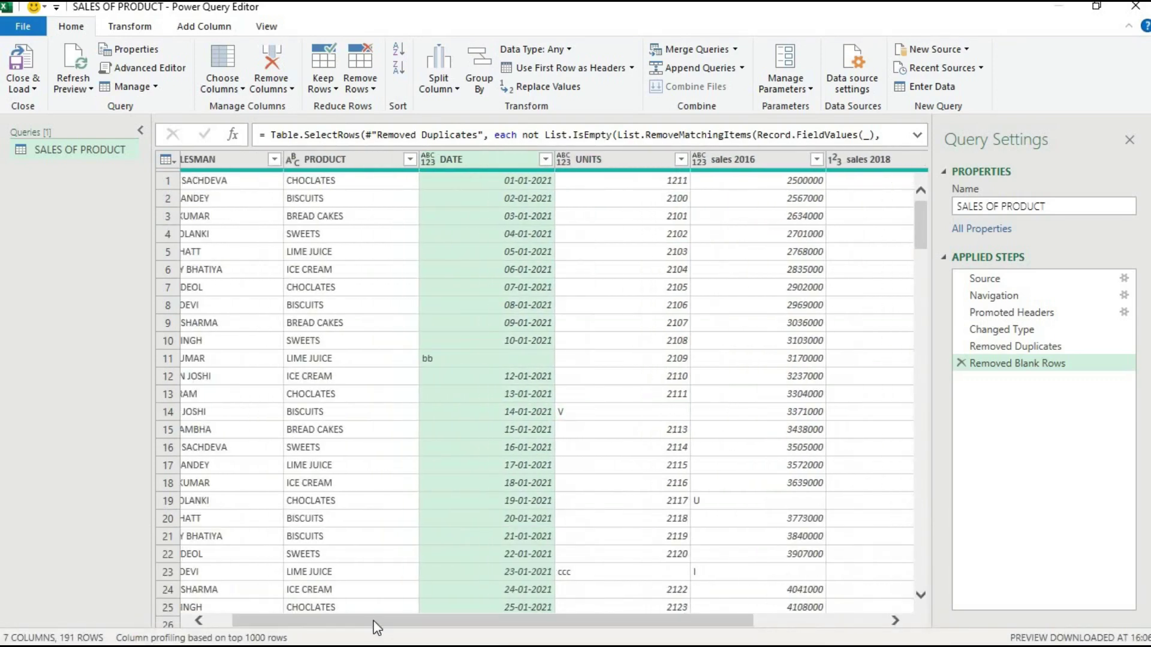
right_click(455, 159)
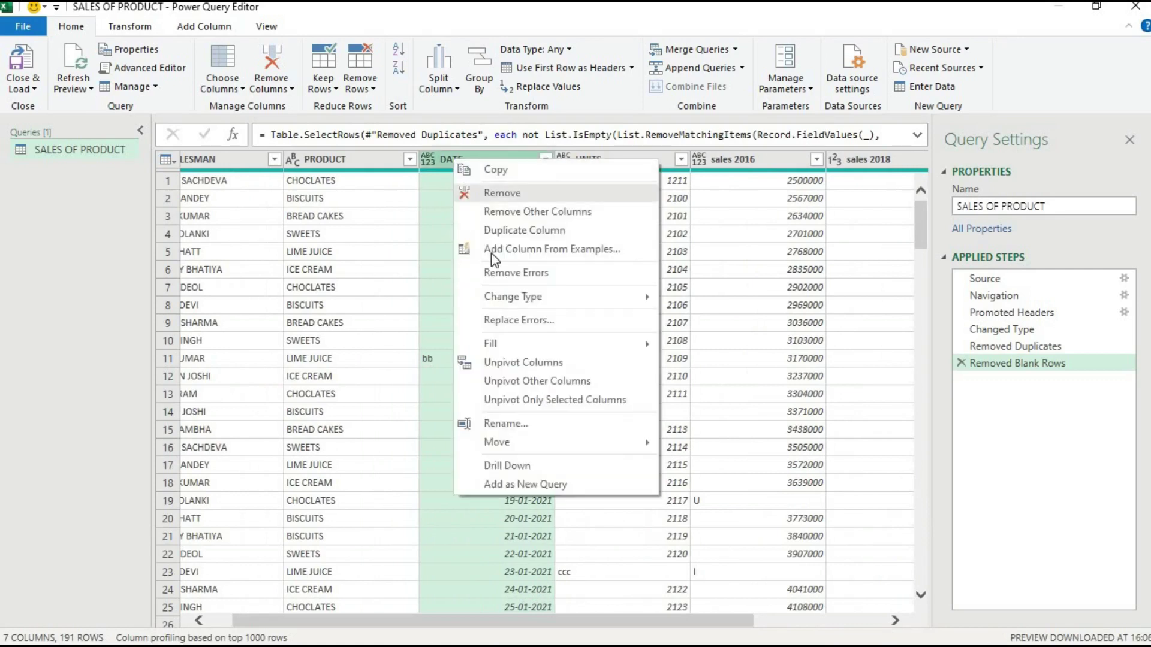
mouse_move(503, 300)
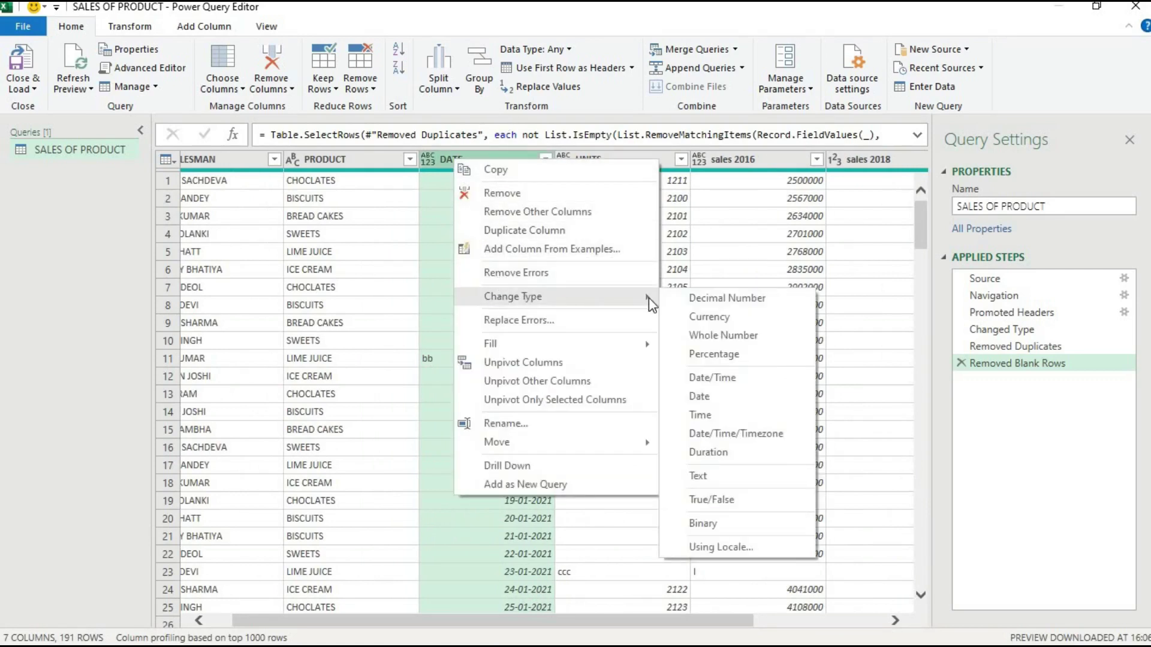
left_click(708, 398)
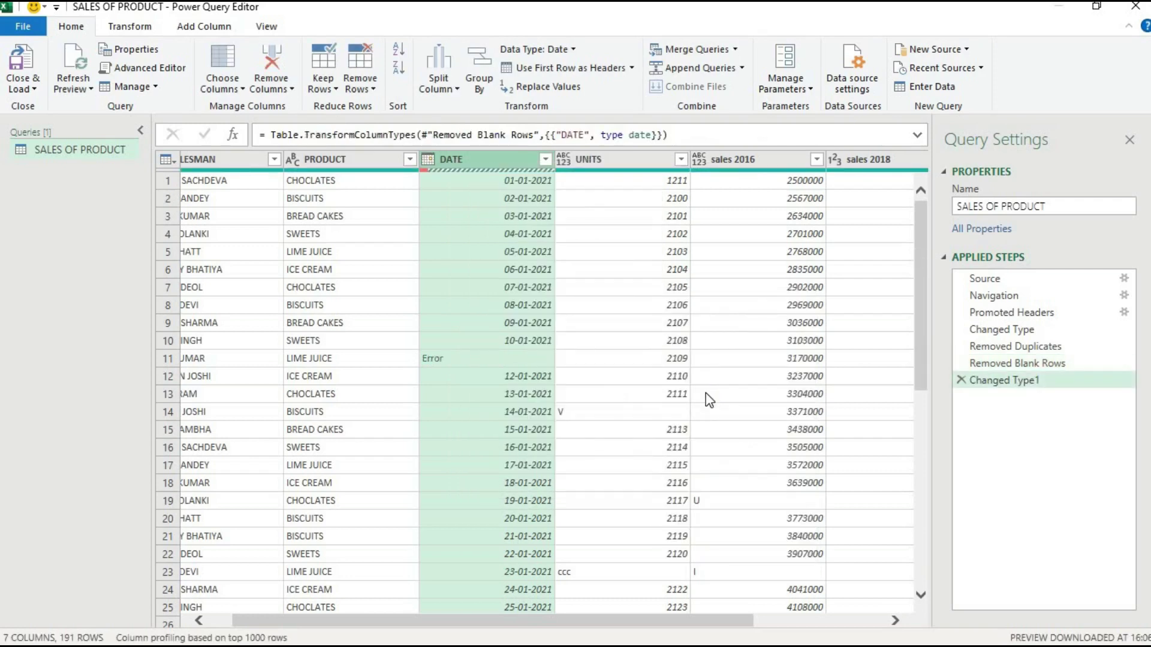
left_click(534, 363)
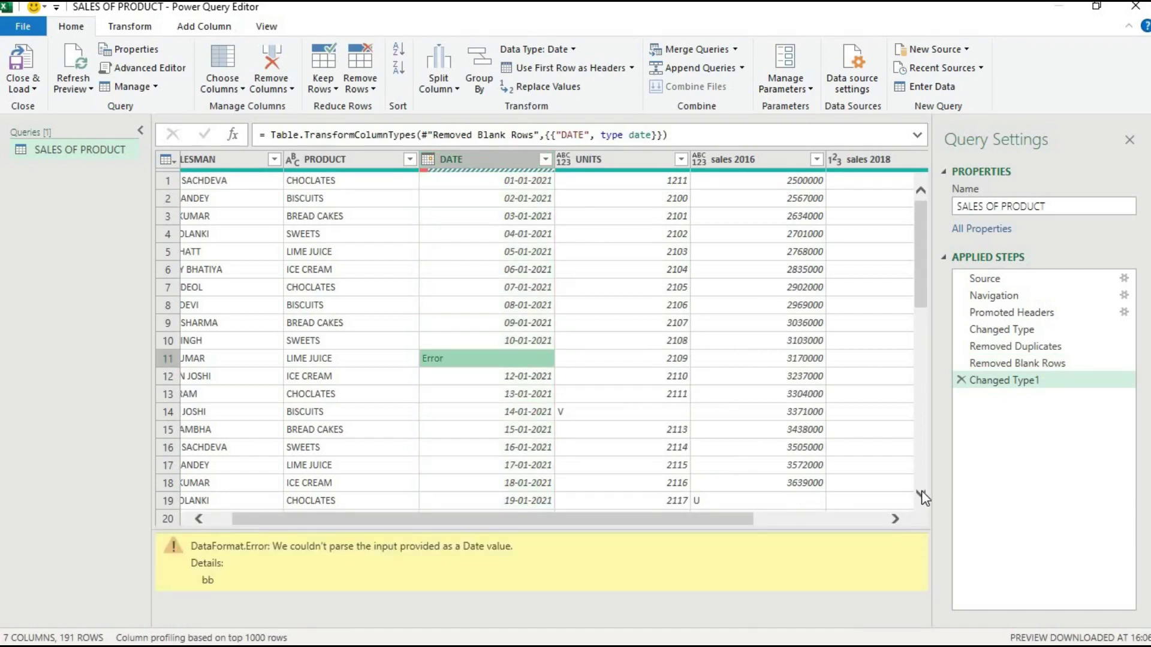
left_click(478, 328)
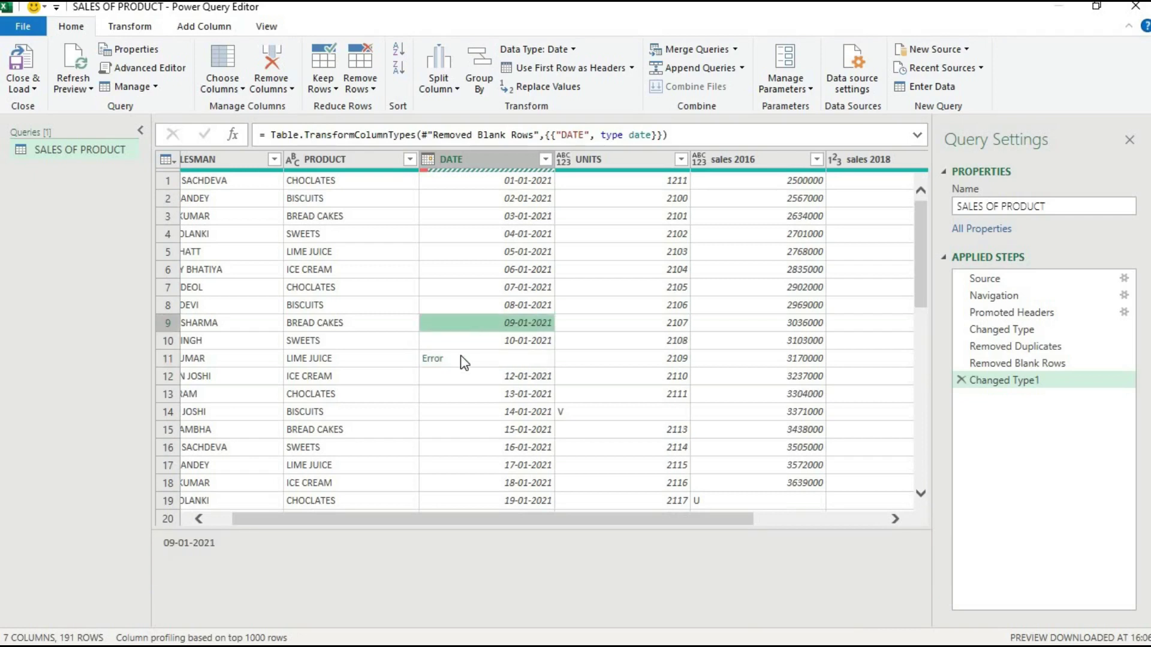
left_click(470, 161)
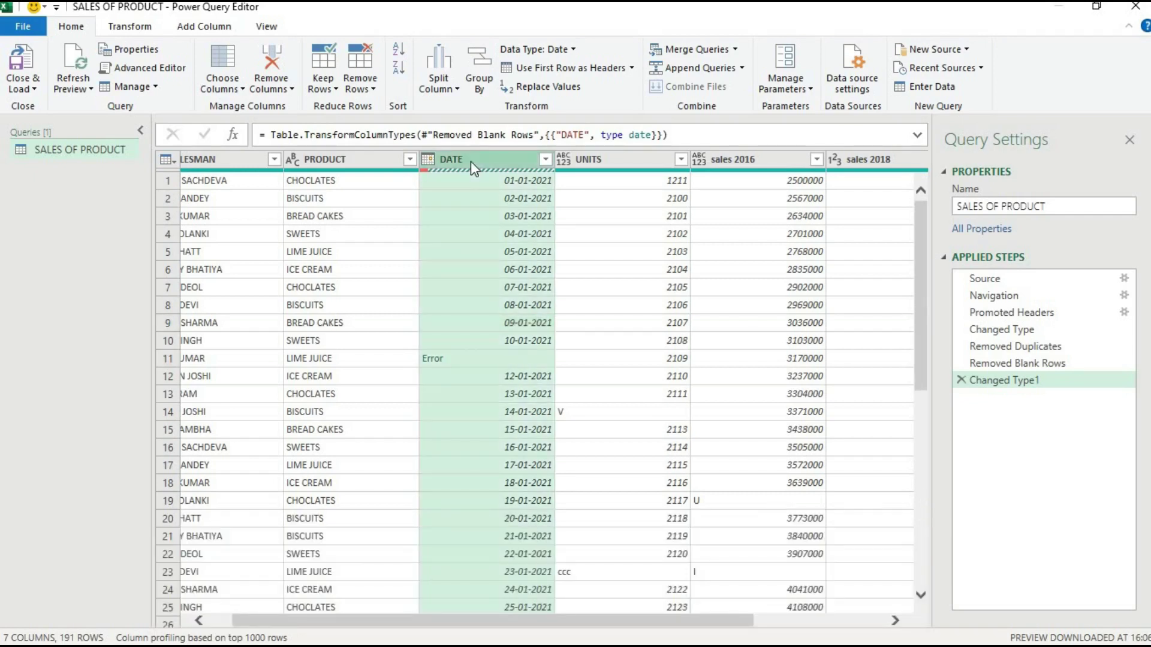
left_click(130, 26)
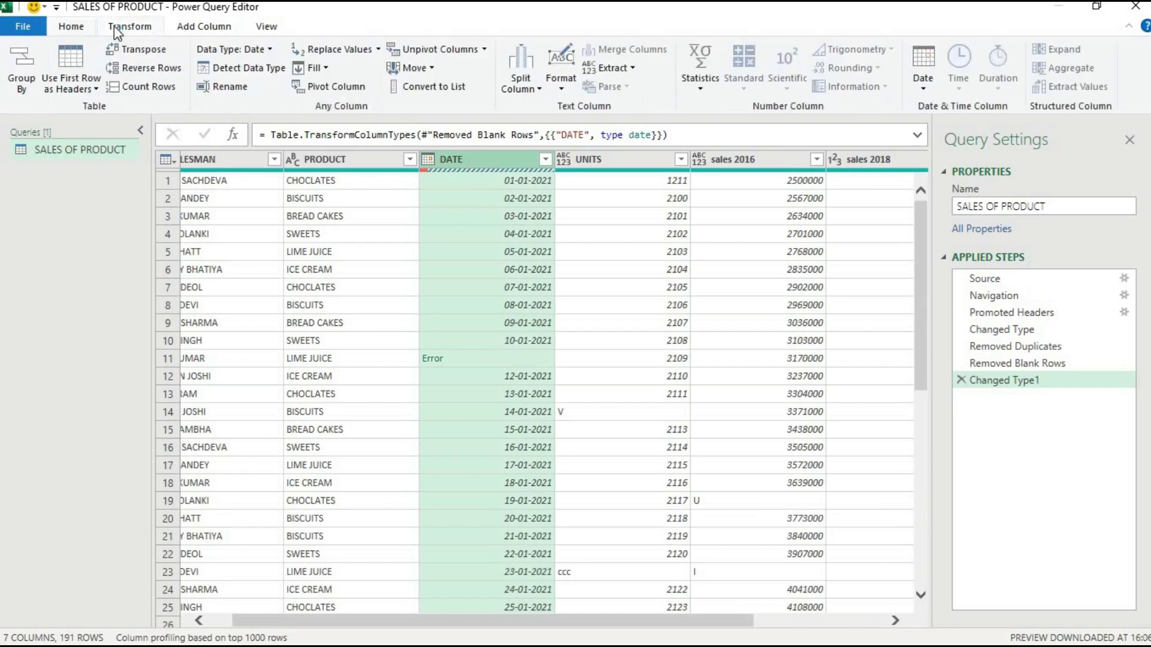
left_click(267, 49)
left_click(268, 48)
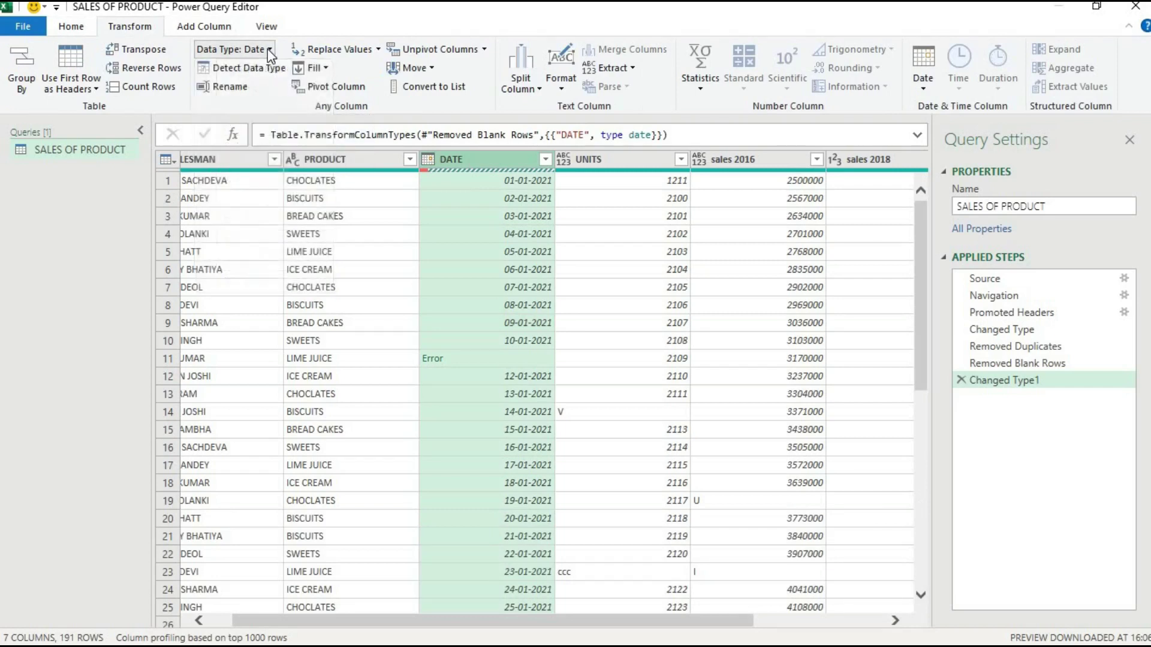
left_click(378, 49)
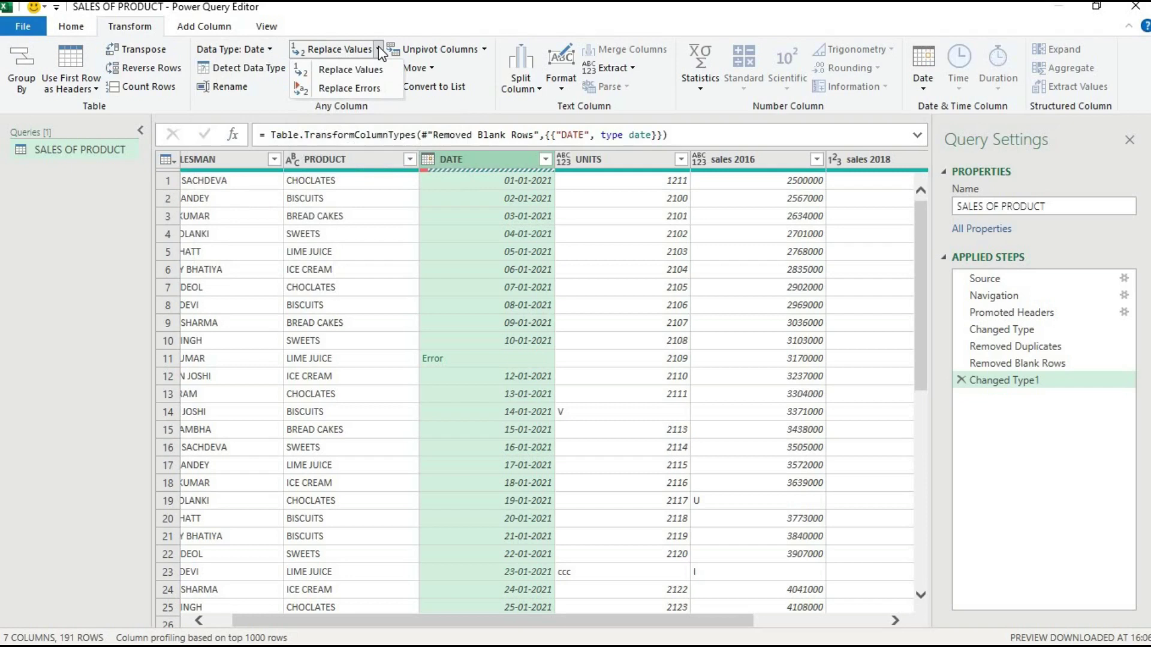
left_click(71, 26)
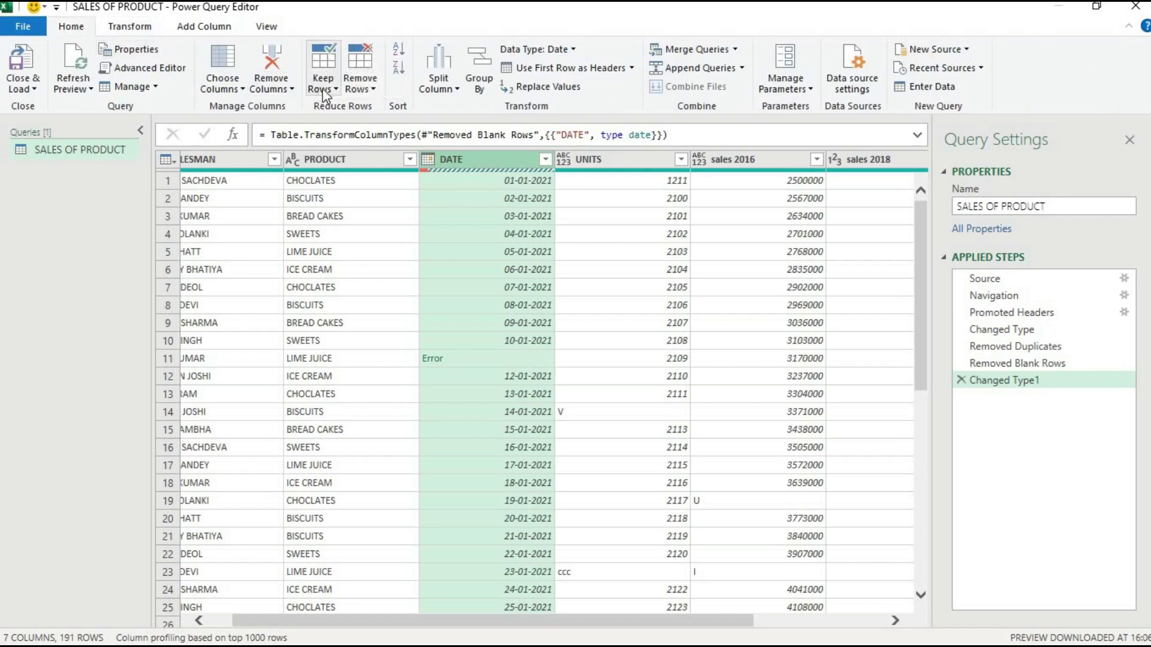
left_click(354, 89)
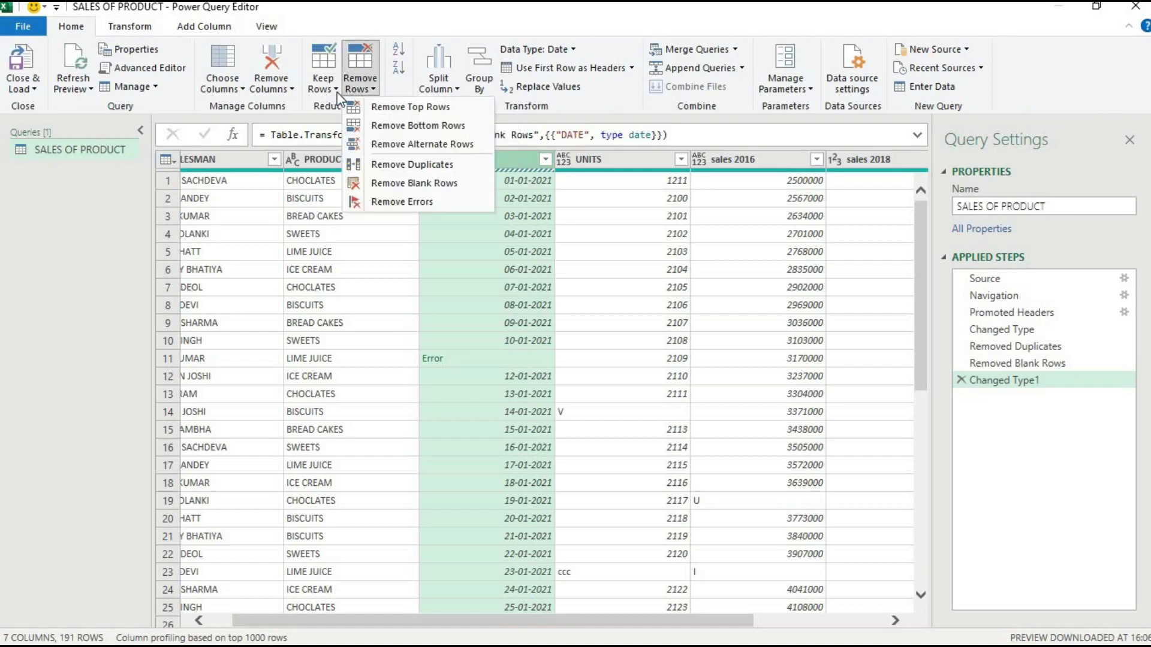
left_click(375, 203)
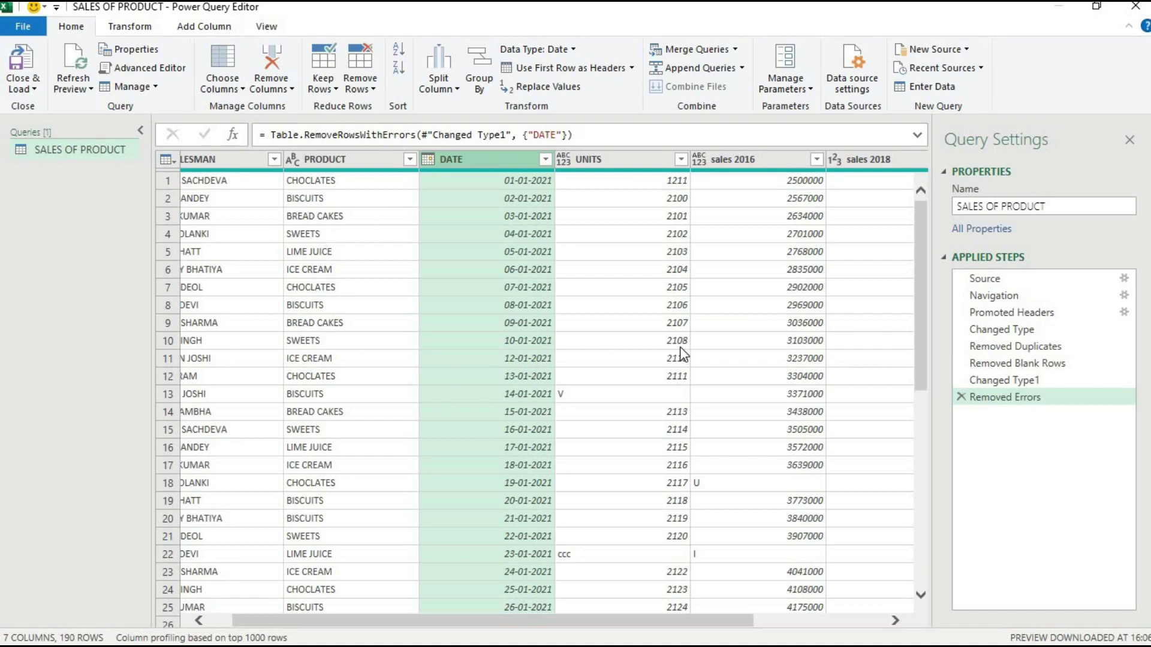
left_click(960, 398)
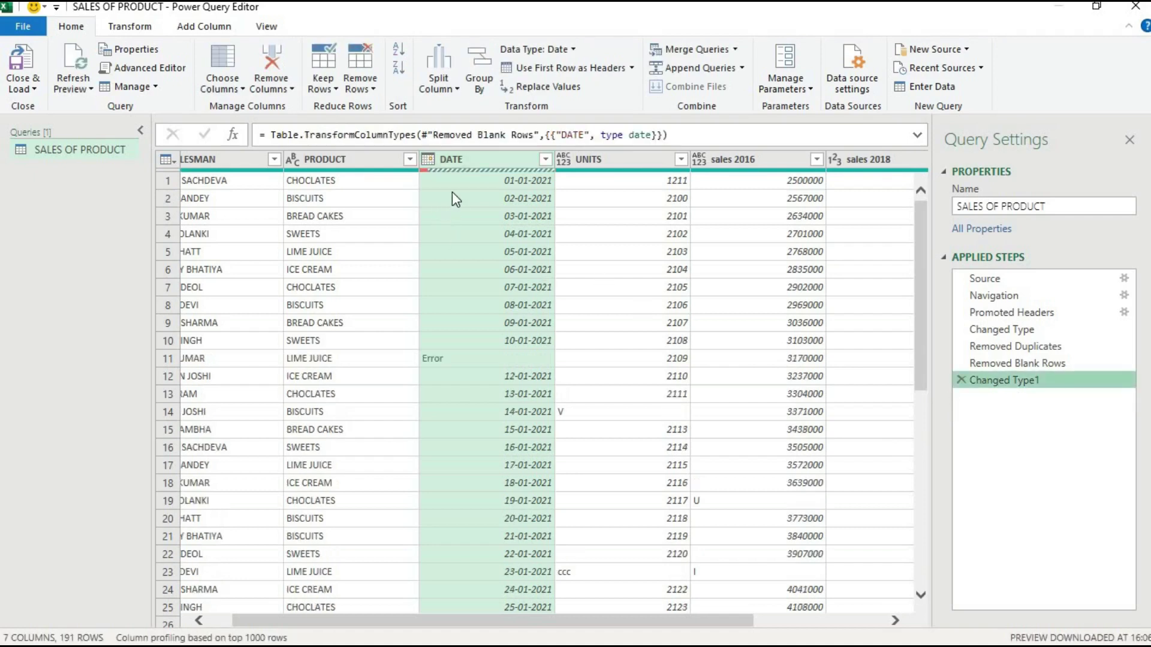
Step: Use Replace Errors to turn the DATE column's Error into 1/1/2021
left_click(147, 28)
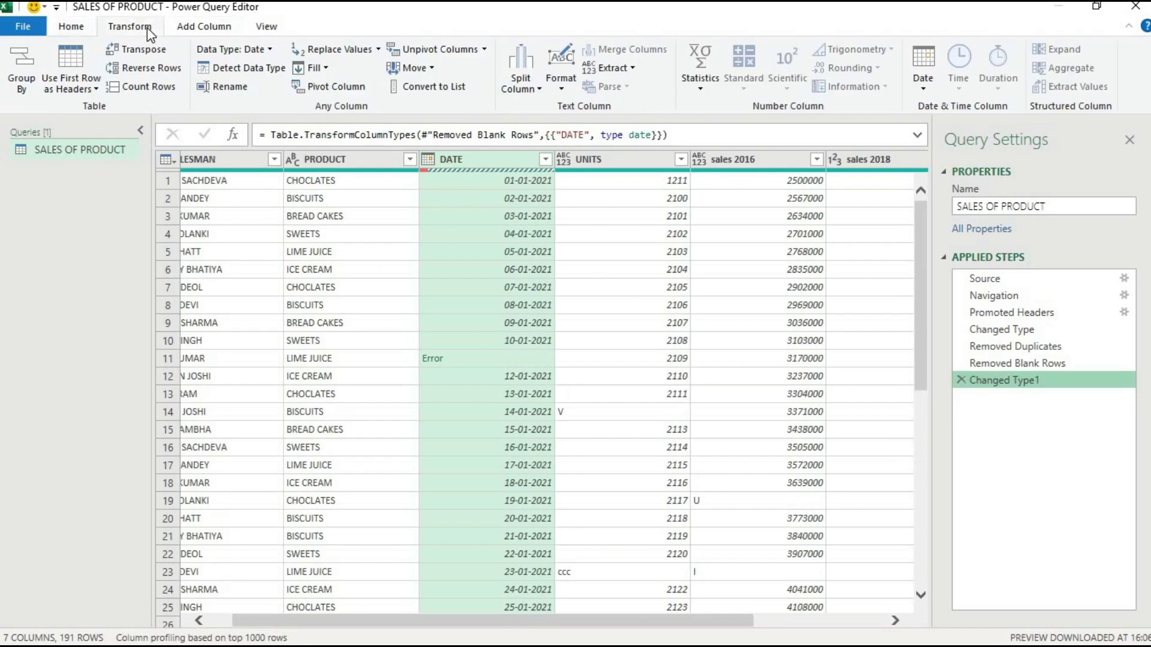
left_click(378, 51)
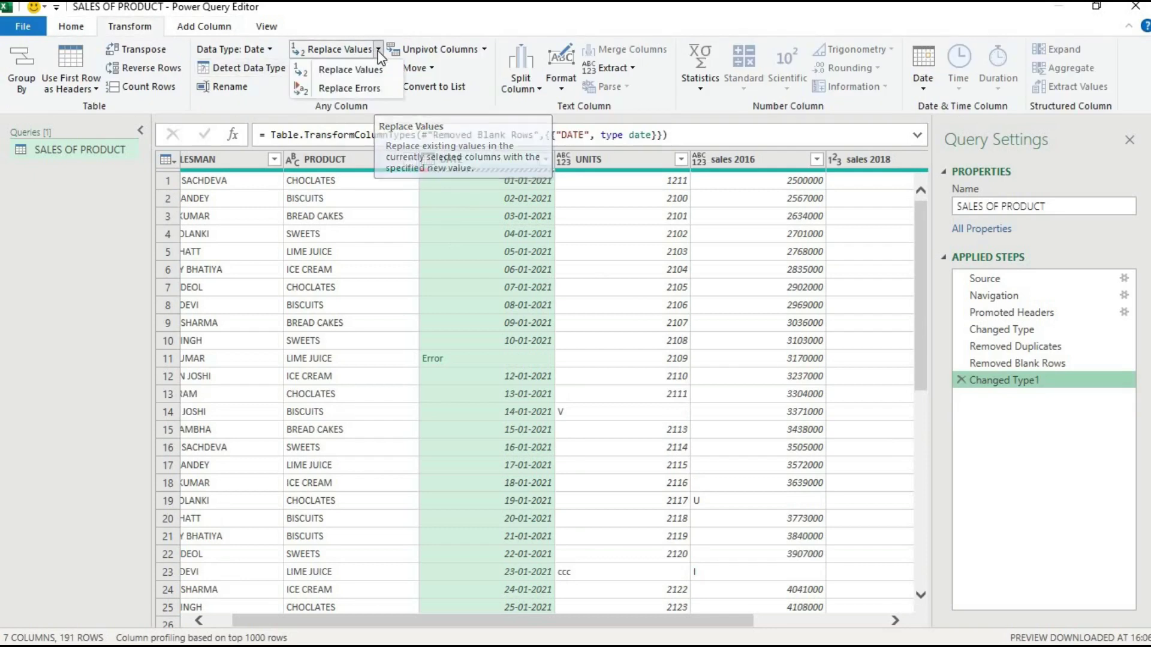
left_click(365, 88)
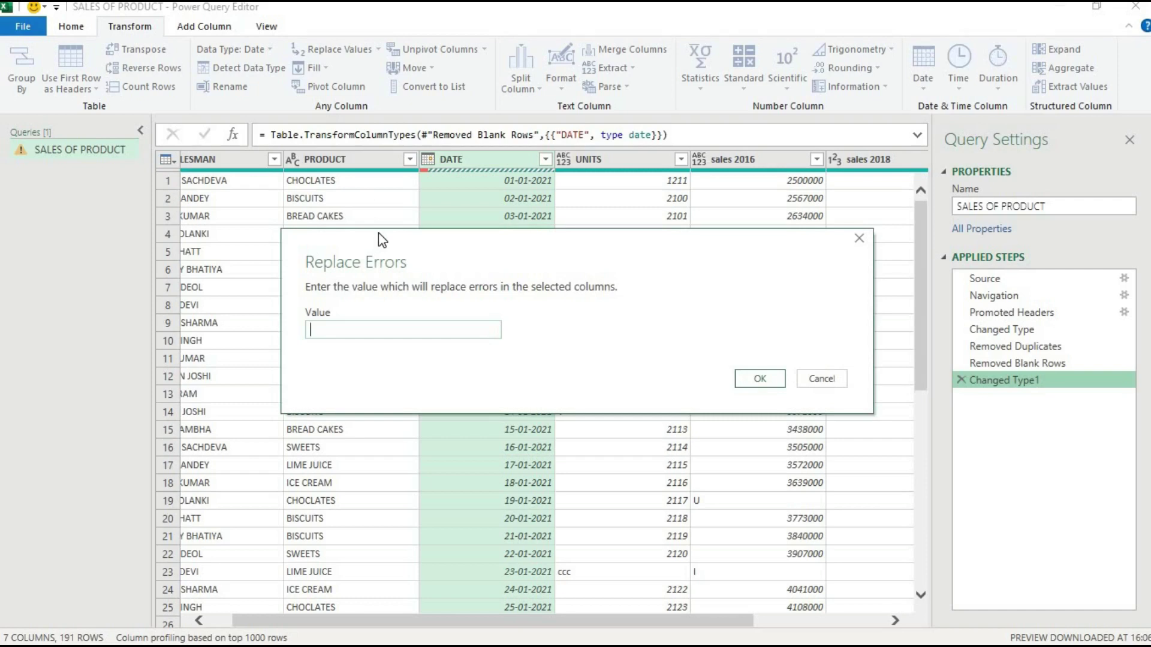
type("1/1/2021")
left_click(747, 378)
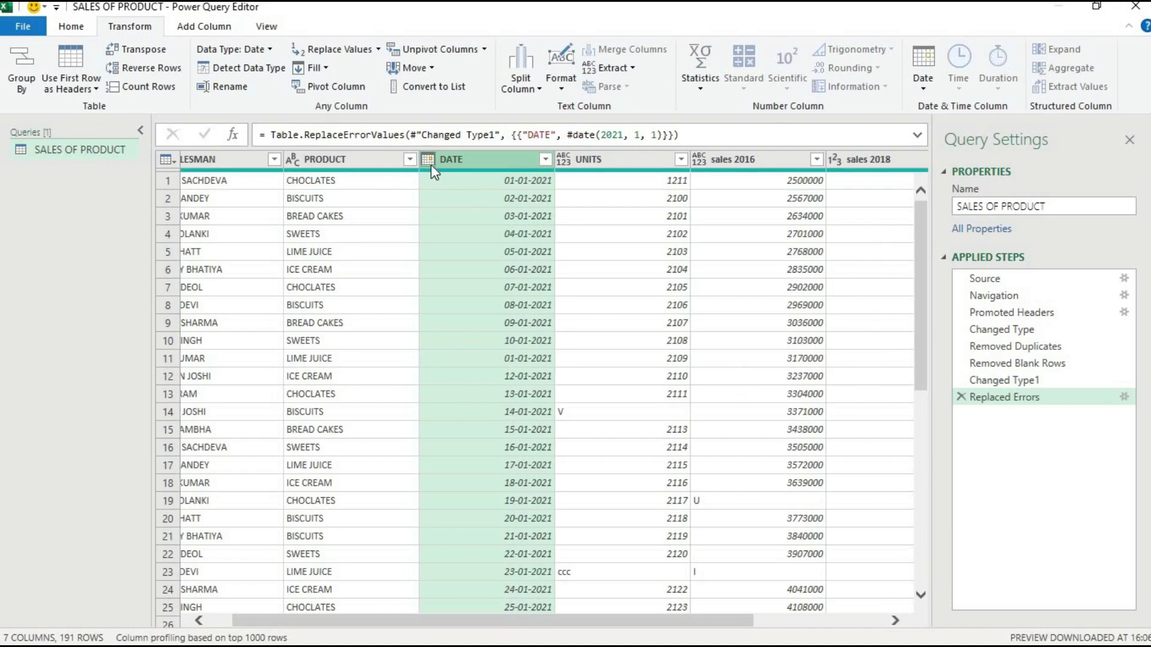
left_click(594, 160)
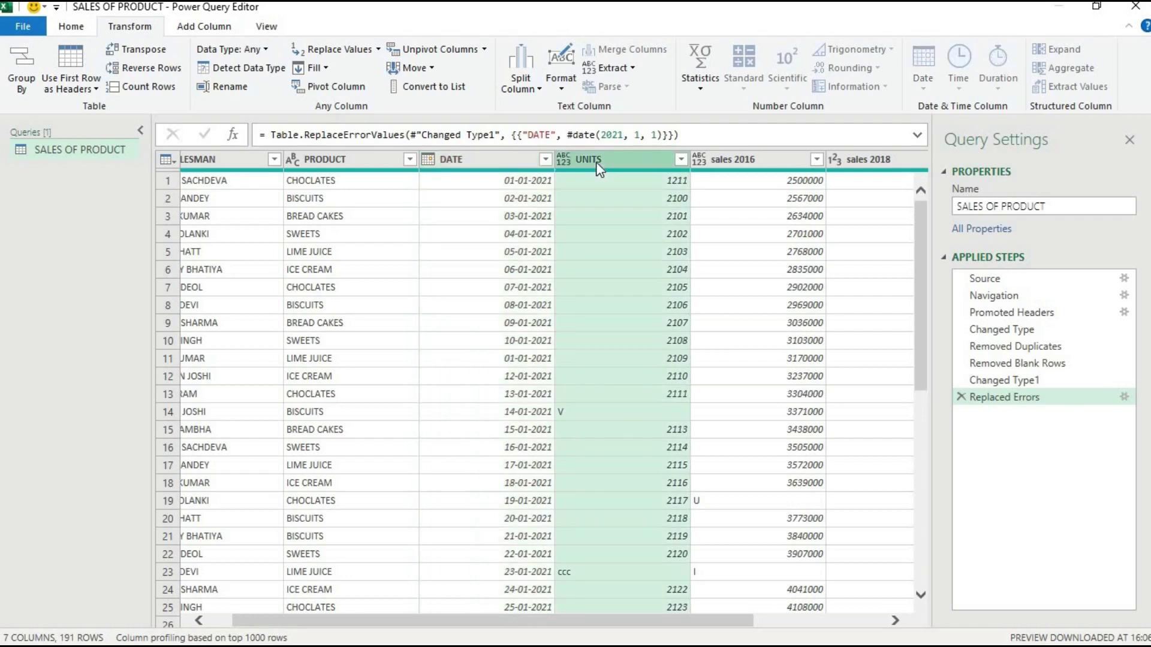
Step: Set UNITS to Whole Number, replacing the mistaken date/time conversion
right_click(596, 162)
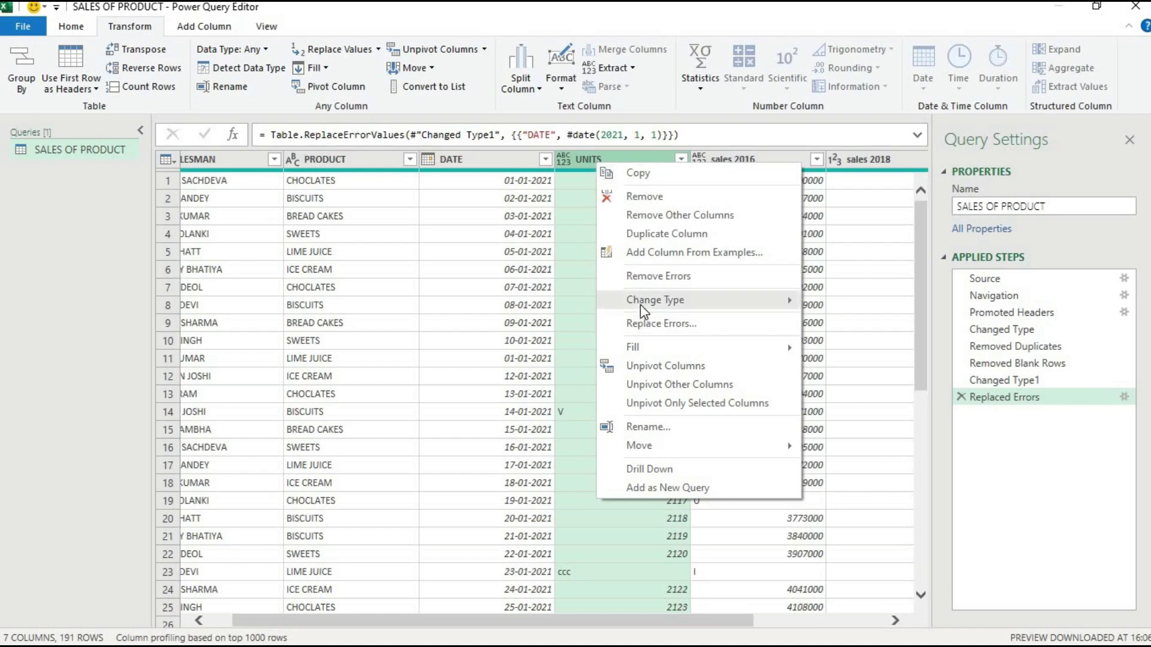
mouse_move(641, 305)
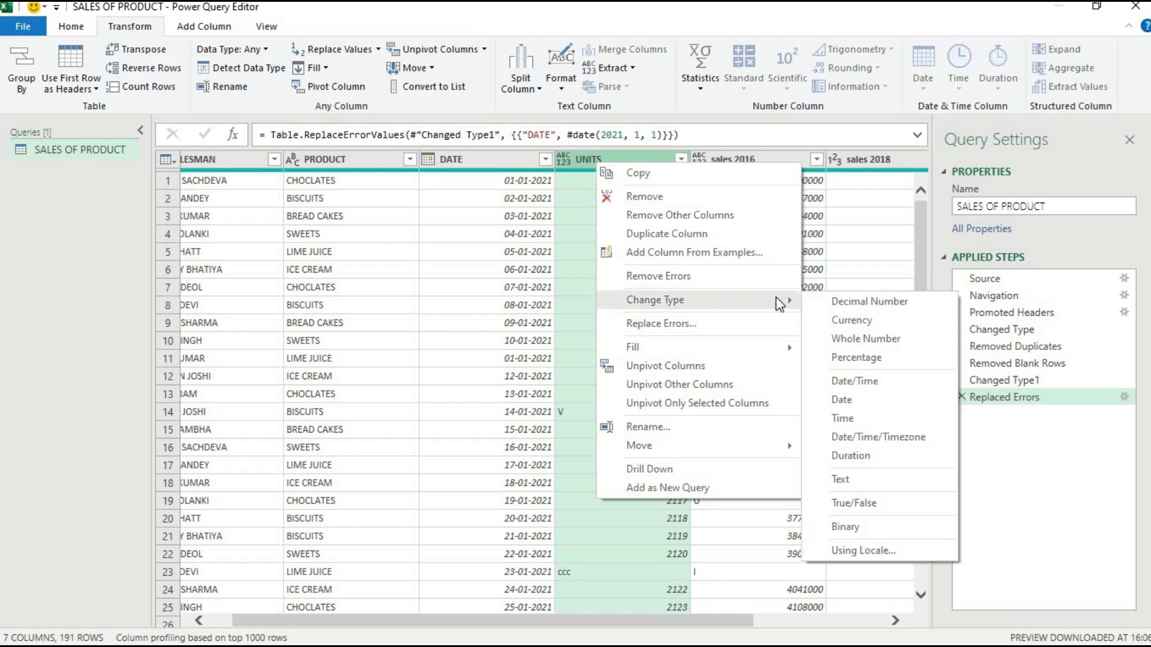
left_click(844, 384)
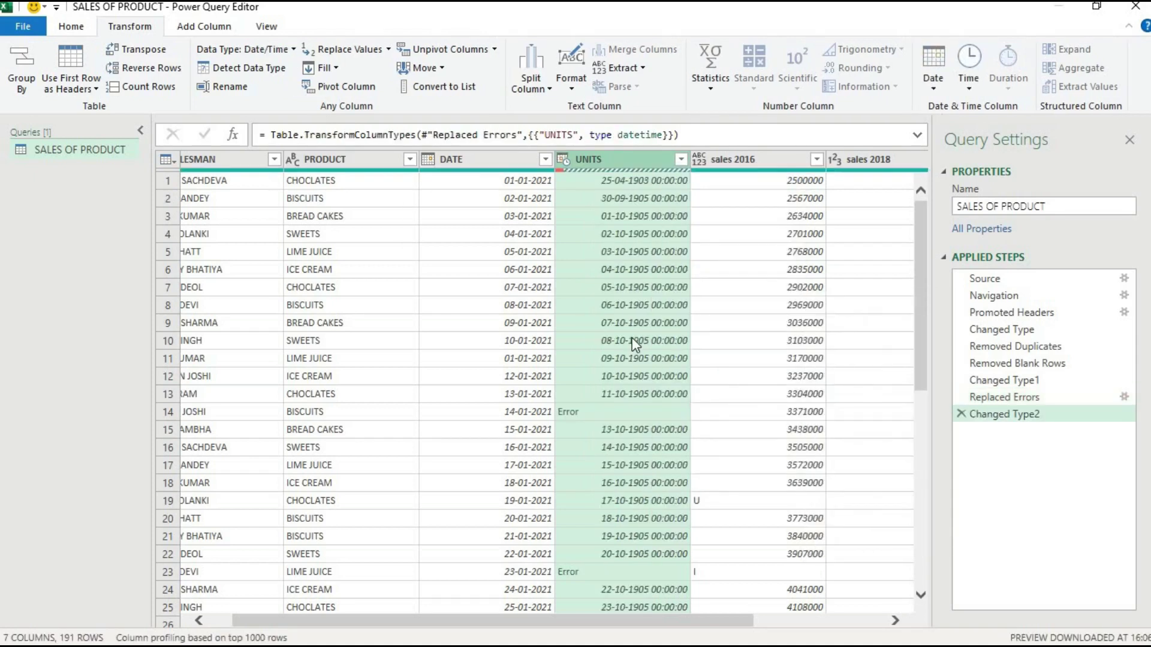
right_click(583, 157)
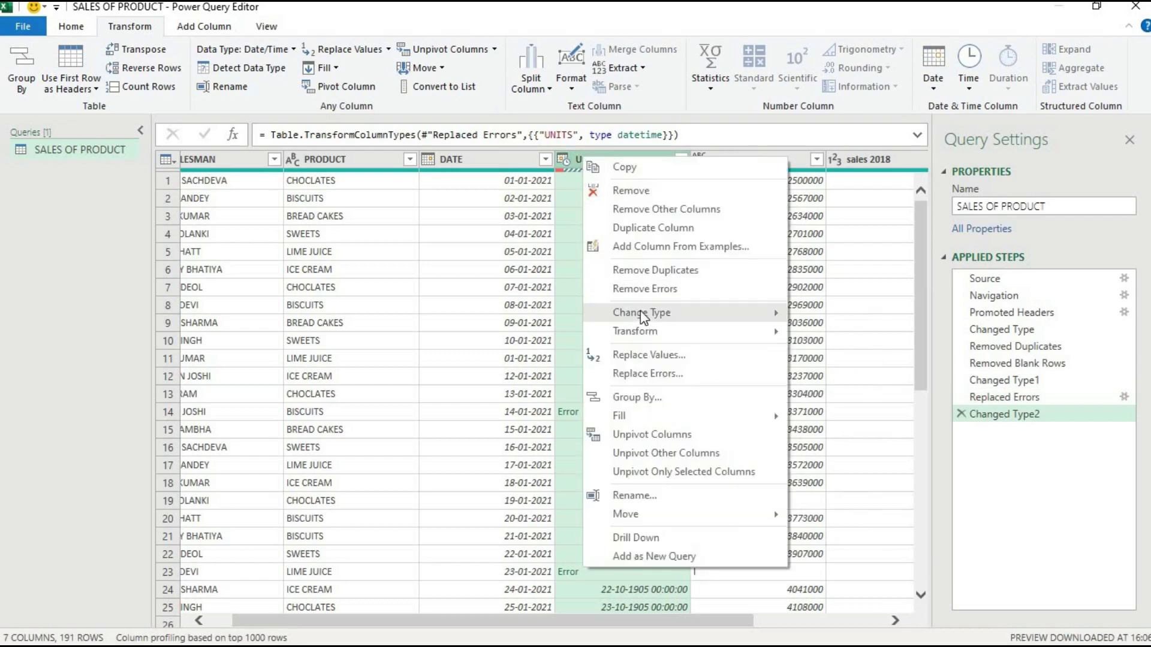
mouse_move(642, 315)
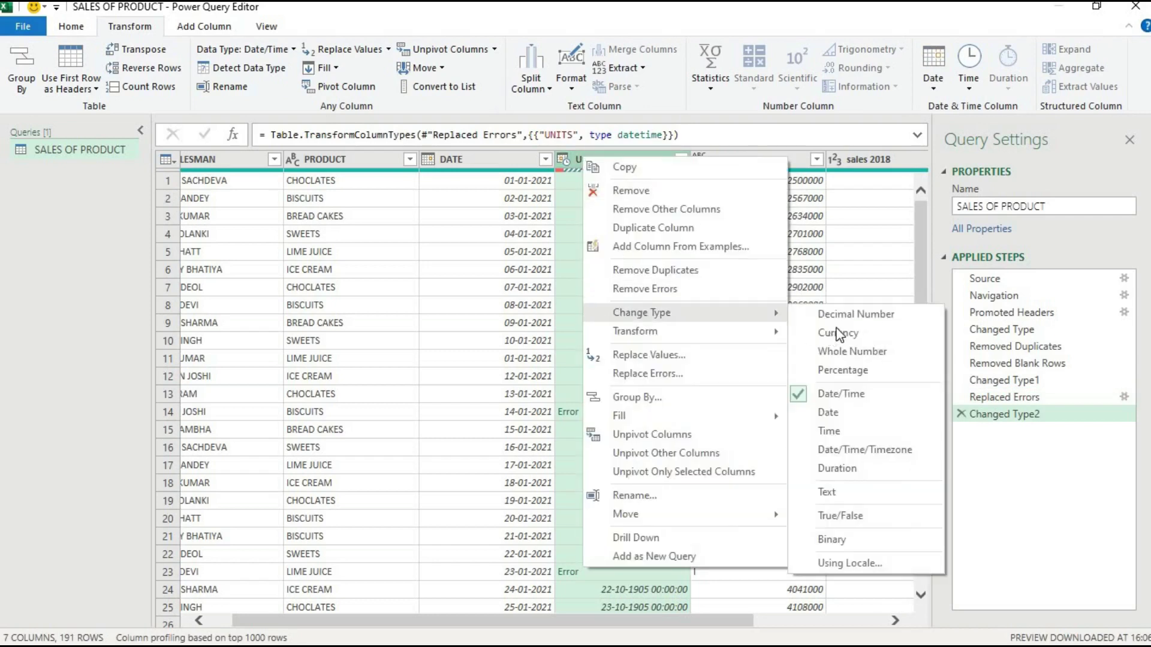
left_click(823, 357)
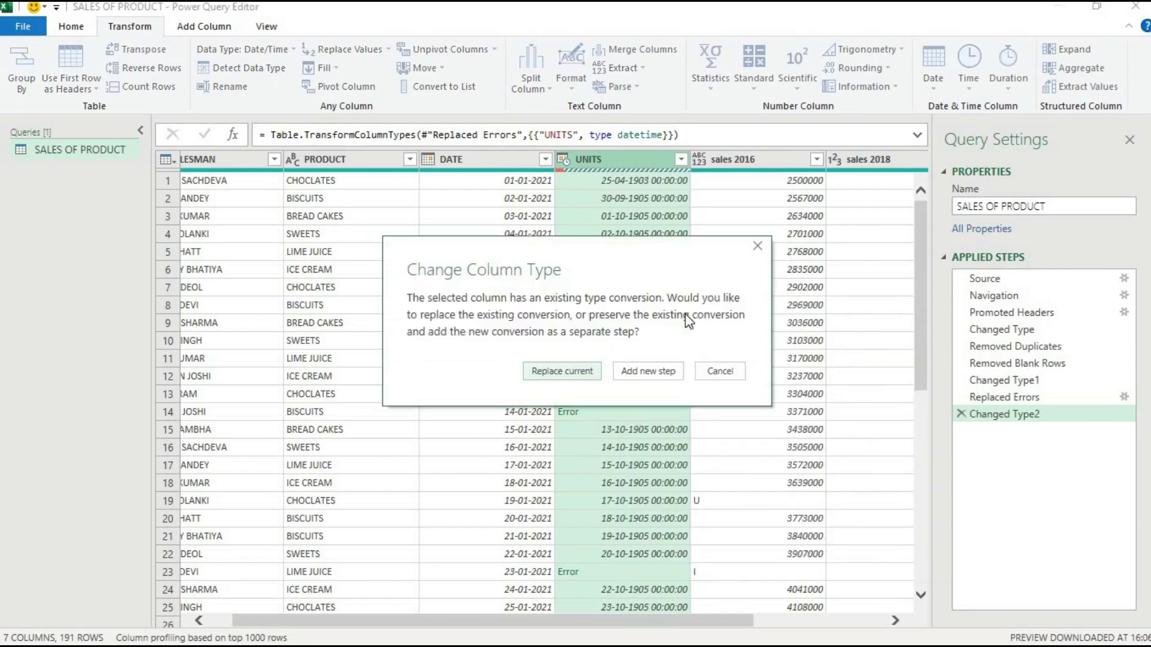
left_click(595, 374)
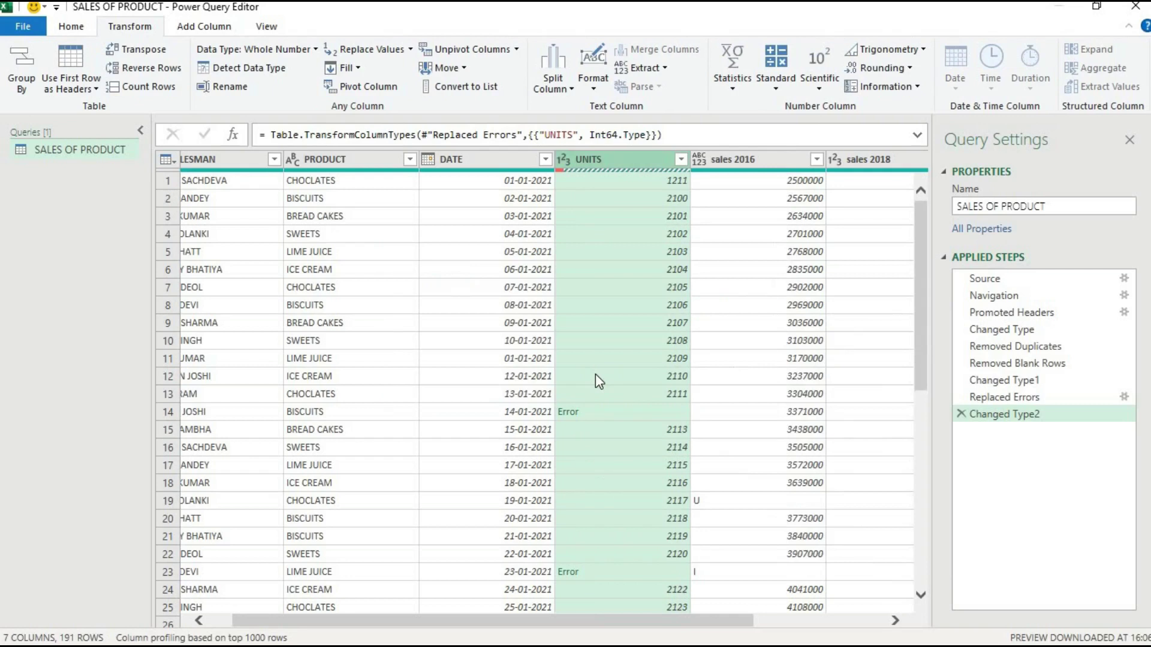
Step: Inspect the Error value in row 14 of UNITS to see its details
left_click(573, 412)
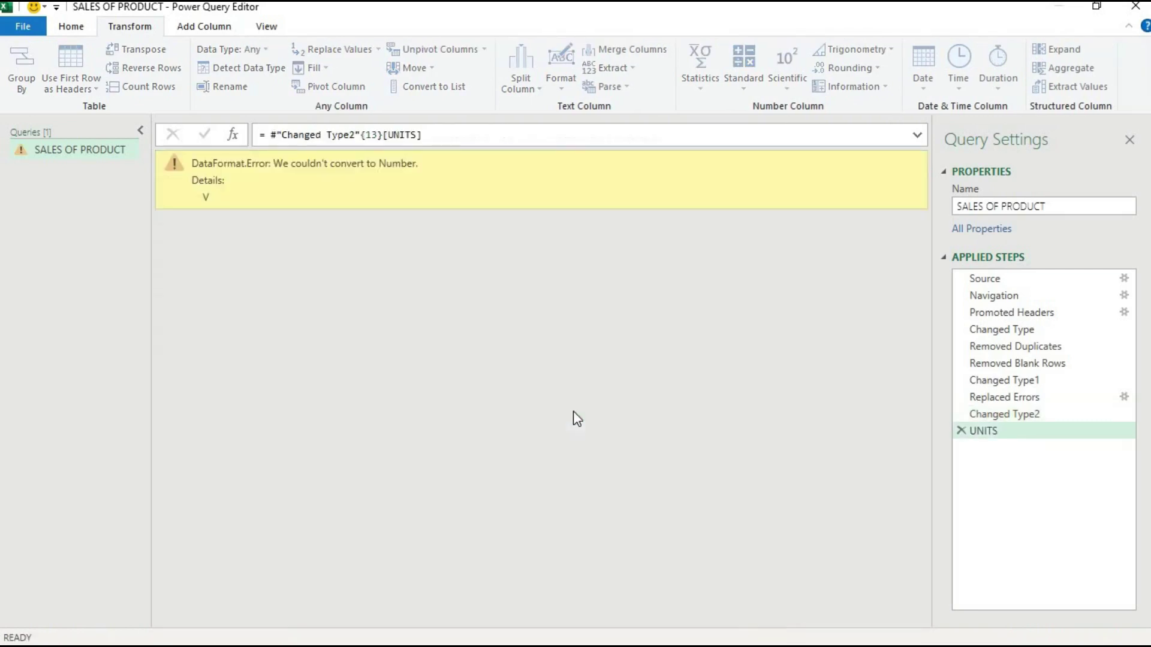
left_click(961, 430)
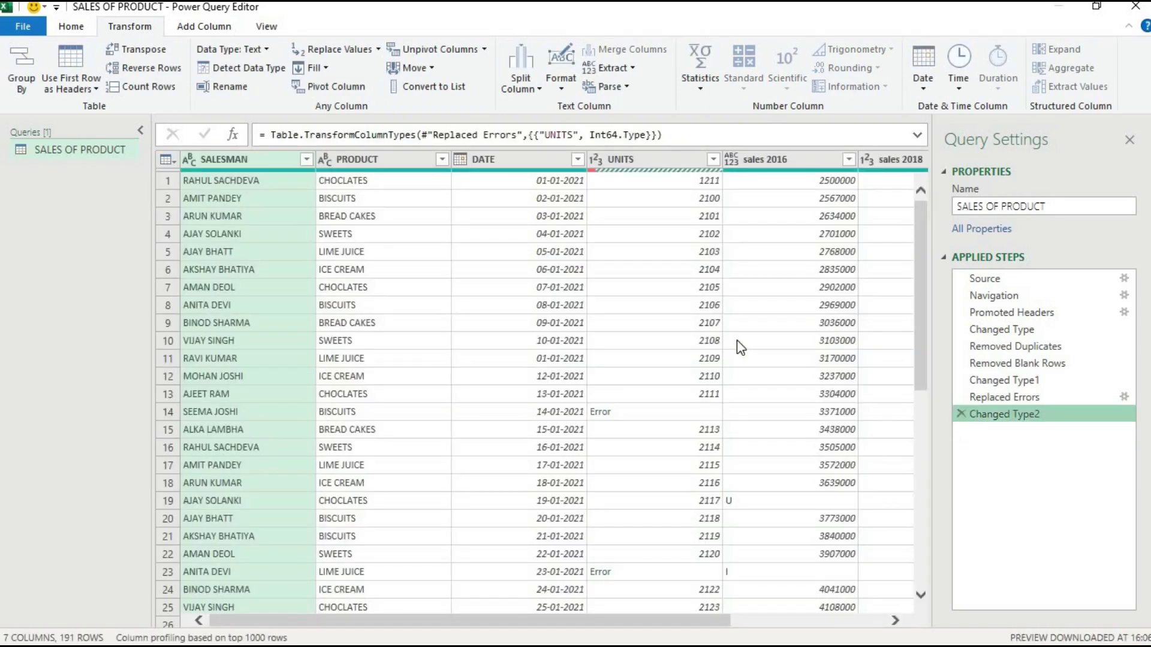
left_click(628, 414)
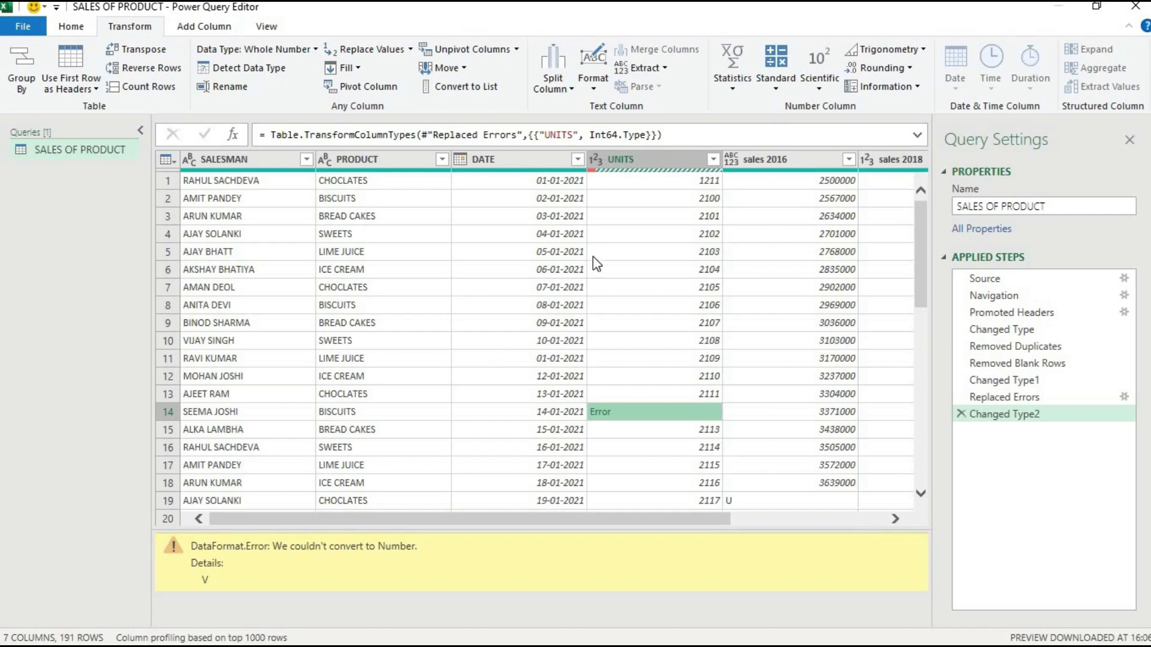
Step: Replace all Errors in the UNITS column with 0, fixing rows 14 and 23
left_click(642, 171)
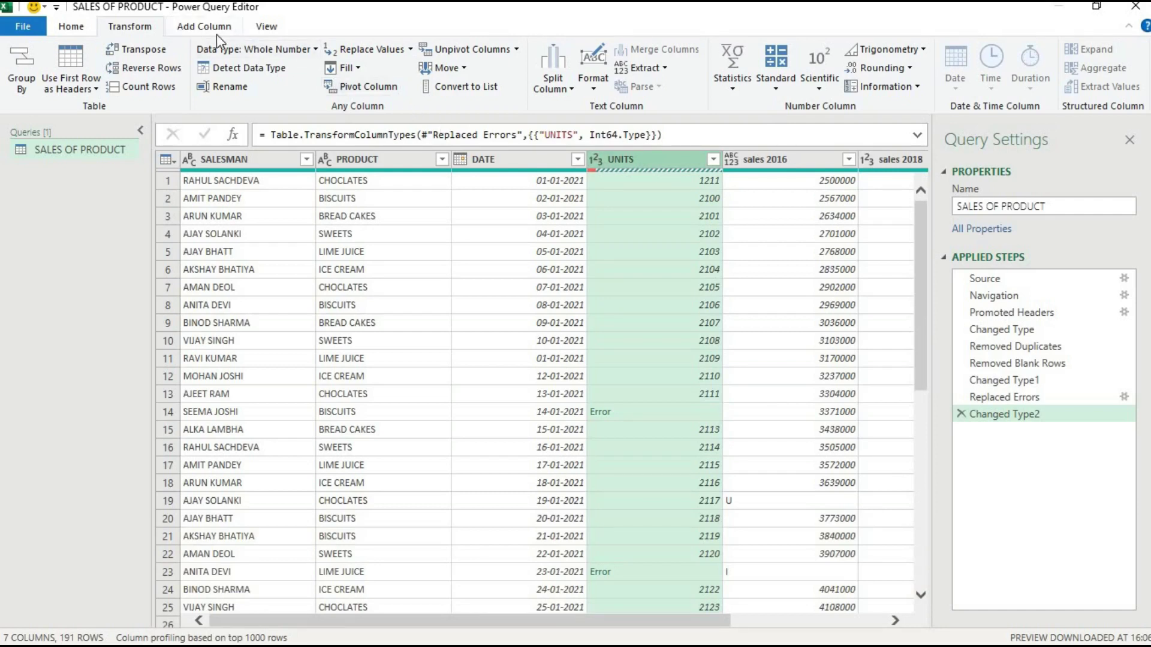
left_click(410, 49)
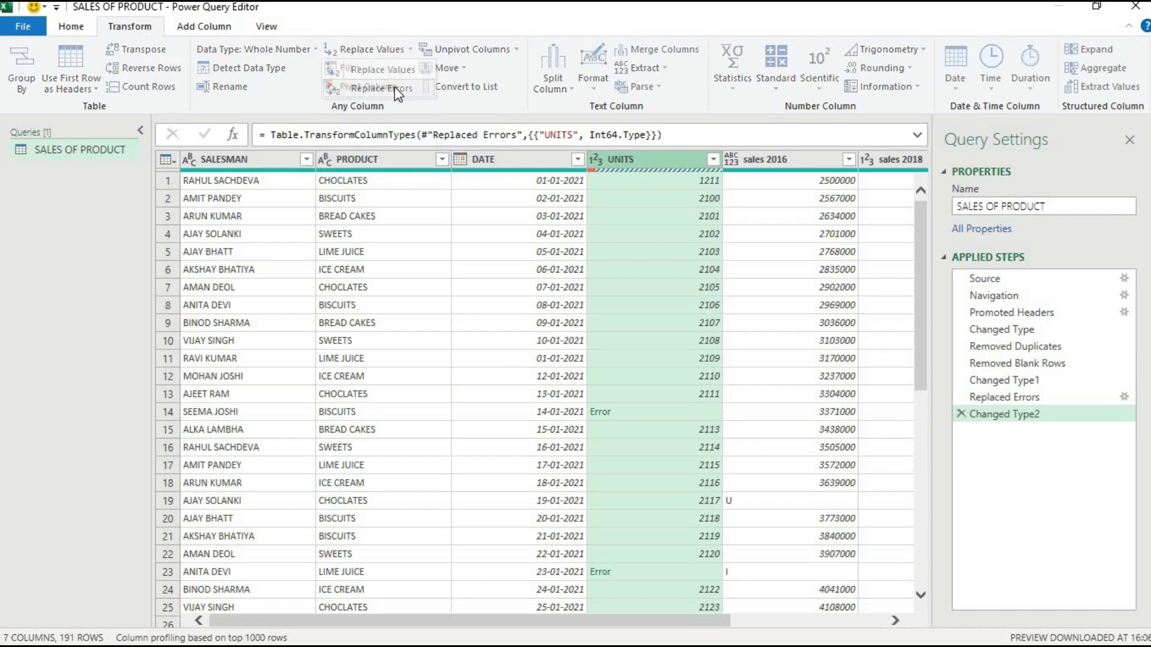
left_click(395, 89)
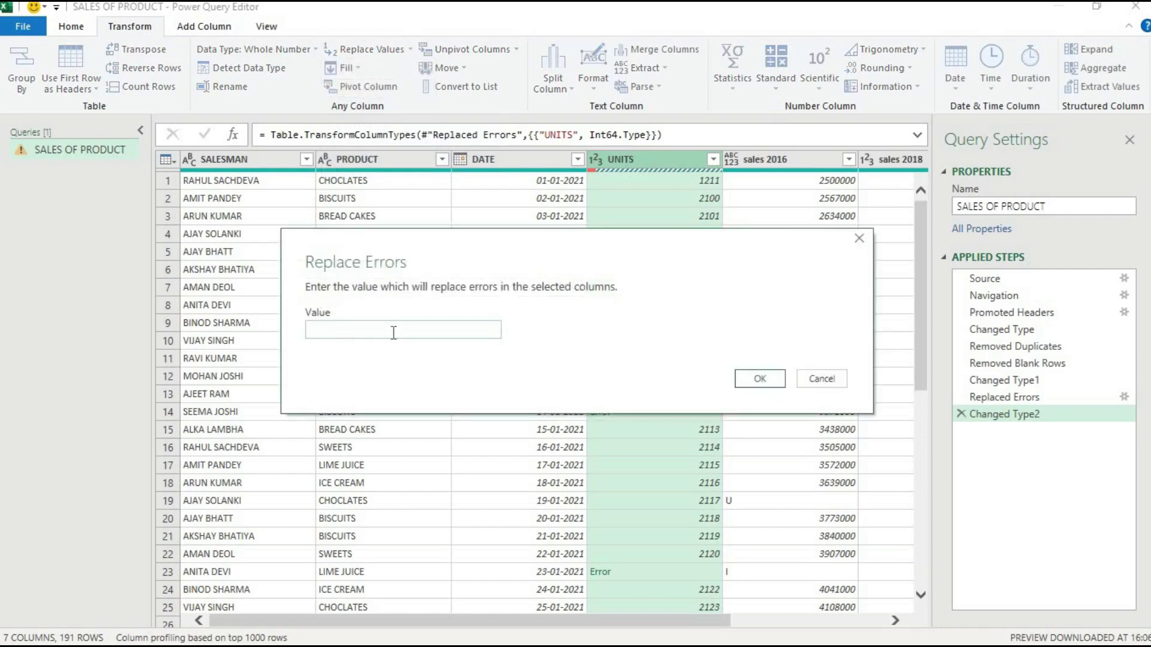
type("9")
left_click(756, 381)
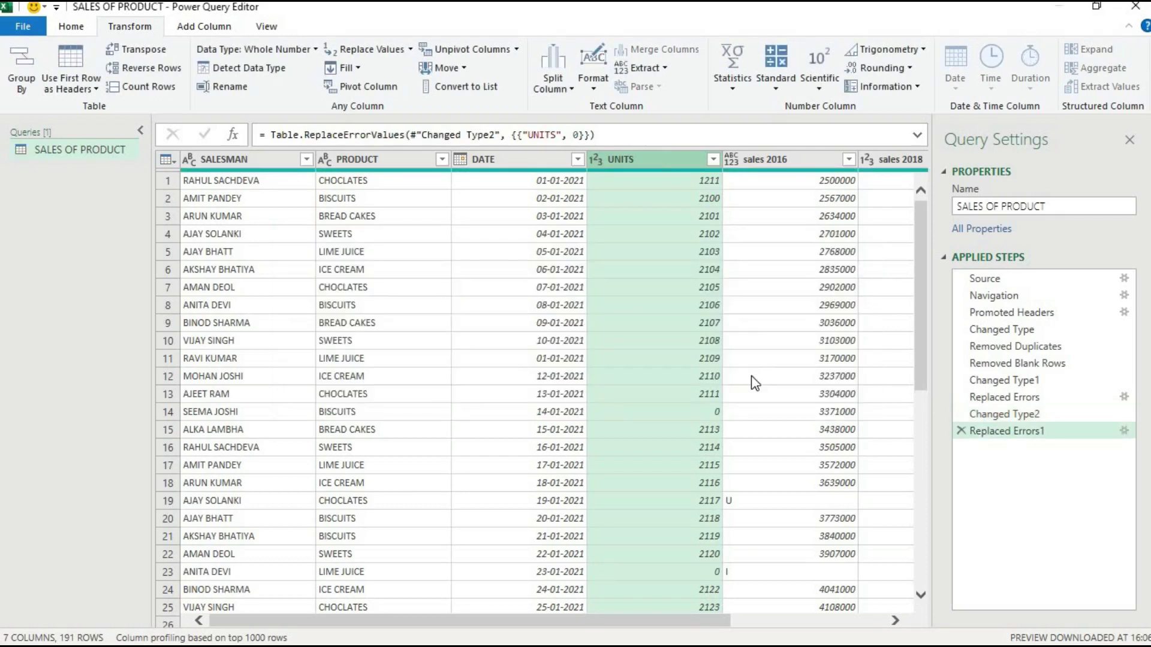
left_click(920, 488)
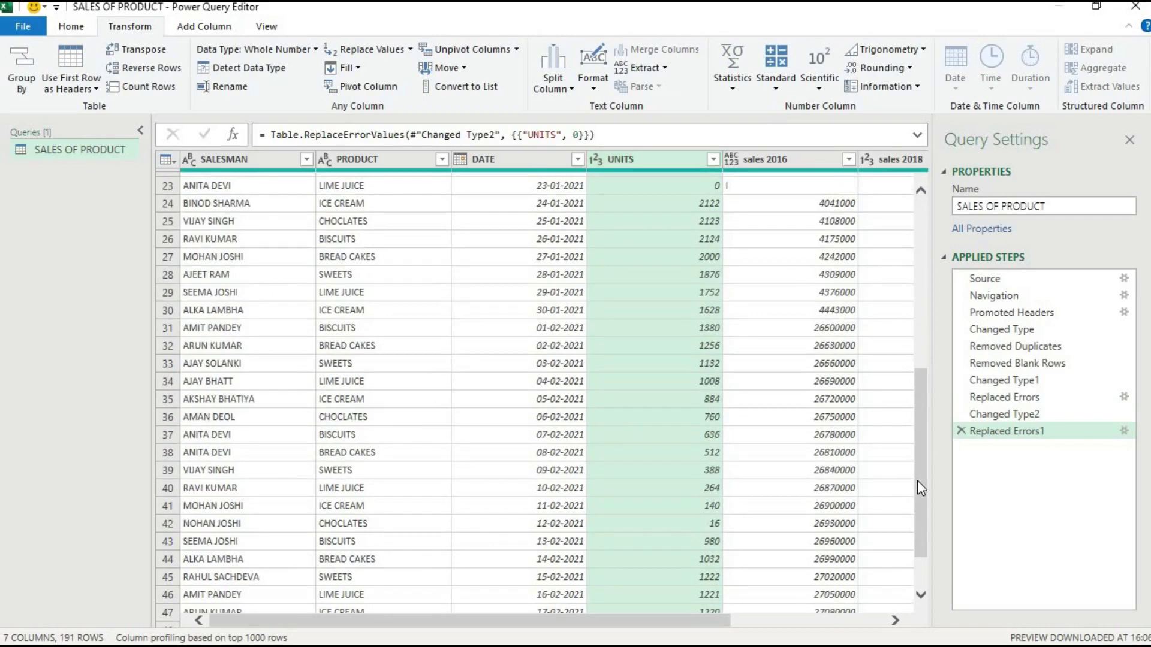
left_click(923, 316)
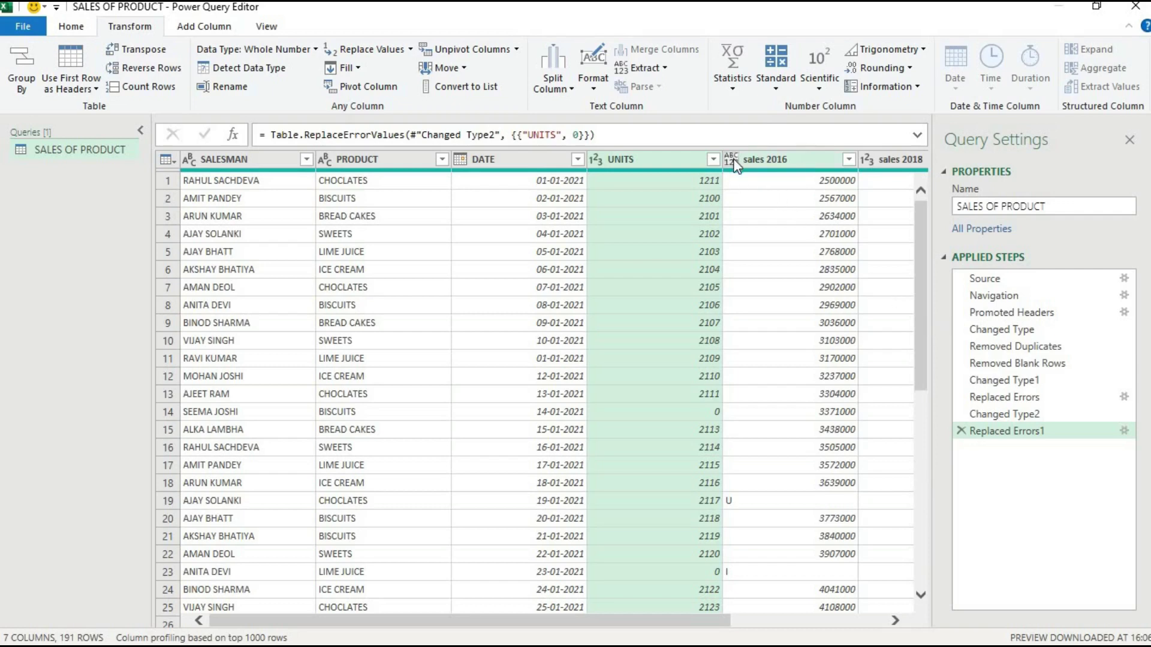
Step: Change the sales 2016 column type to Whole Number, exposing Errors in rows 19 and 23
left_click(767, 161)
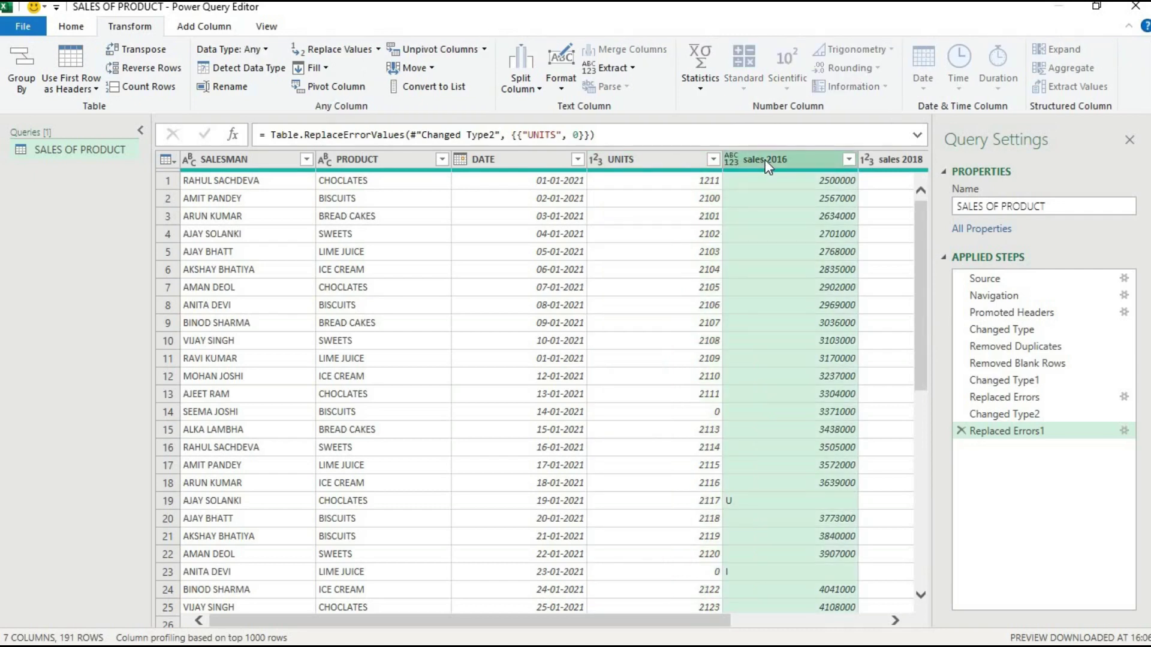
right_click(765, 159)
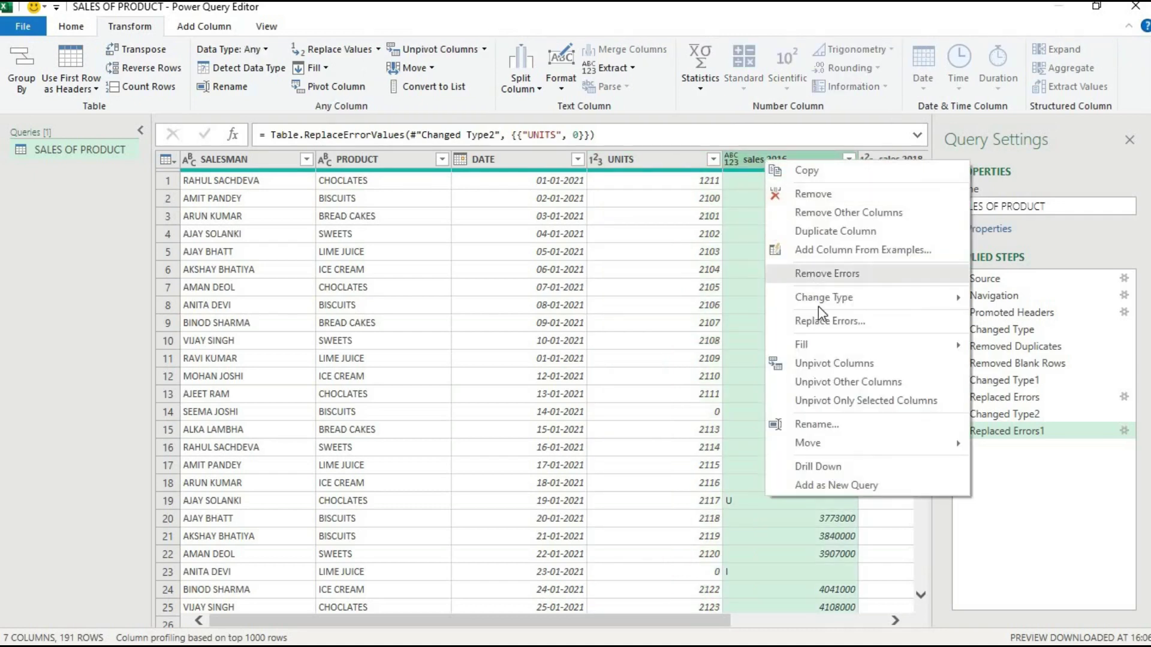
mouse_move(818, 303)
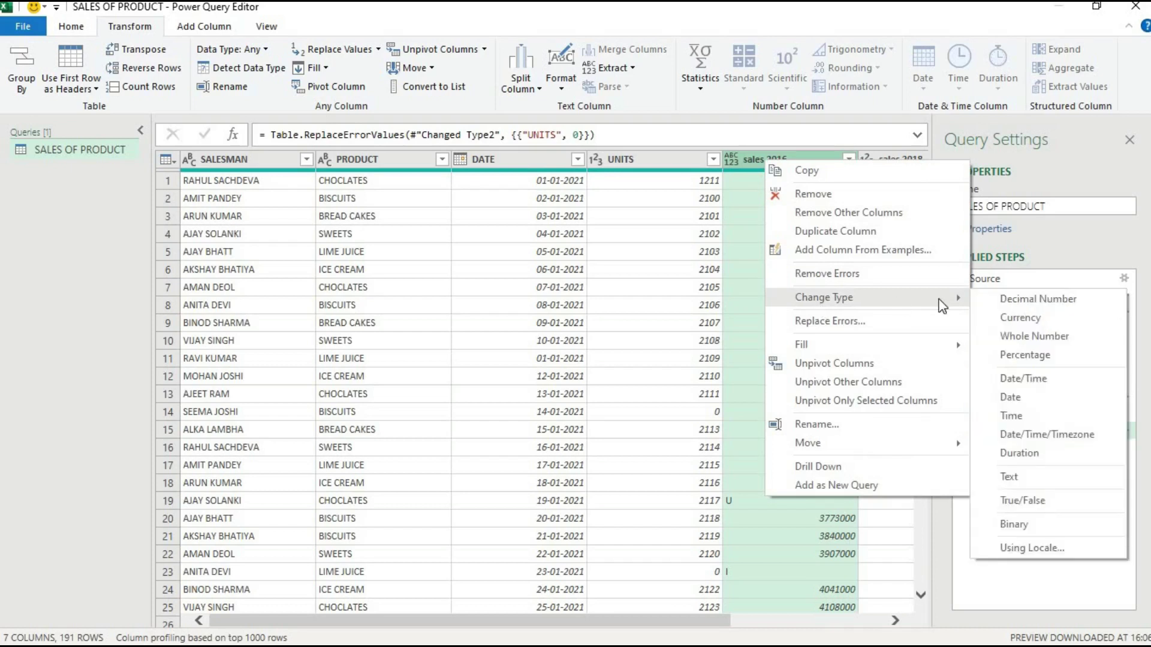
left_click(1001, 335)
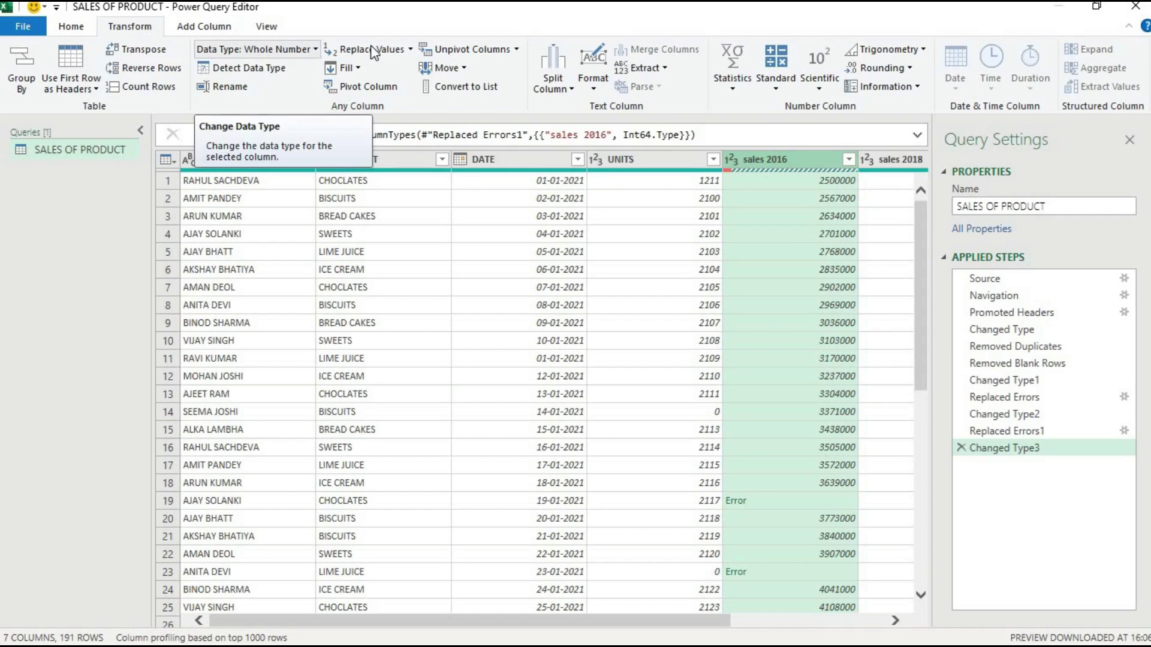
Step: Replace the sales 2016 Errors in rows 19 and 23 with 1000000
left_click(412, 50)
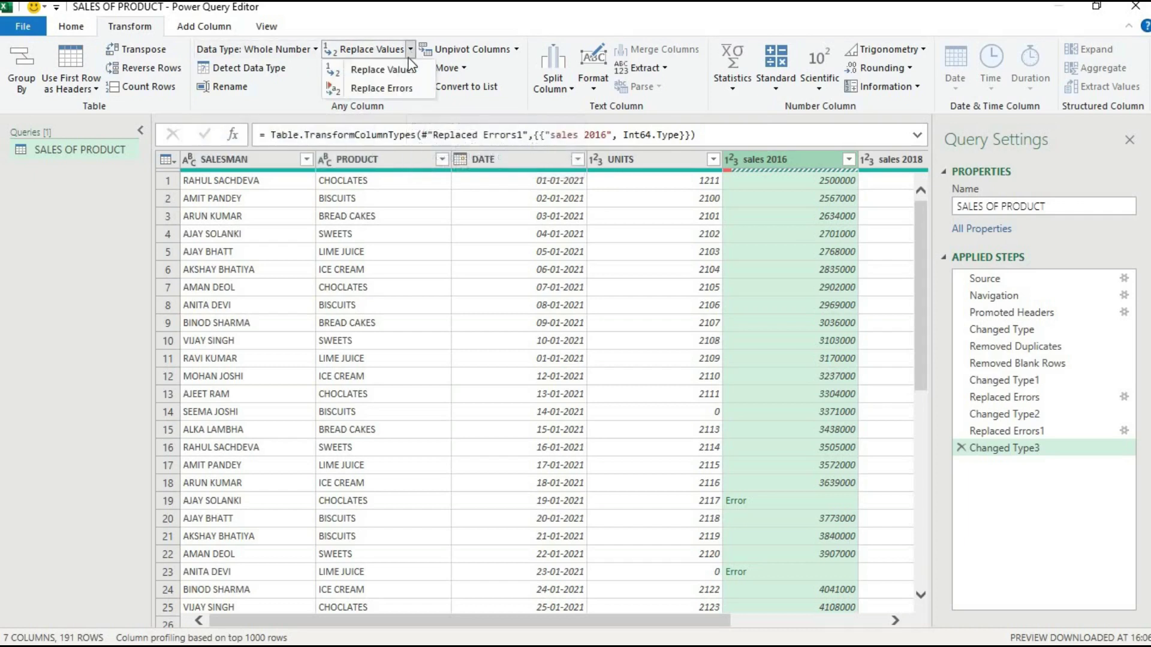
left_click(396, 85)
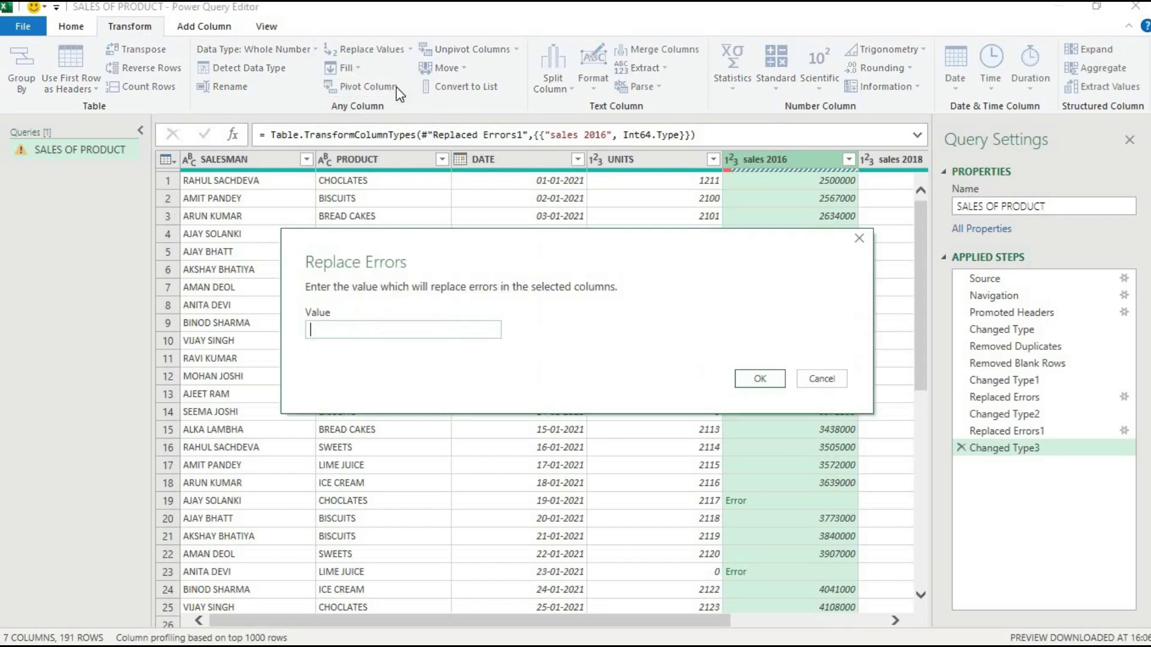
type("1000000")
left_click(751, 384)
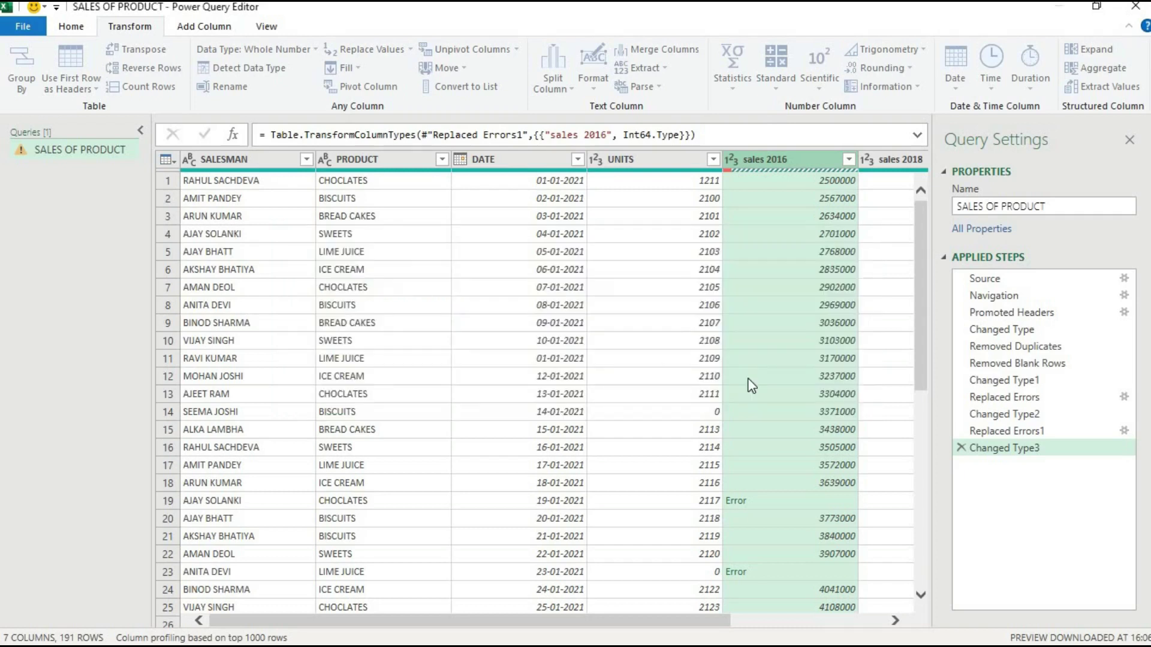
left_click(927, 544)
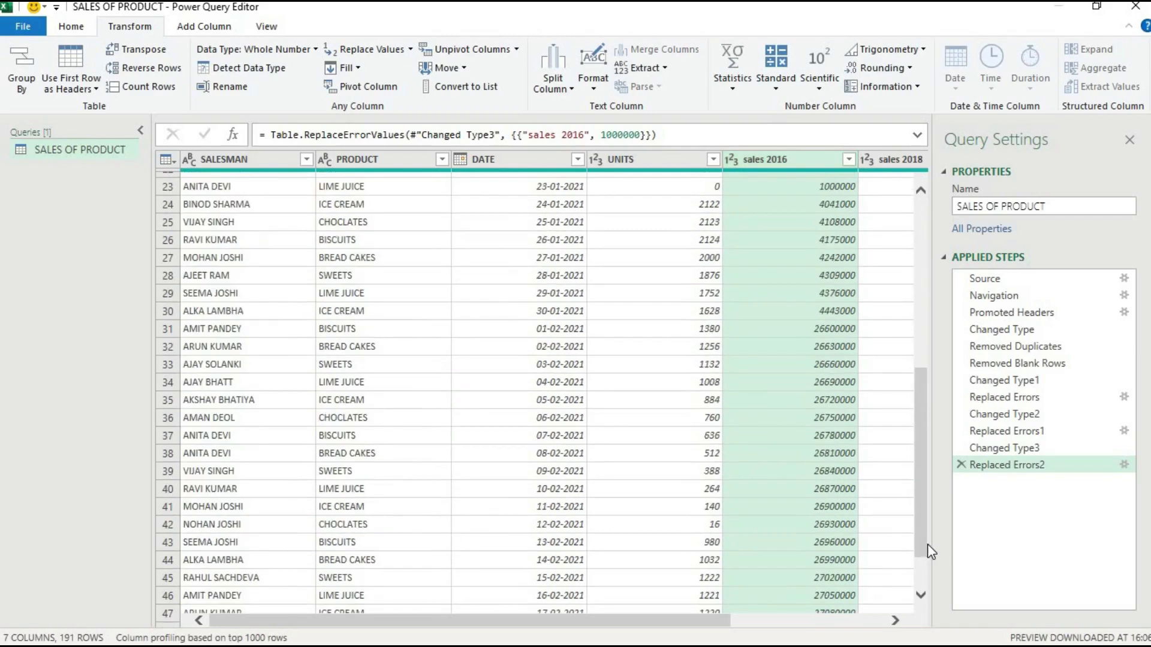
left_click(922, 595)
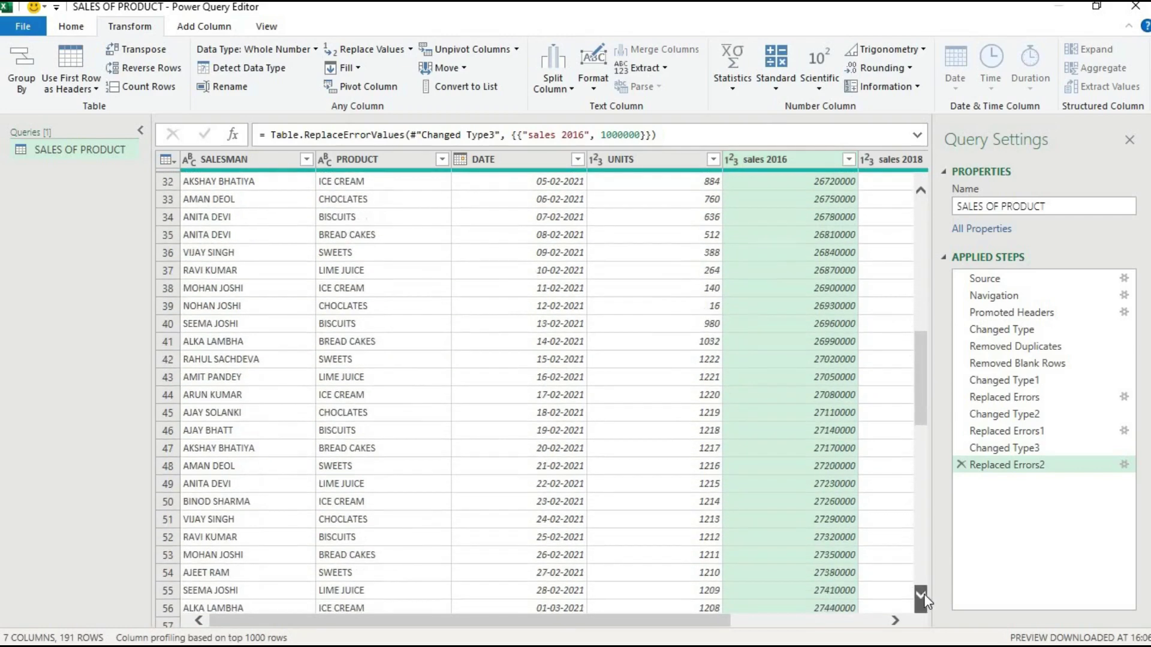
Step: Close & Load the query into Sheet2, check the 191 loaded rows, then show the File start page
left_click(91, 22)
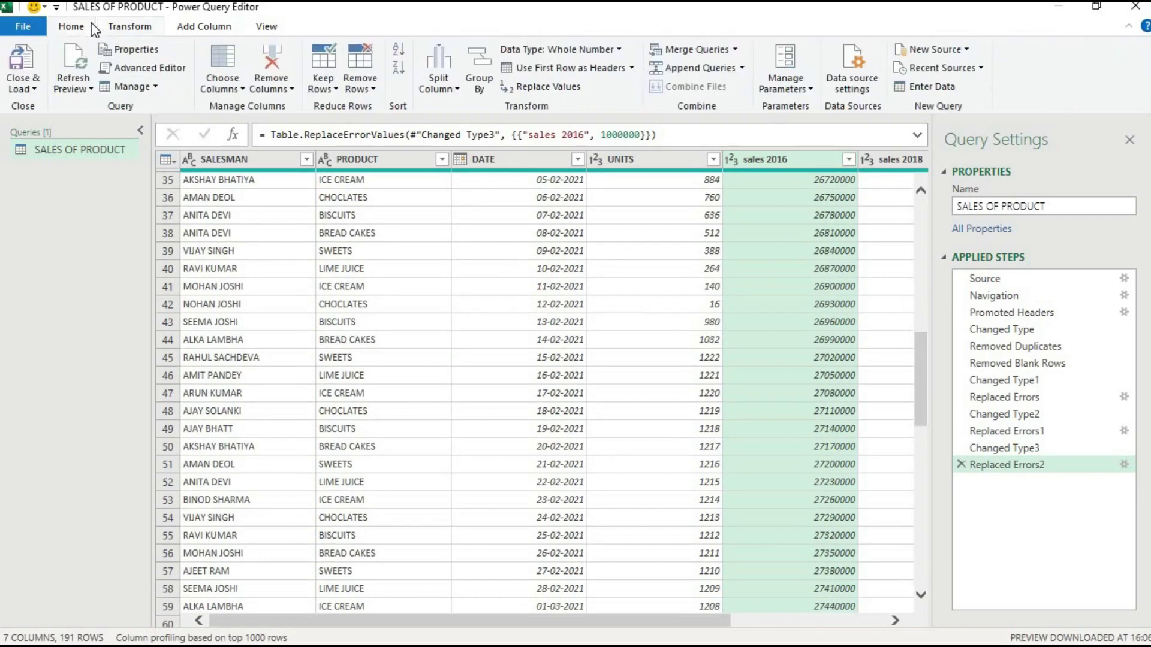
left_click(29, 88)
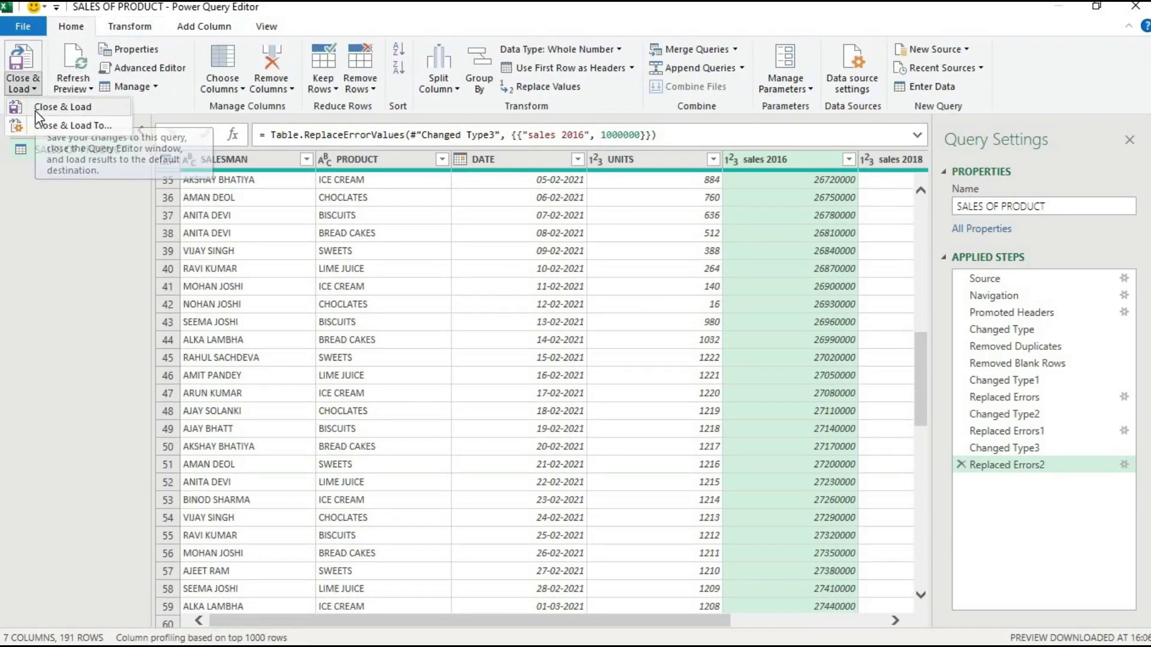
left_click(35, 110)
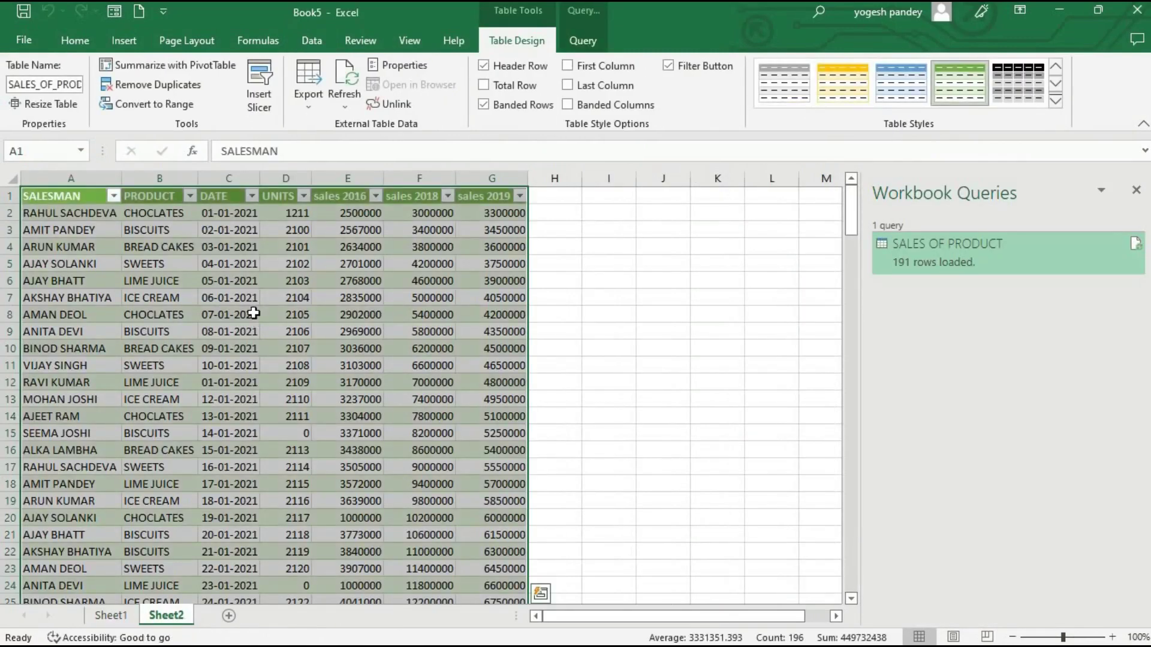
left_click(254, 313)
left_click(254, 420)
left_click(179, 557)
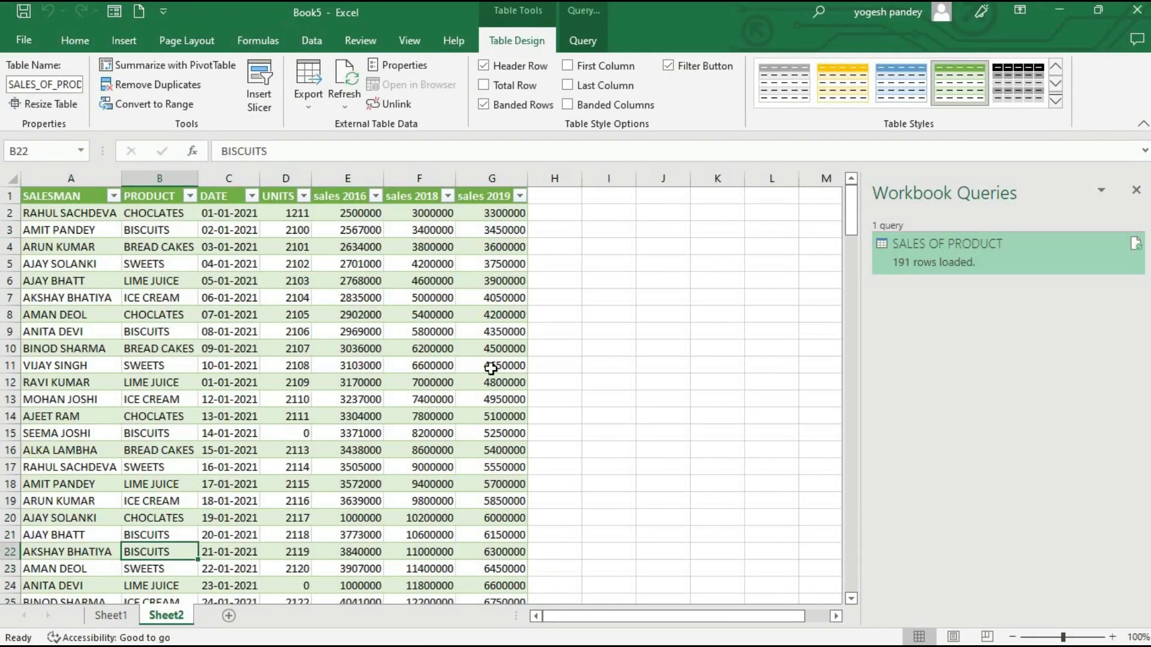
left_click(29, 43)
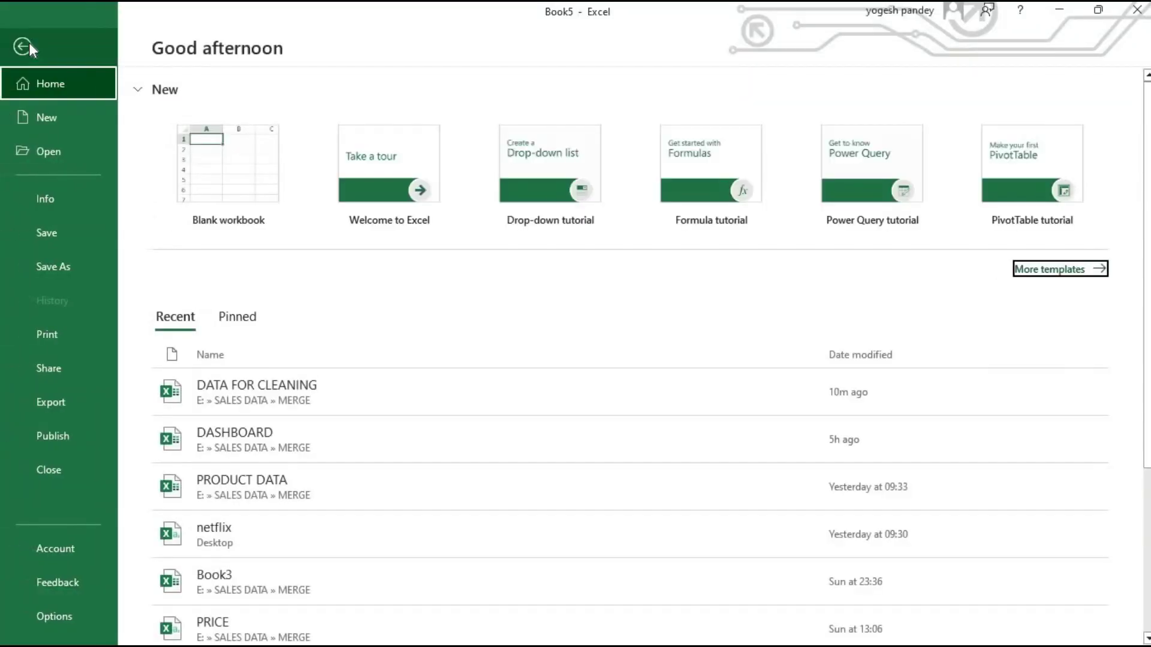
Step: Open DATA FOR CLEANING full screen and start row 203 with the salesman and BREAD CAKES
left_click(217, 375)
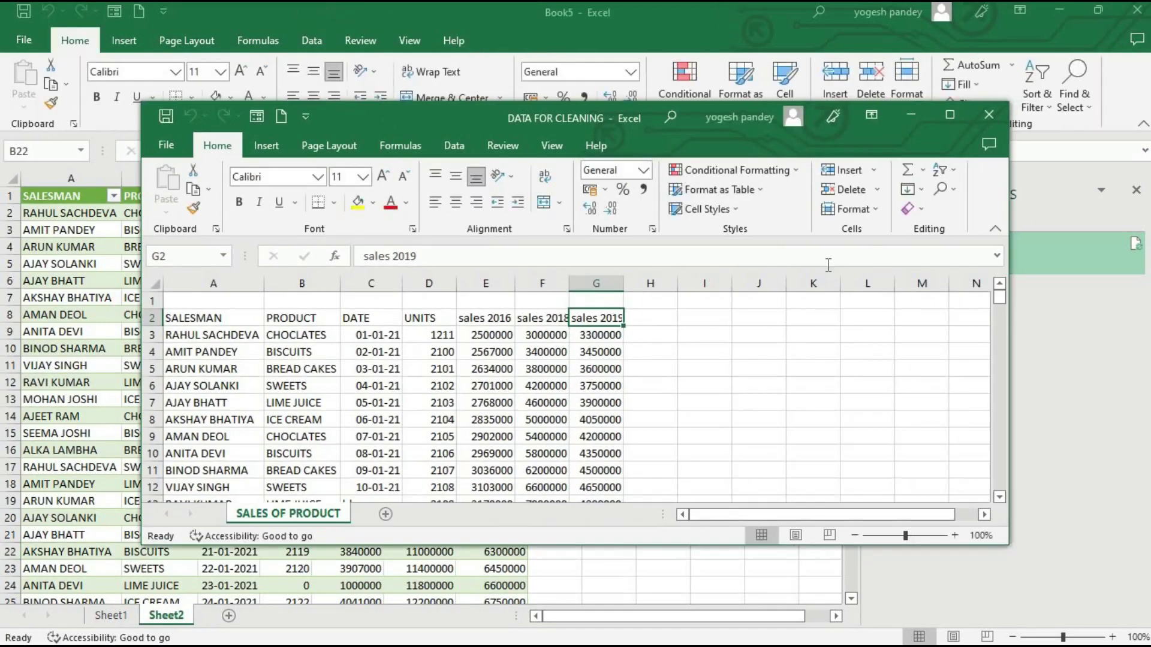
left_click(952, 116)
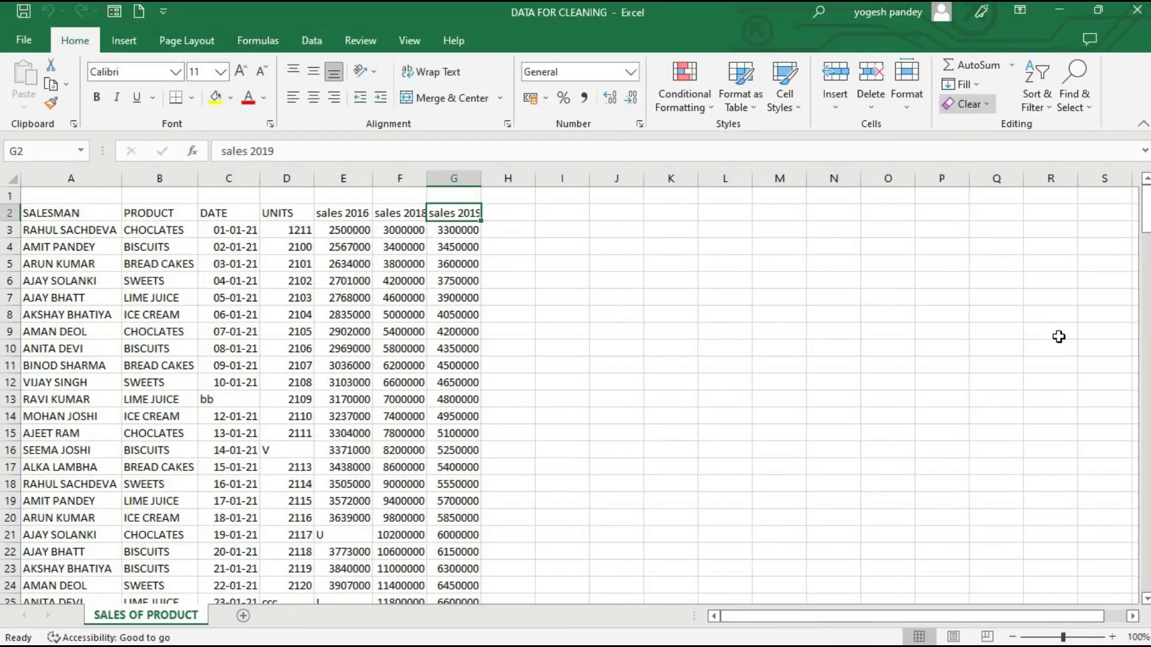
left_click_drag(1146, 210, 1146, 568)
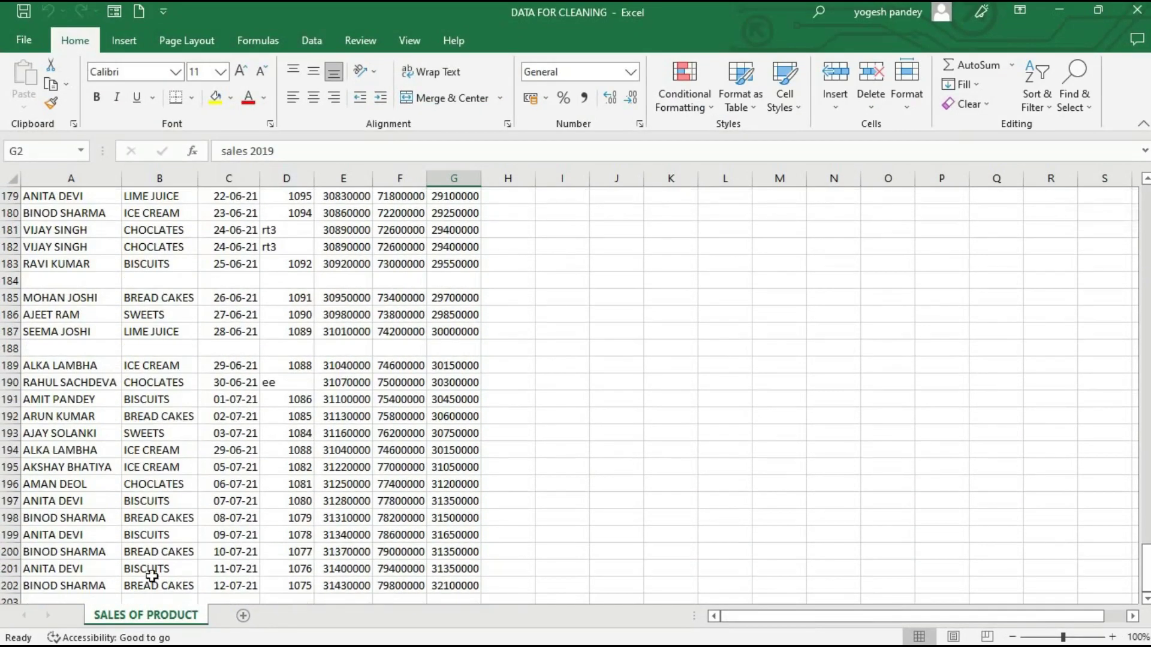
left_click(76, 598)
type("BINOD SHARMA")
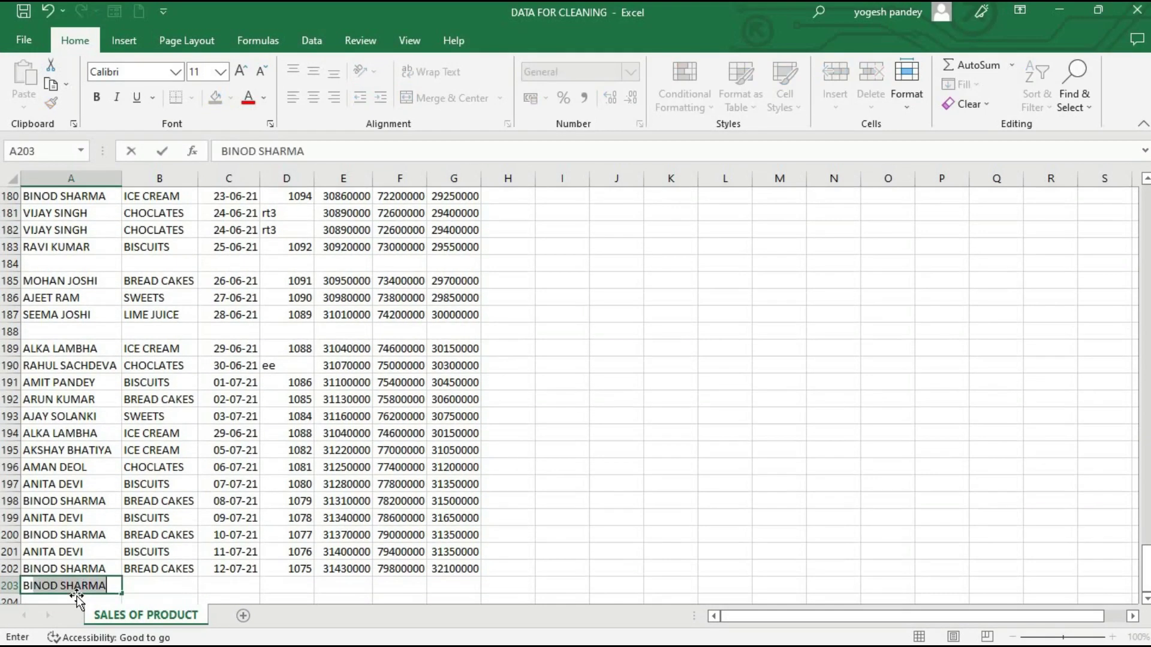
key("Tab")
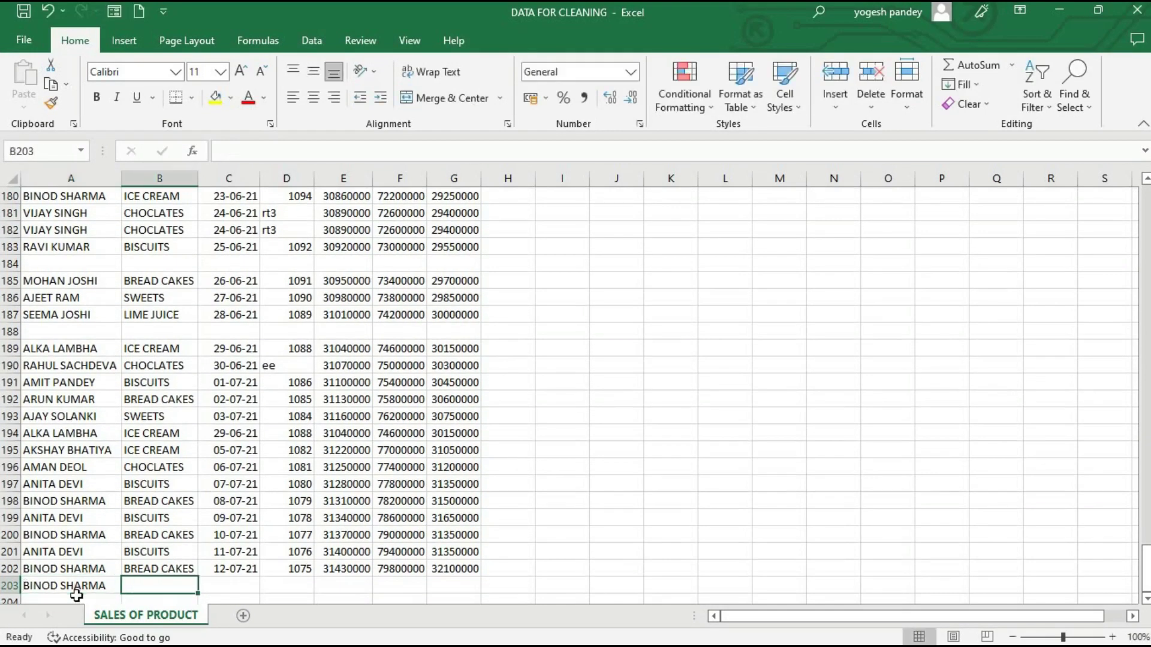
type("BREAD CAKES")
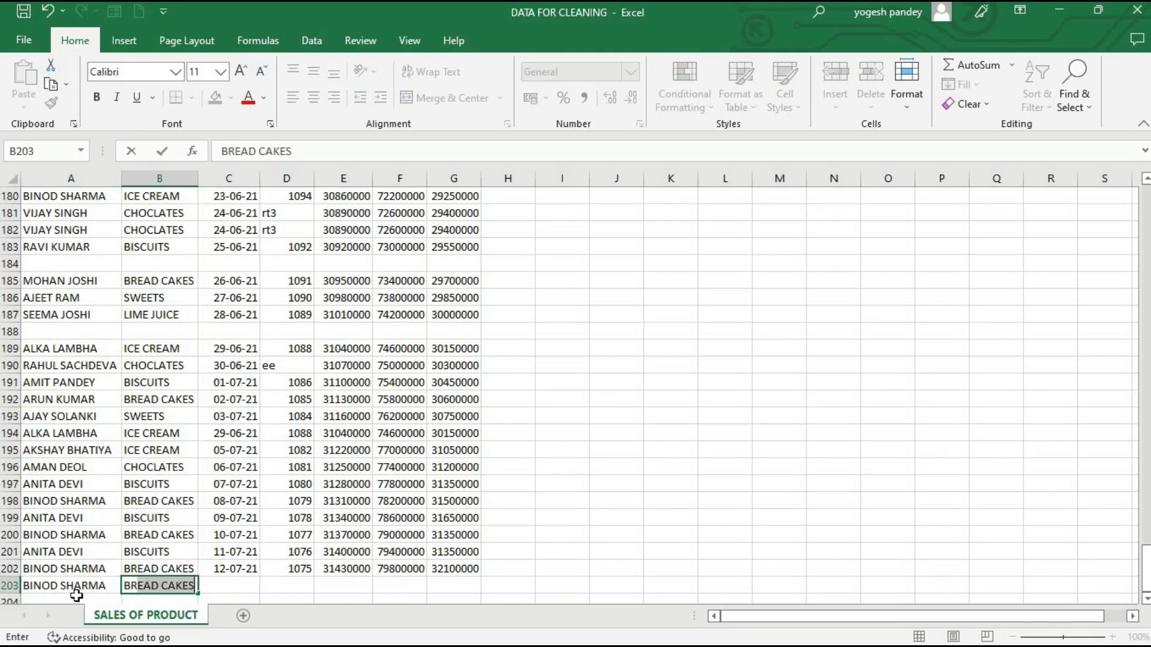
key("Tab")
Step: Enter date 12-08-2021, 1111 units and 234567 sales 2016 in row 203
type("12")
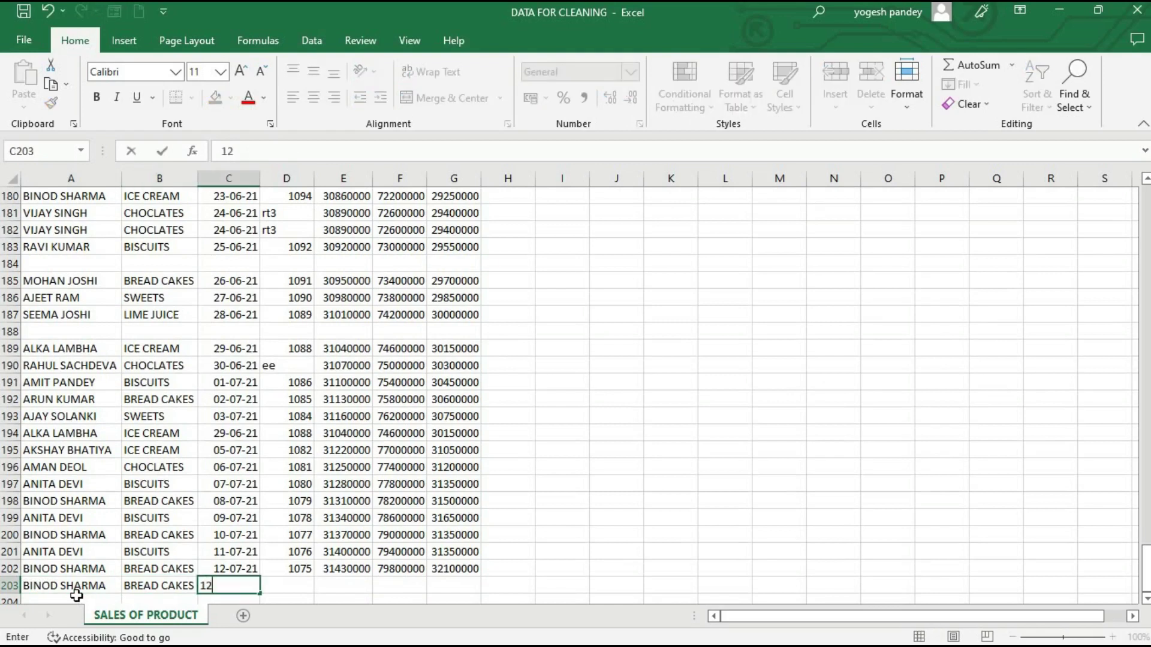
type("-0")
type("8")
type("-2021")
key("Tab")
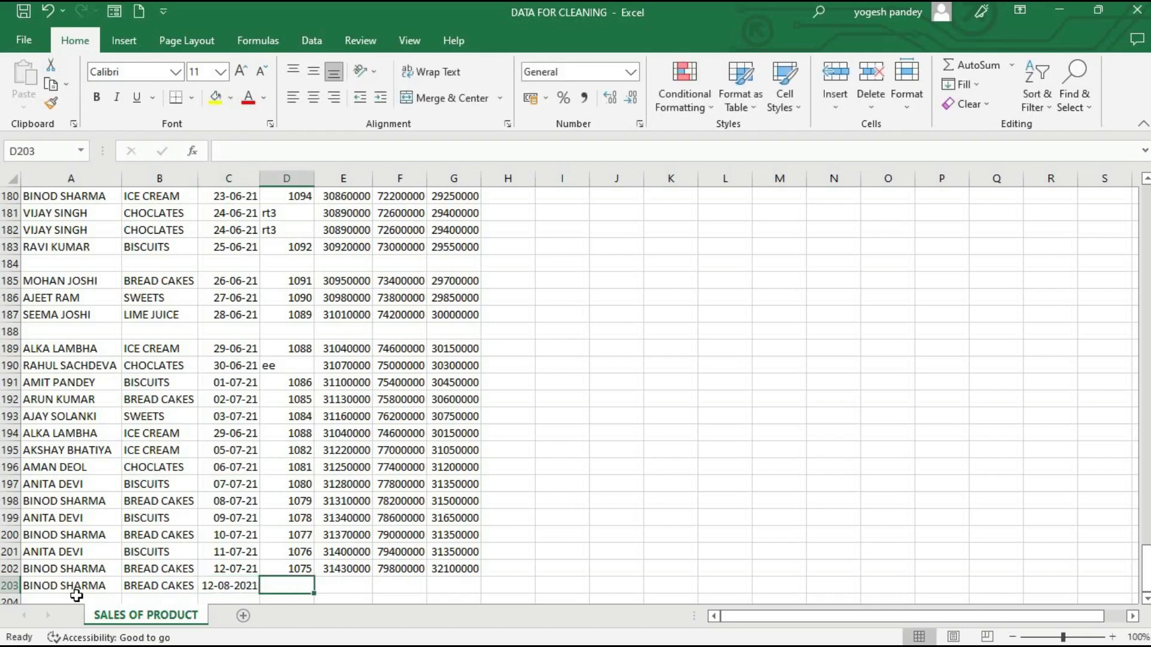
type("1111")
key("Tab")
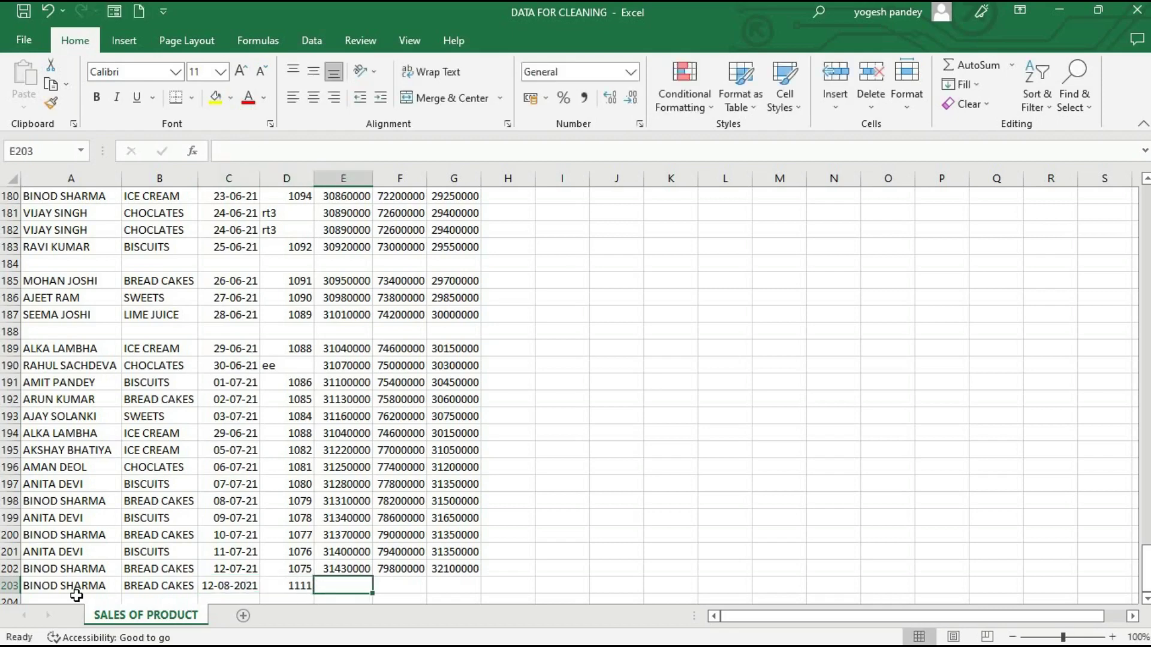
type("234567")
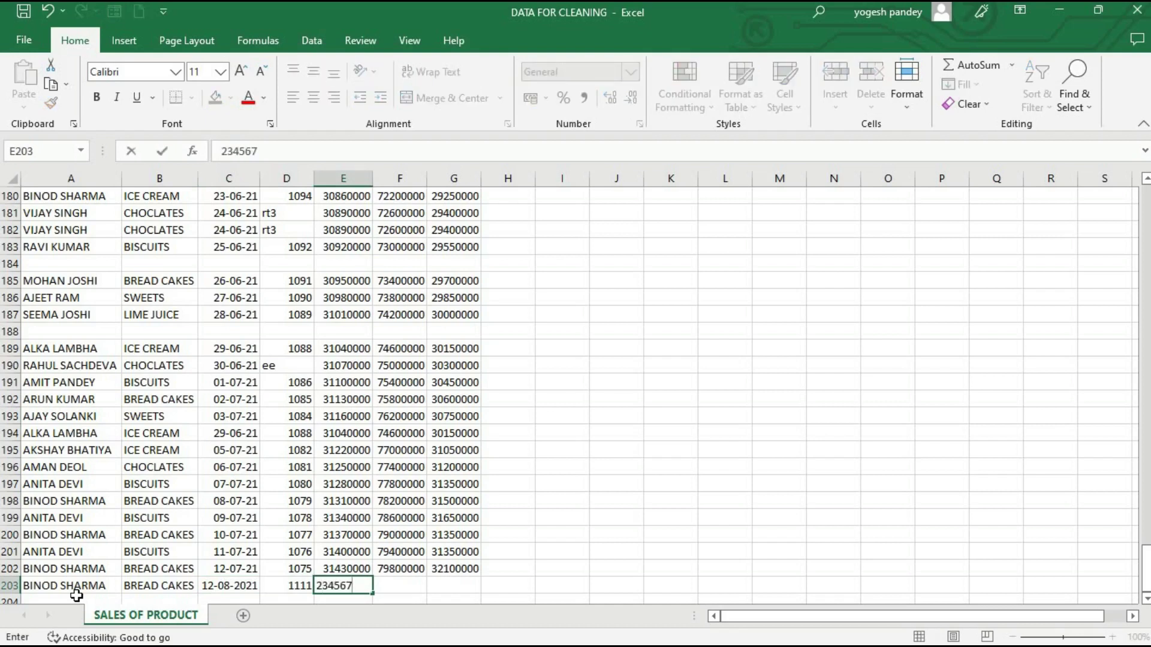
key("Tab")
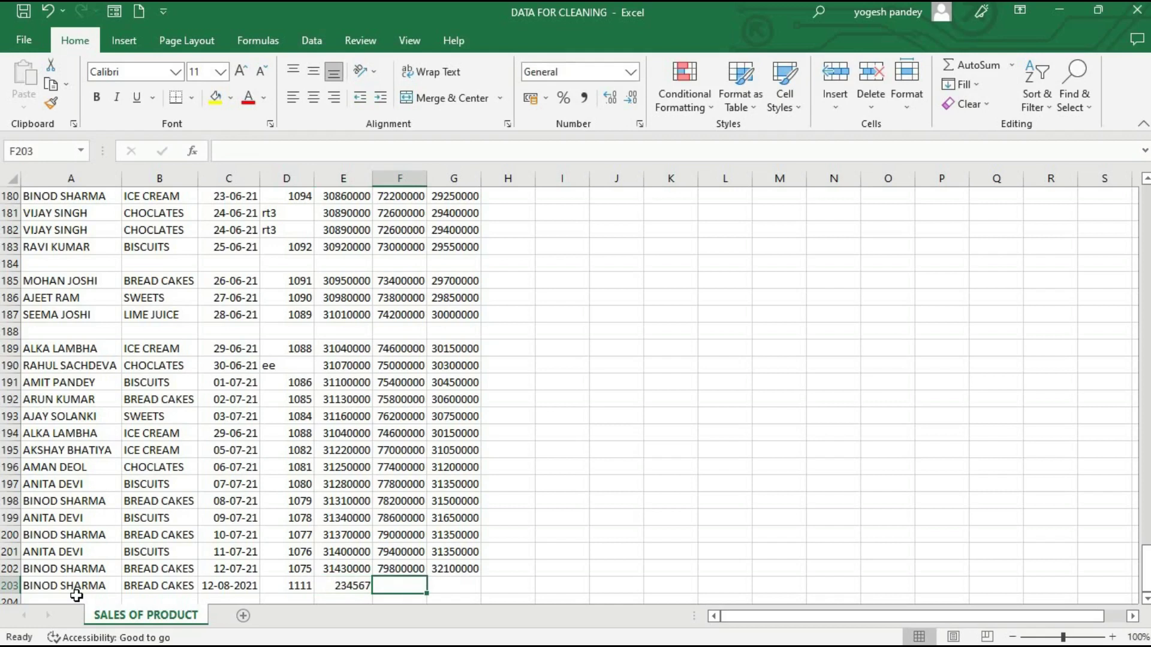
Step: Fill the sales values from row 202 down into row 203
left_click(402, 570)
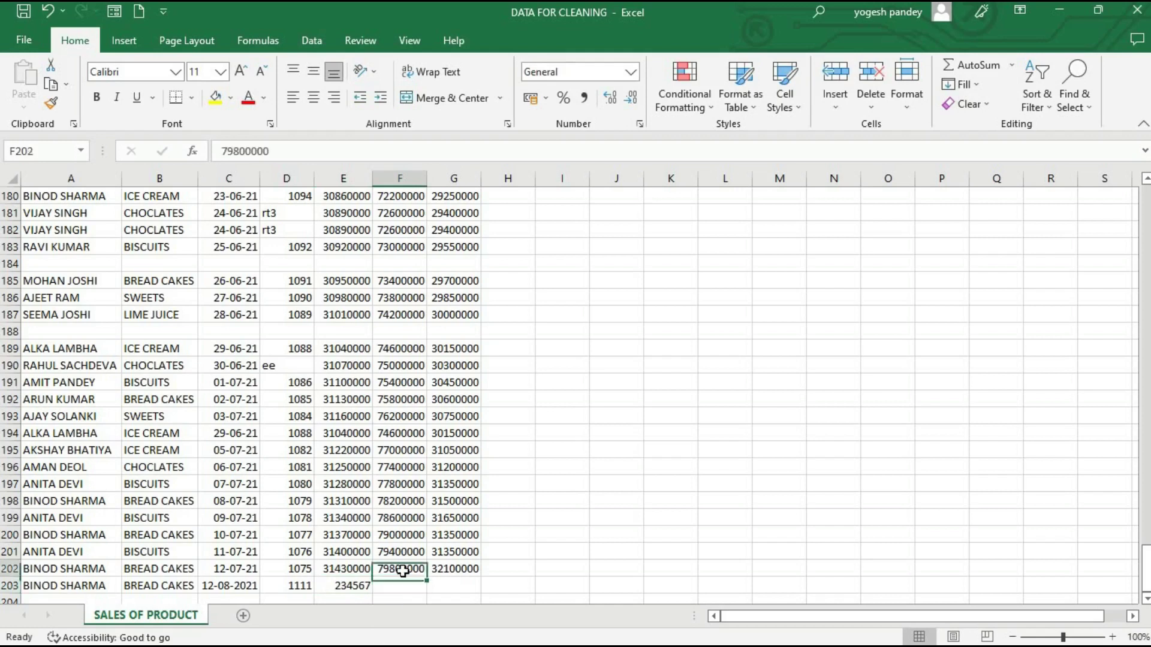
left_click_drag(427, 580, 428, 594)
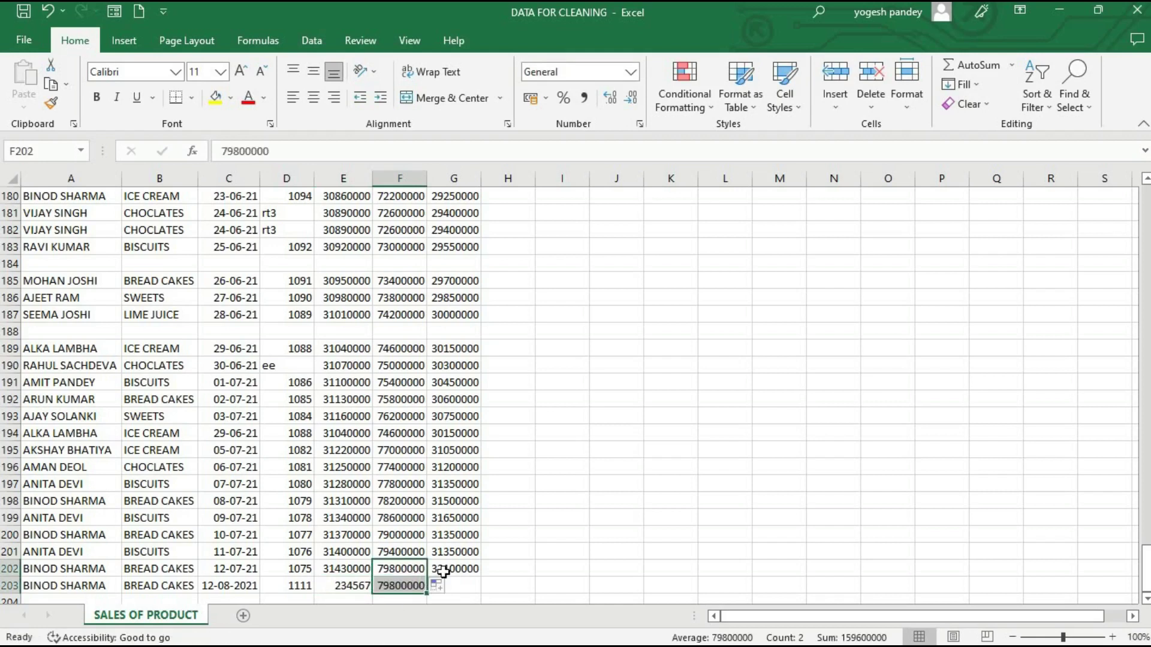
left_click(443, 571)
double_click(481, 577)
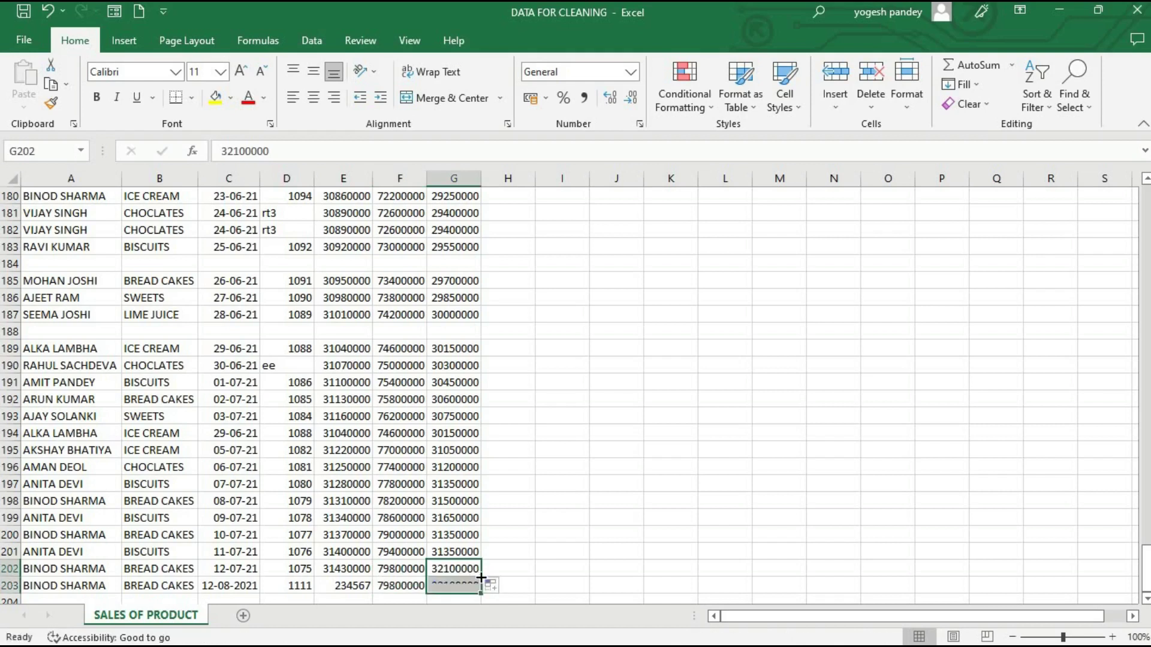
left_click(352, 589)
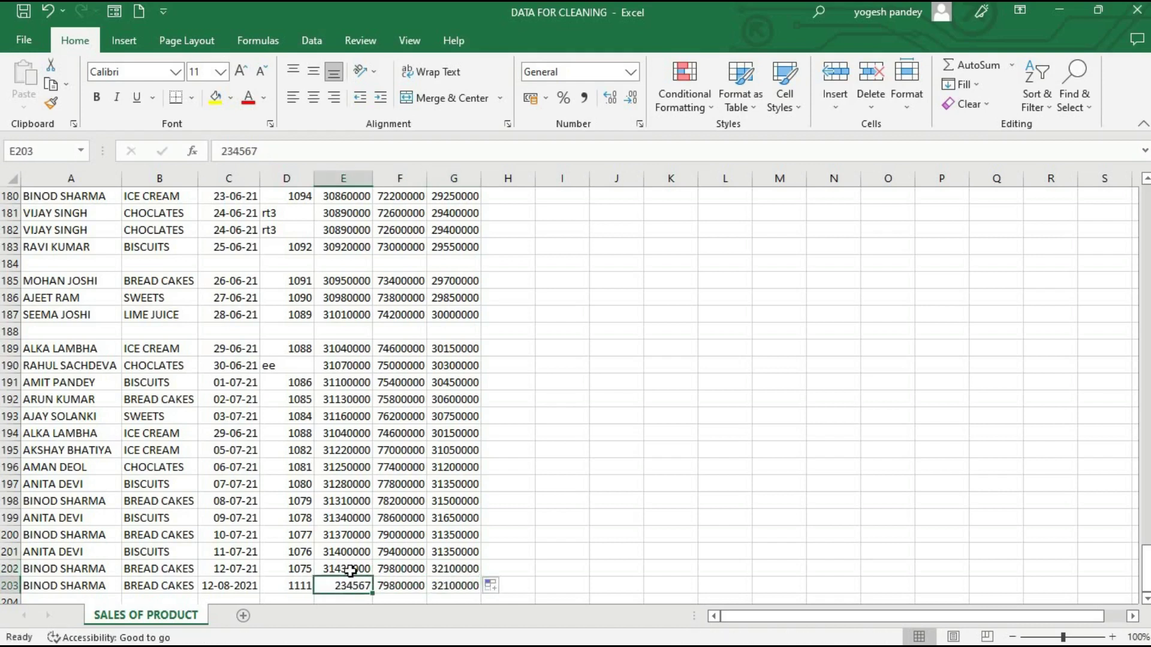
double_click(351, 572)
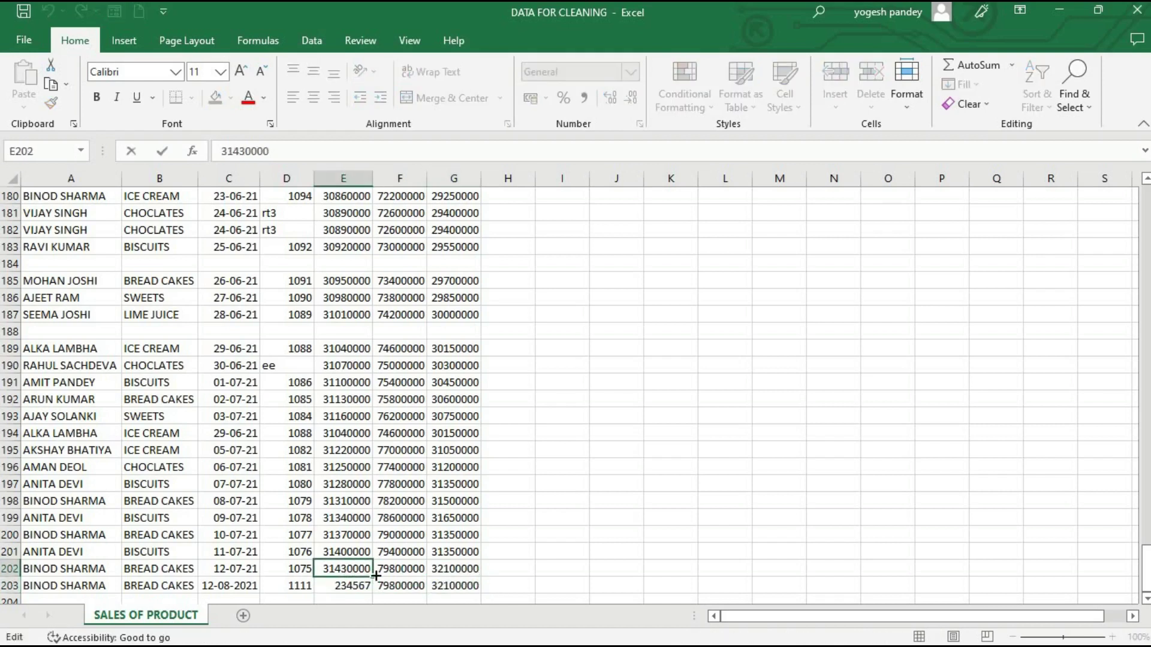
left_click_drag(376, 576, 376, 592)
Step: Retype E203 as 3466778 and F203 as 5435346, then save and minimize the workbook
left_click(331, 585)
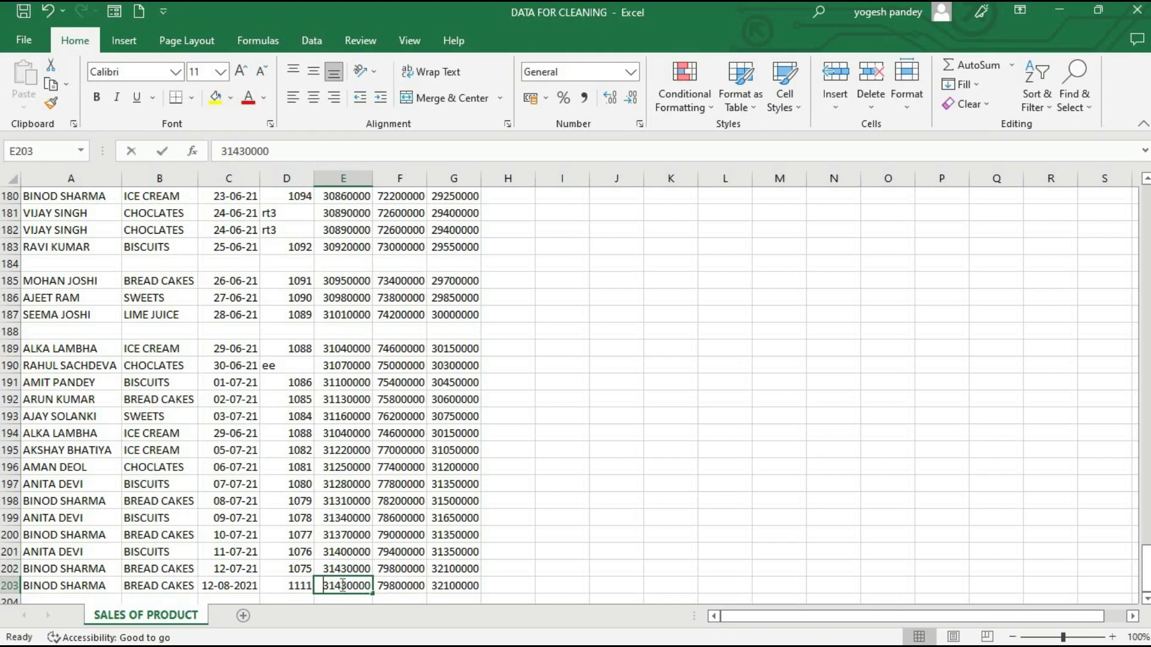
type("3466778")
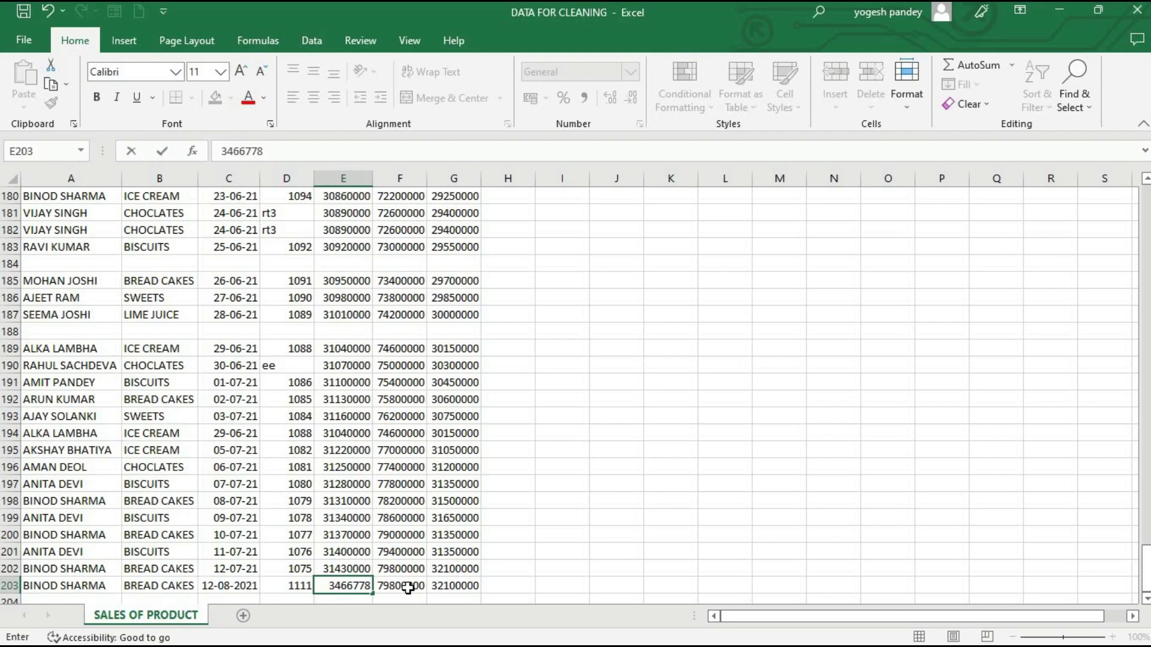
left_click(408, 587)
type("5435346")
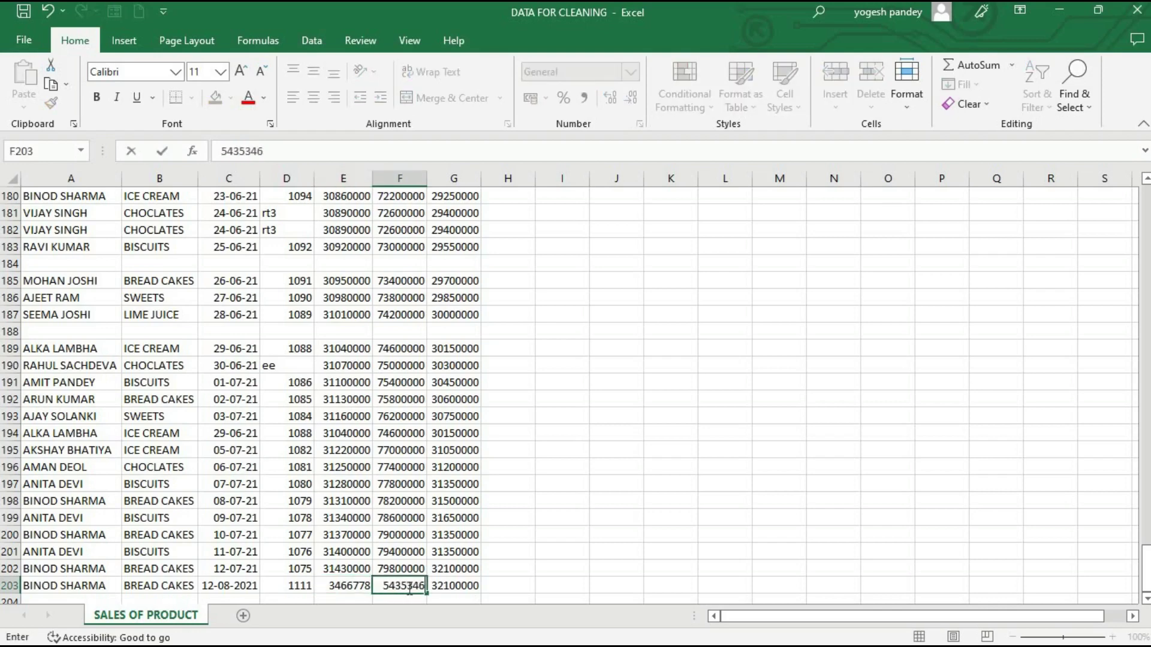
left_click(451, 586)
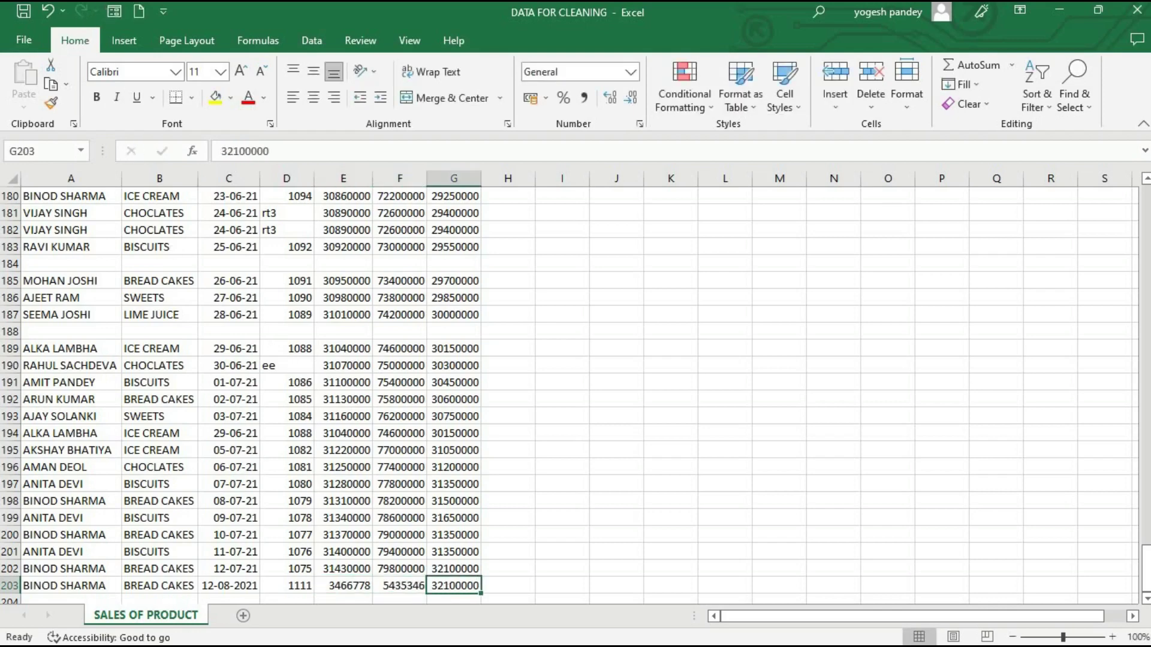
left_click(31, 18)
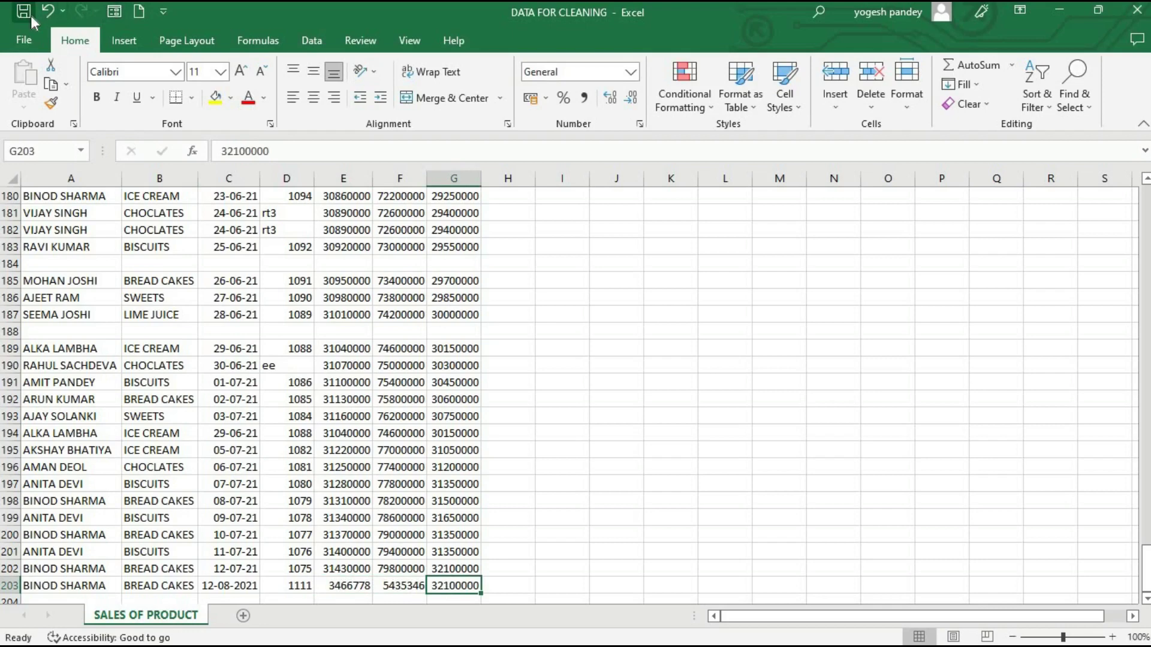
left_click(1058, 11)
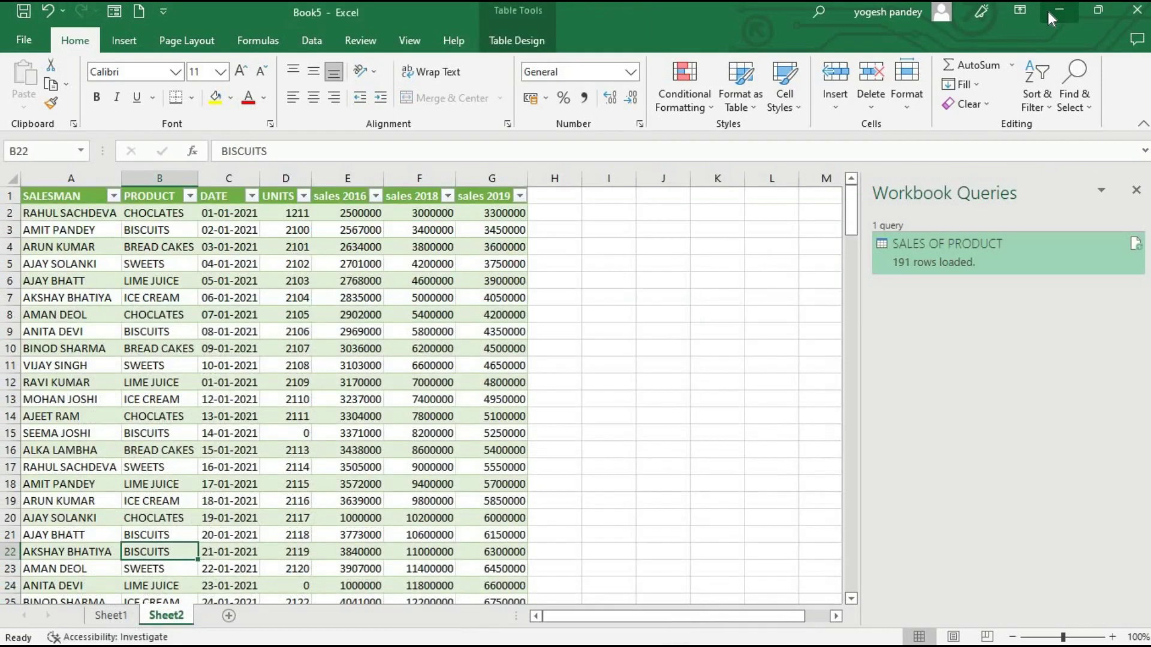
Step: Refresh the loaded SALES OF PRODUCT table and confirm the new BREAD CAKES 12-08-2021 row appears
left_click(335, 399)
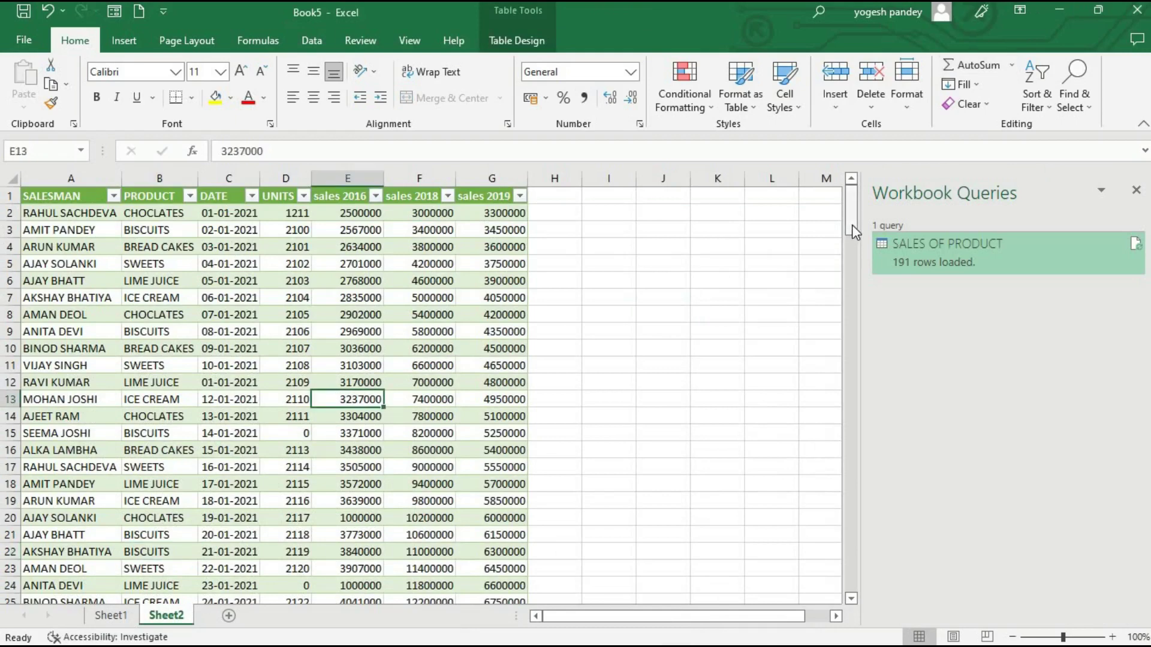
left_click_drag(852, 225, 847, 593)
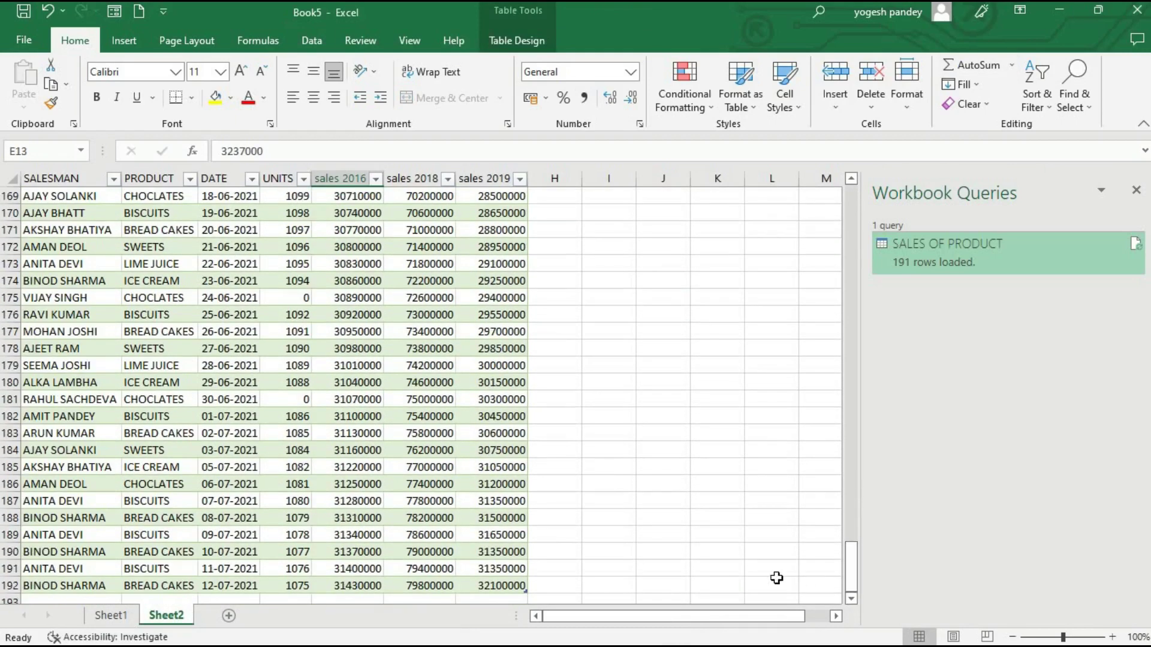
left_click(182, 555)
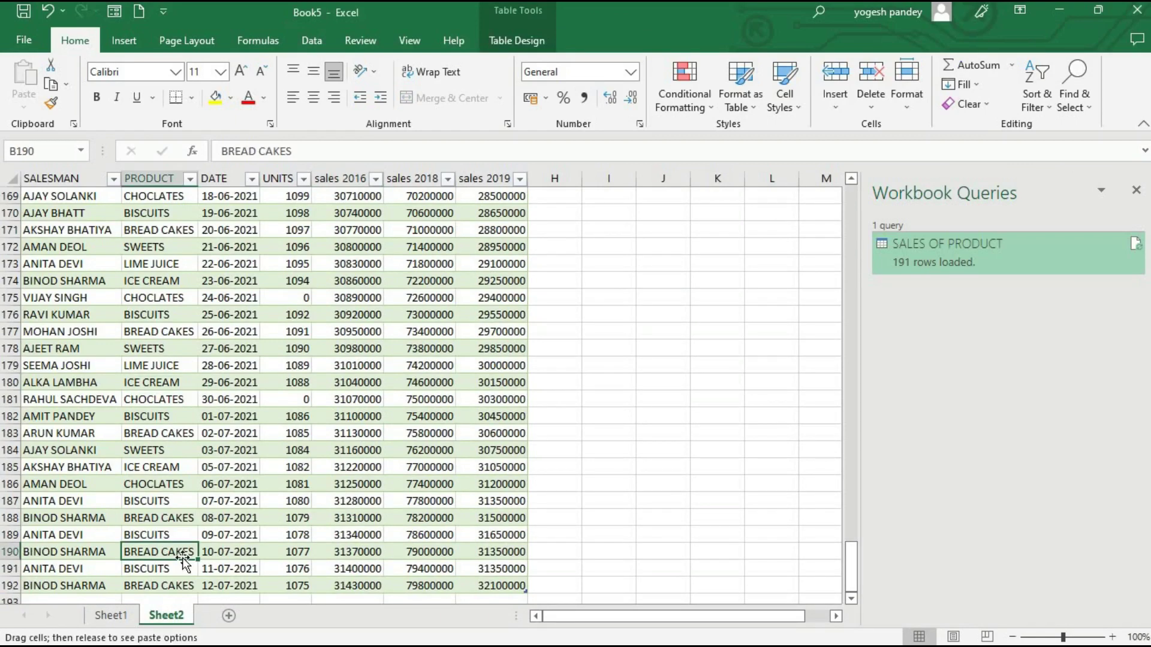
right_click(182, 557)
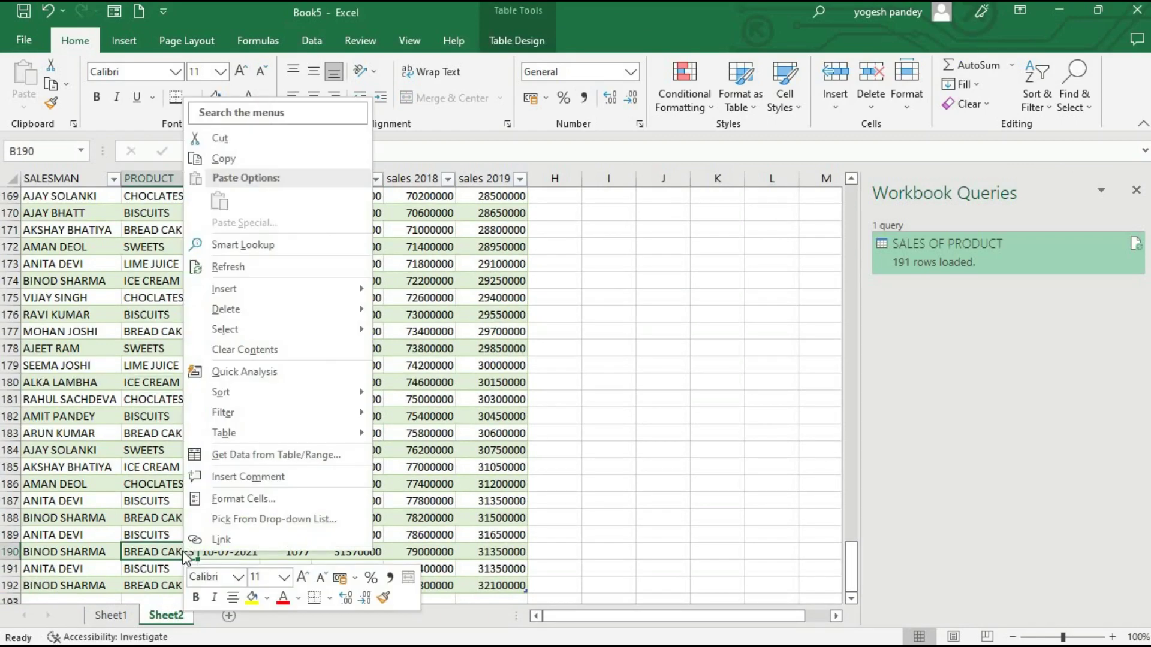
left_click(222, 270)
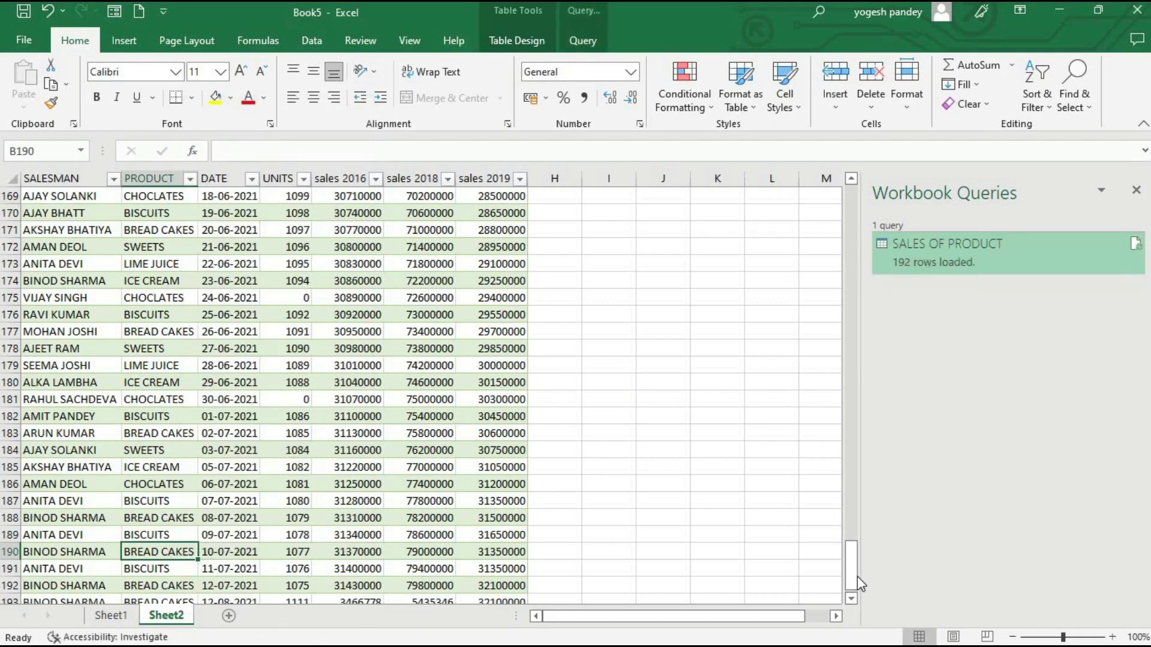
left_click_drag(854, 577, 853, 585)
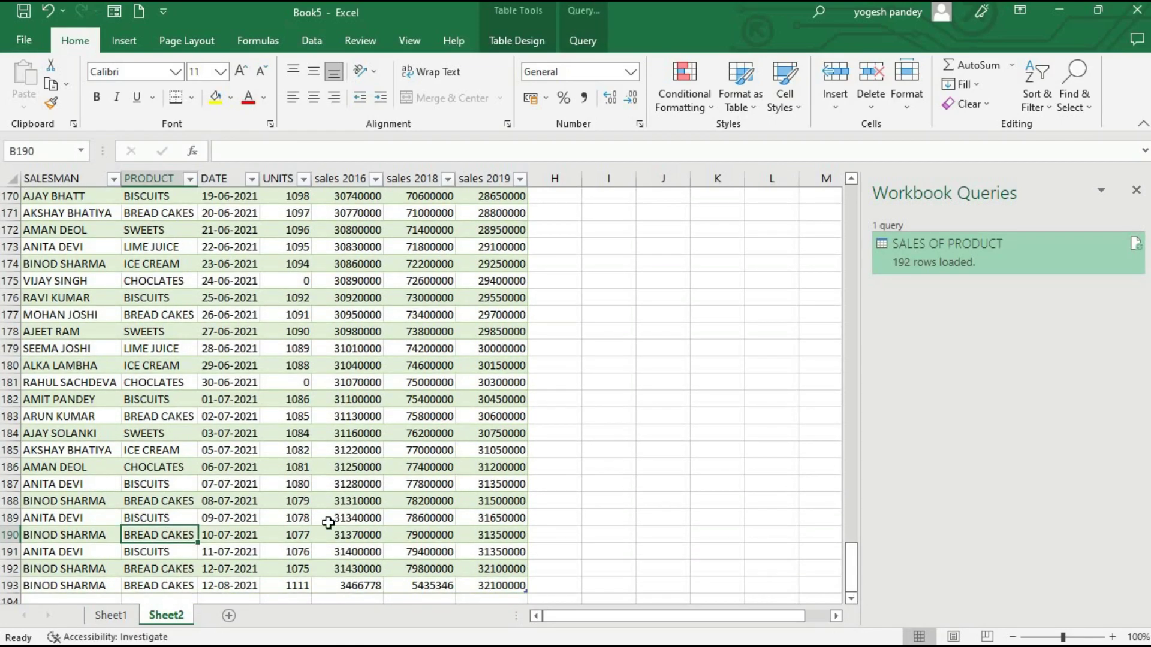
left_click(183, 487)
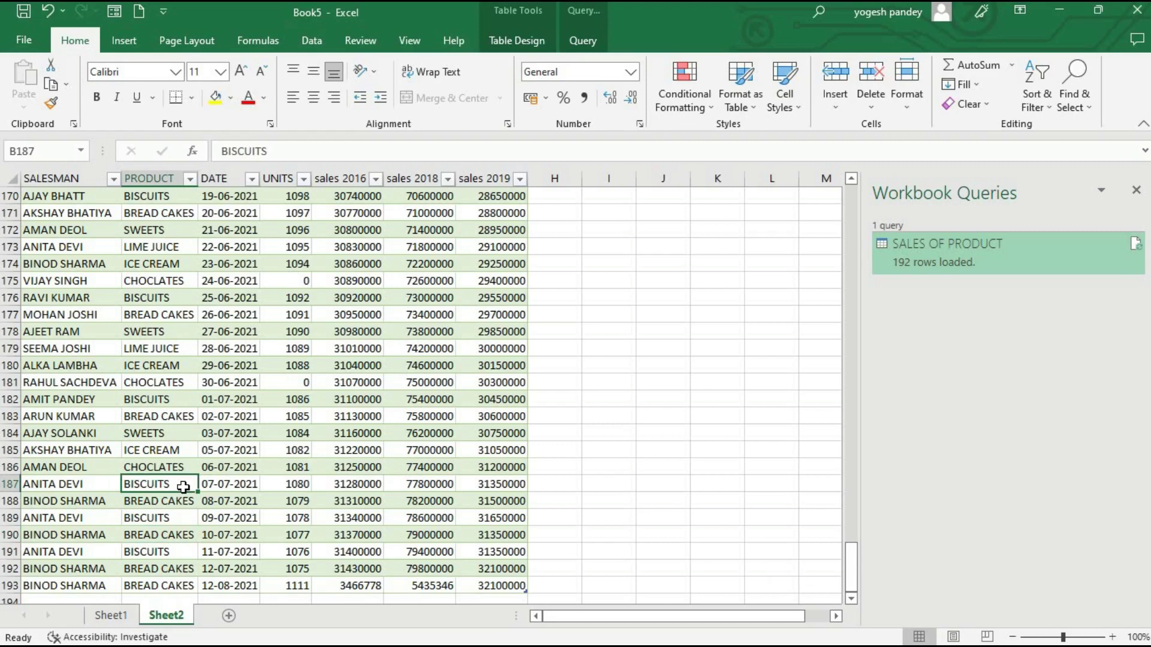